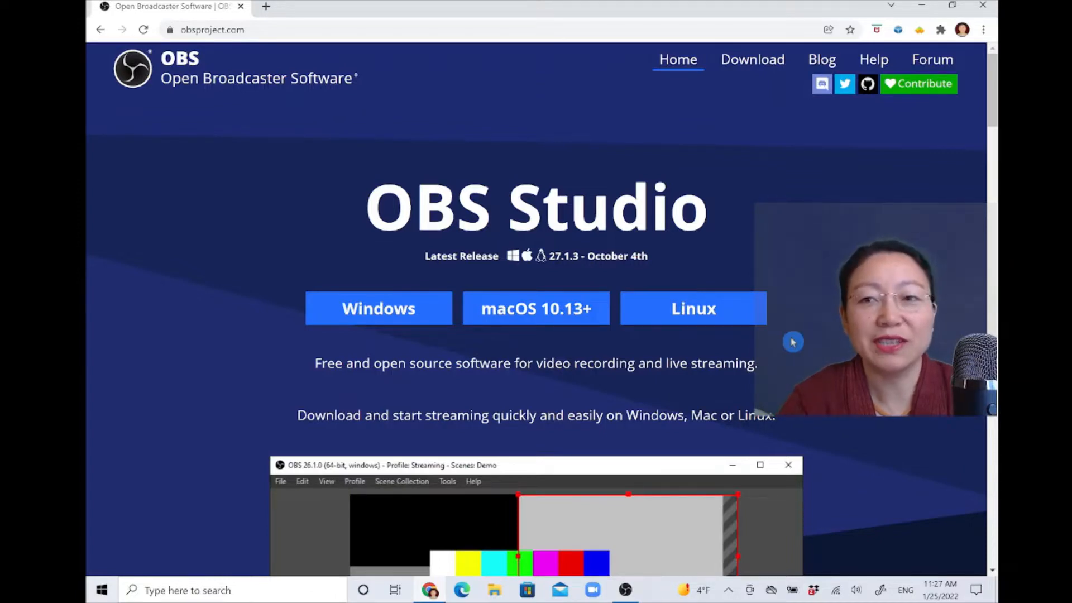
Close the OBS download page in the browser, switch to OBS Studio and dismiss its missing files notice
{"action": "left_click", "coordinate": [983, 10]}
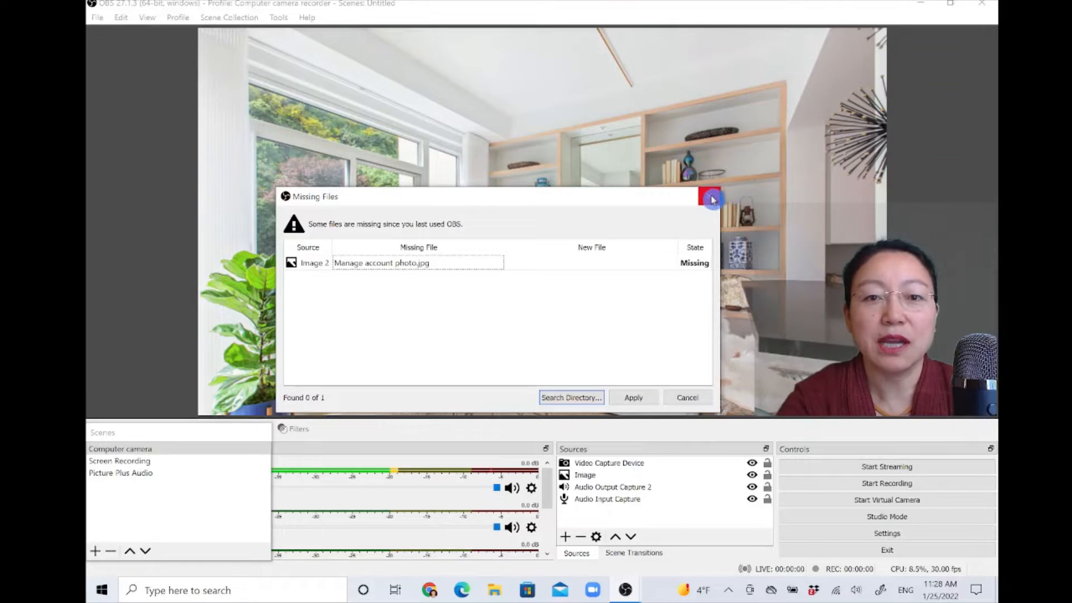
{"action": "left_click", "coordinate": [711, 199]}
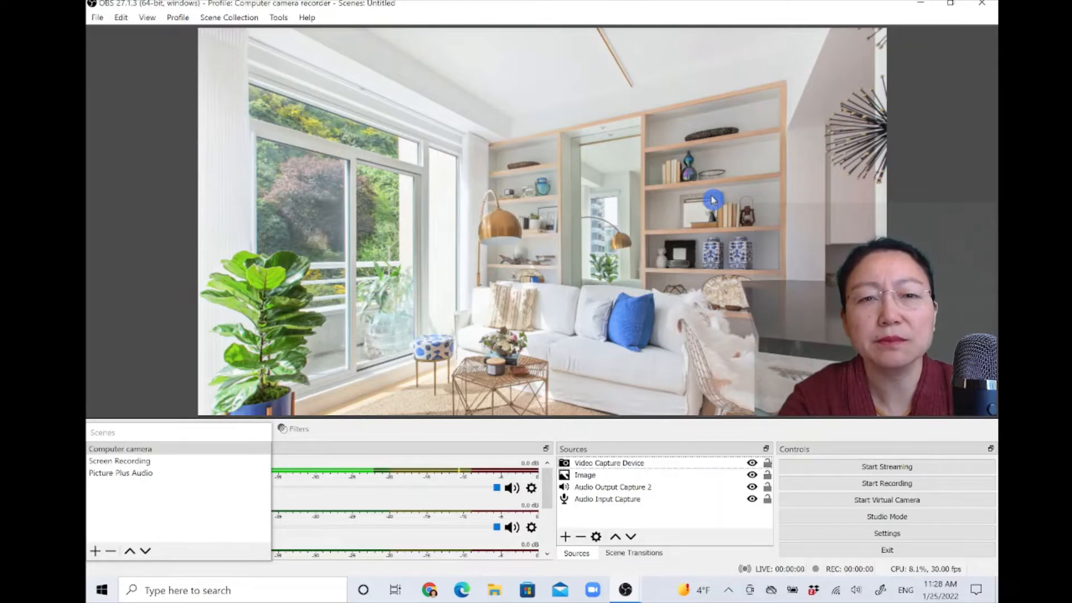
{"action": "left_click", "coordinate": [712, 199]}
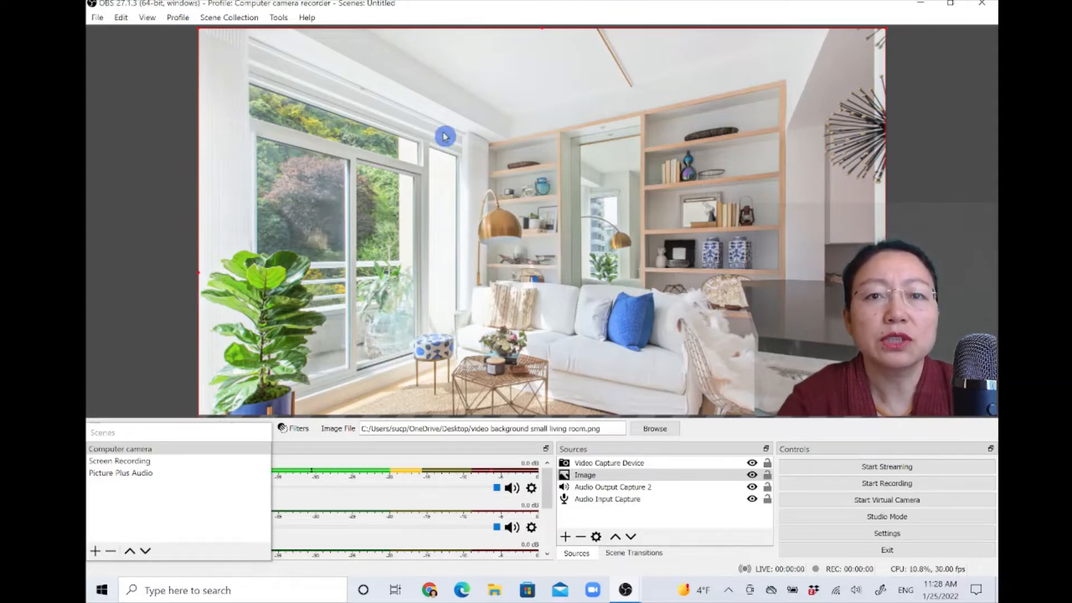
Run the Auto-Configuration Wizard optimized just for recording, with FPS set to Use Current (30), and apply the suggested settings
{"action": "left_click", "coordinate": [278, 21]}
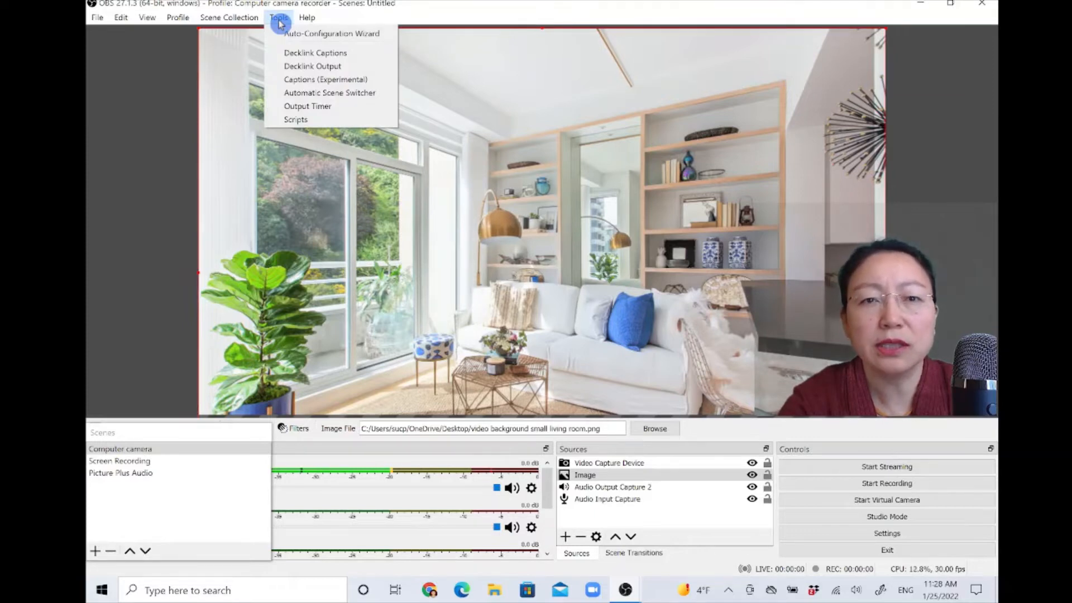
{"action": "left_click", "coordinate": [352, 36]}
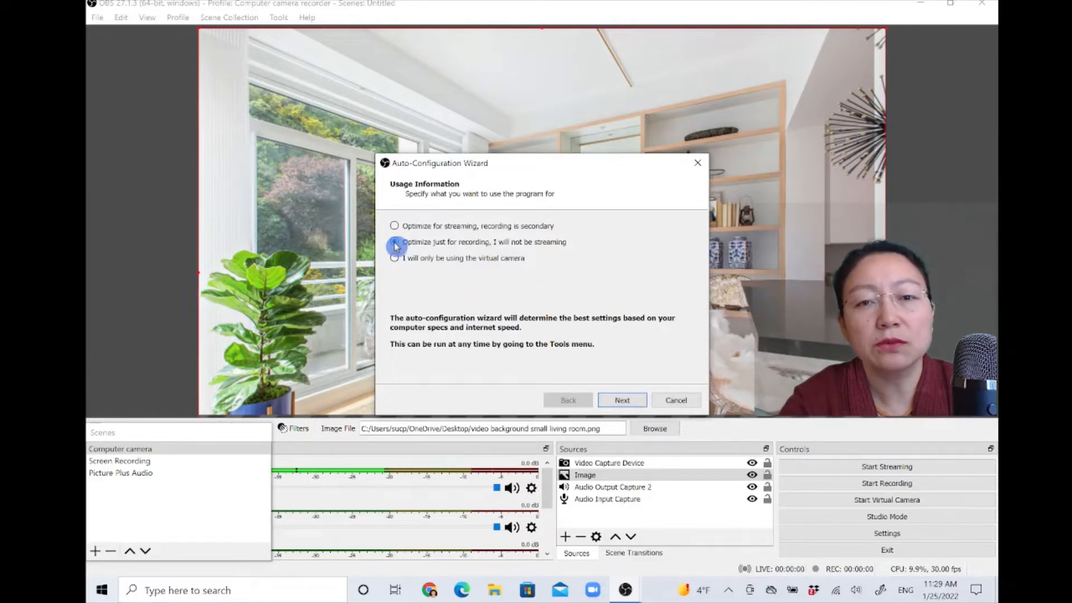
{"action": "left_click", "coordinate": [623, 404]}
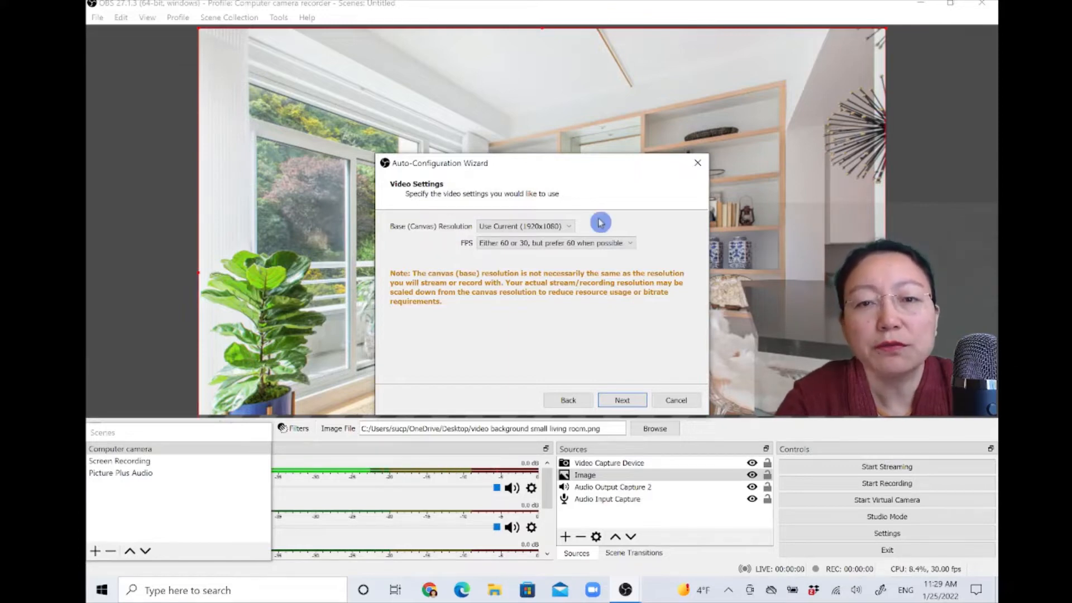
{"action": "left_click", "coordinate": [631, 245]}
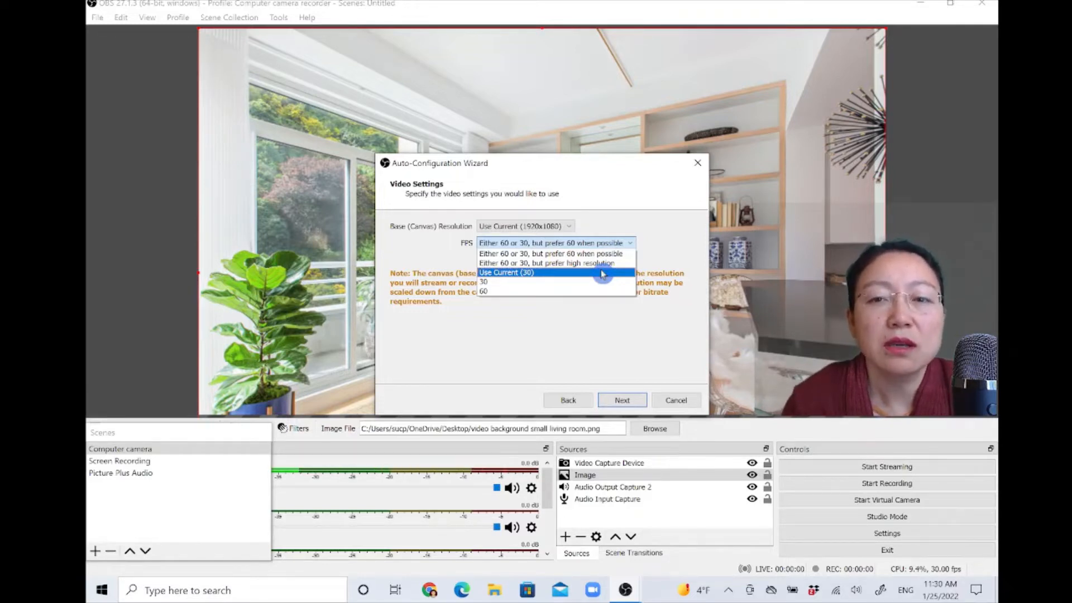
{"action": "left_click", "coordinate": [602, 274]}
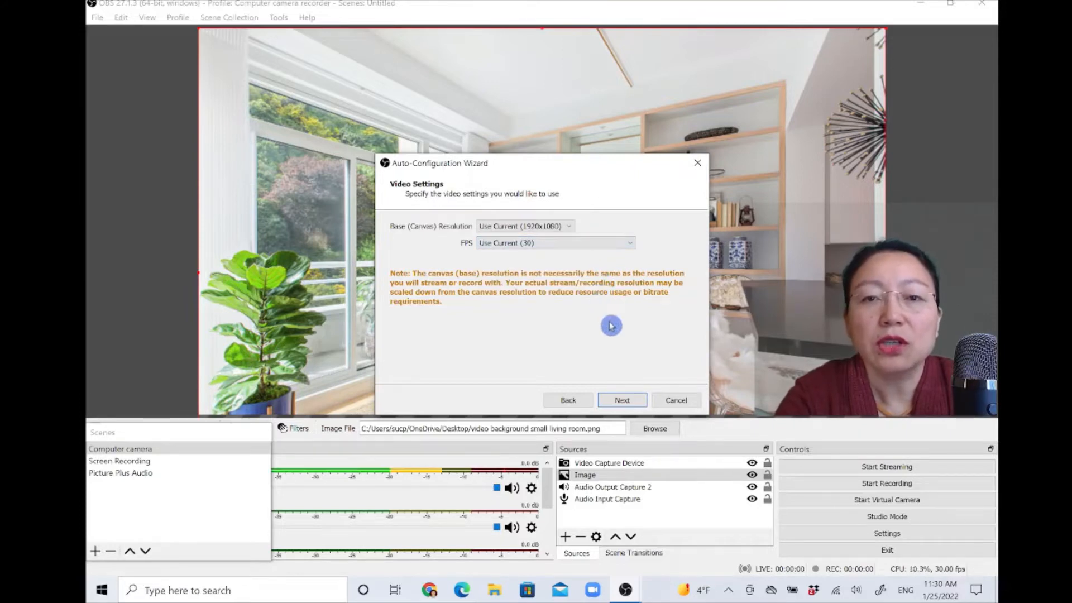
{"action": "left_click", "coordinate": [621, 401]}
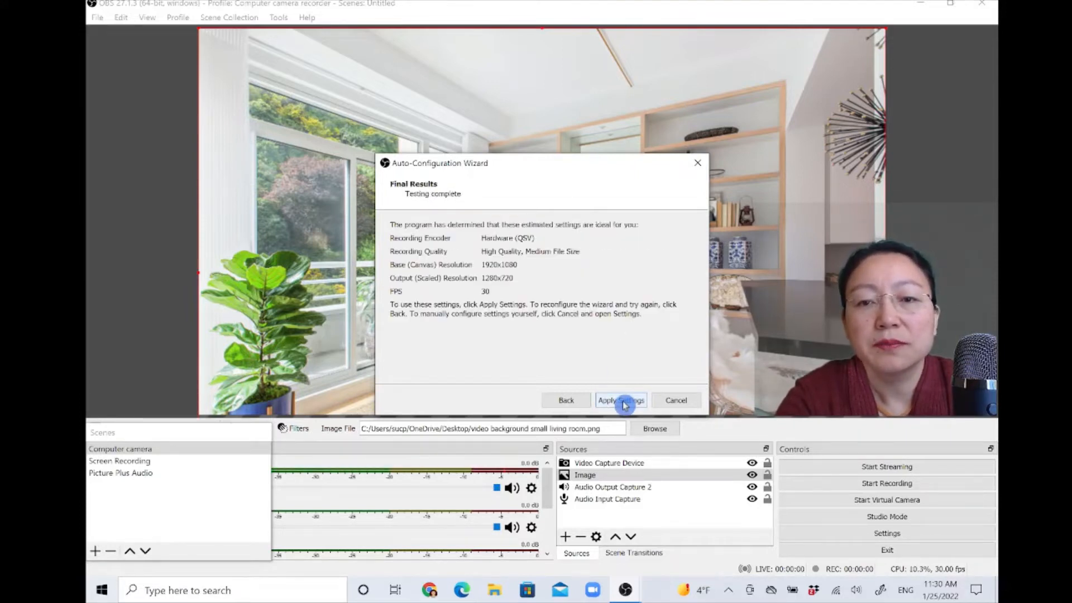
{"action": "left_click", "coordinate": [622, 400]}
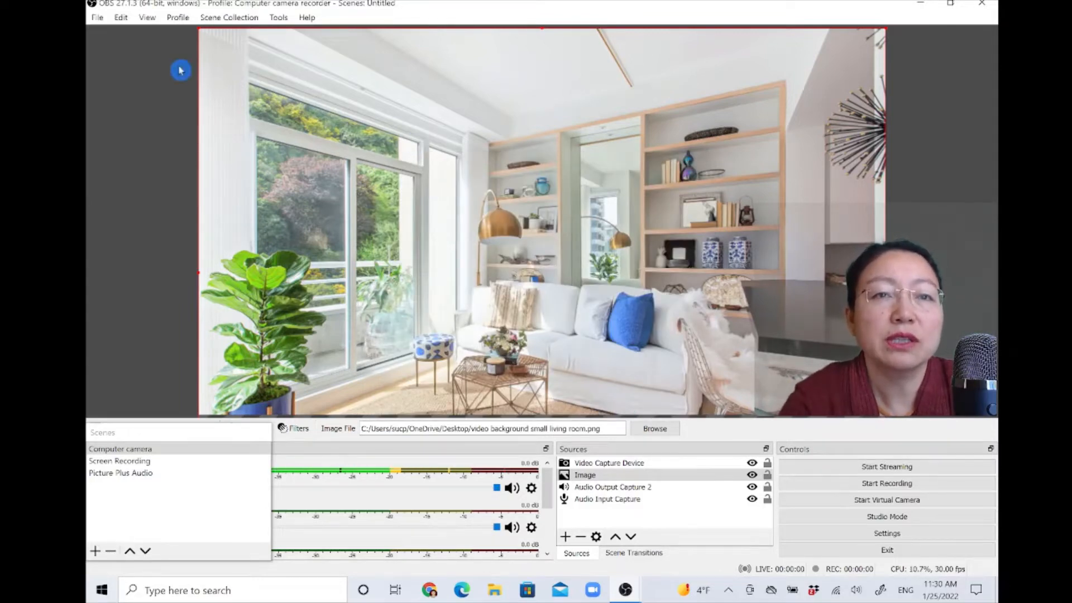
Review the recording format options in the output settings, keep mp4 and accept the settings
{"action": "left_click", "coordinate": [98, 19]}
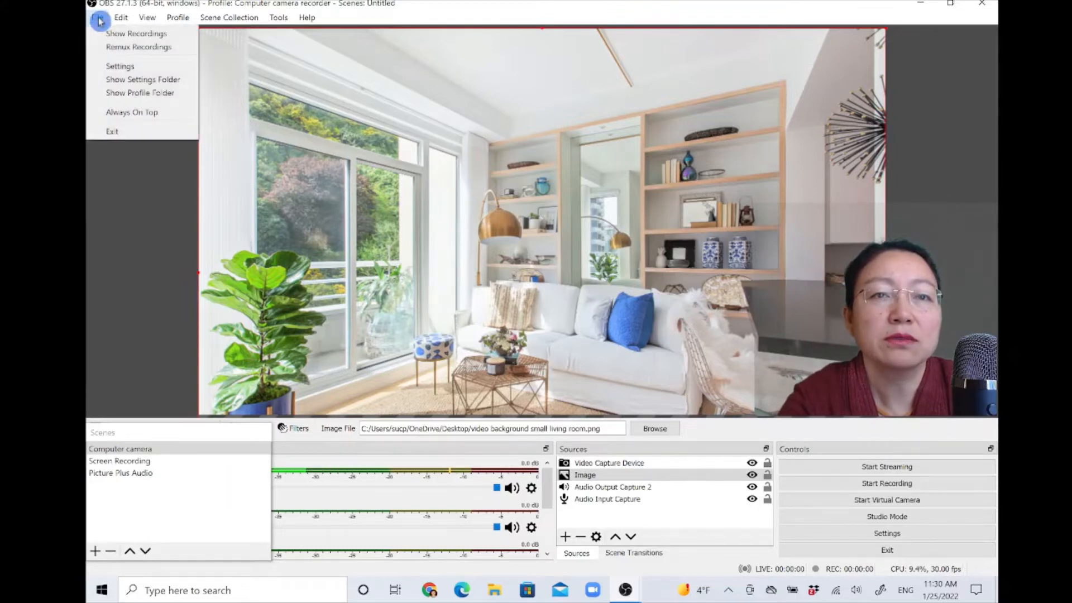
{"action": "left_click", "coordinate": [119, 70]}
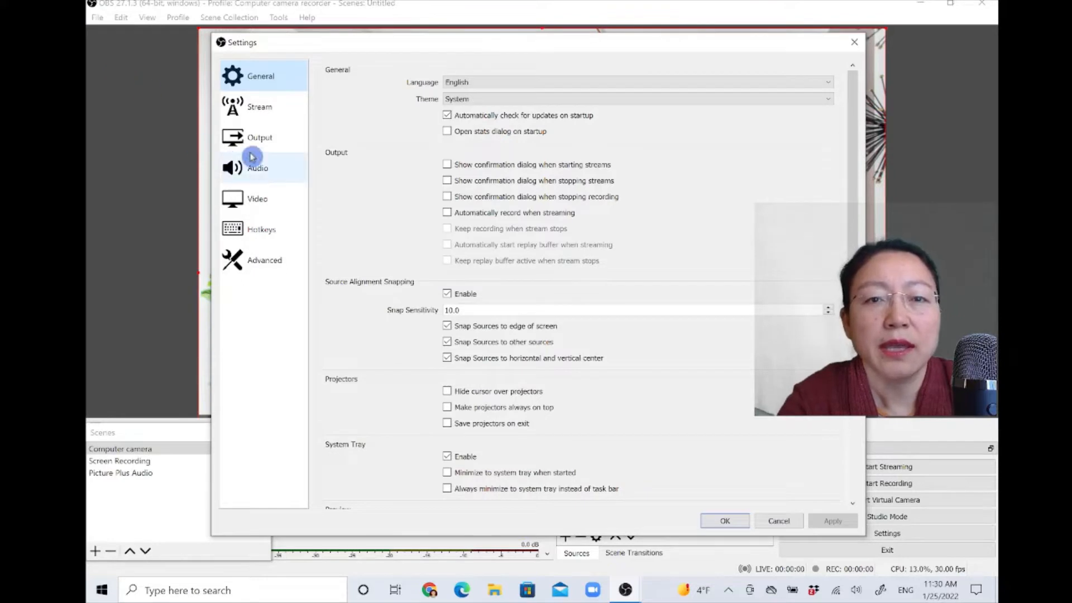
{"action": "left_click", "coordinate": [272, 144]}
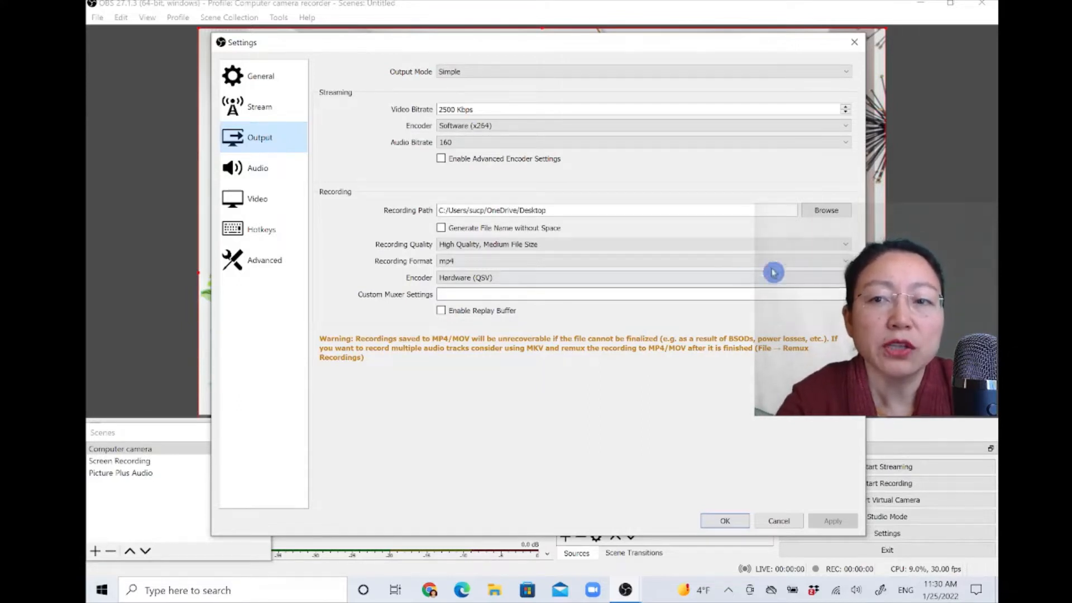
{"action": "left_click", "coordinate": [844, 264]}
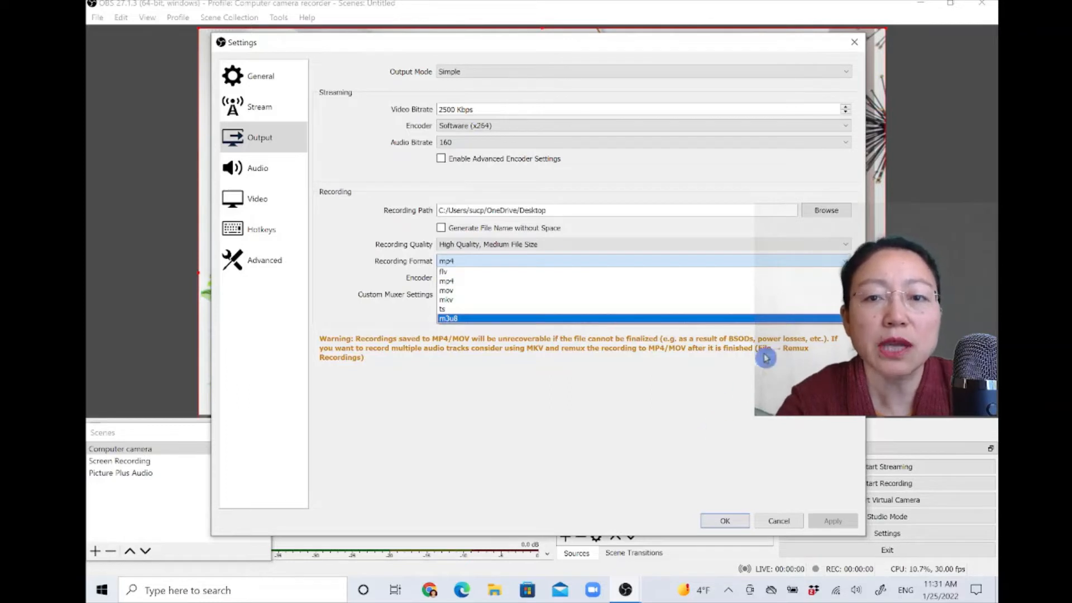
{"action": "left_click", "coordinate": [721, 261]}
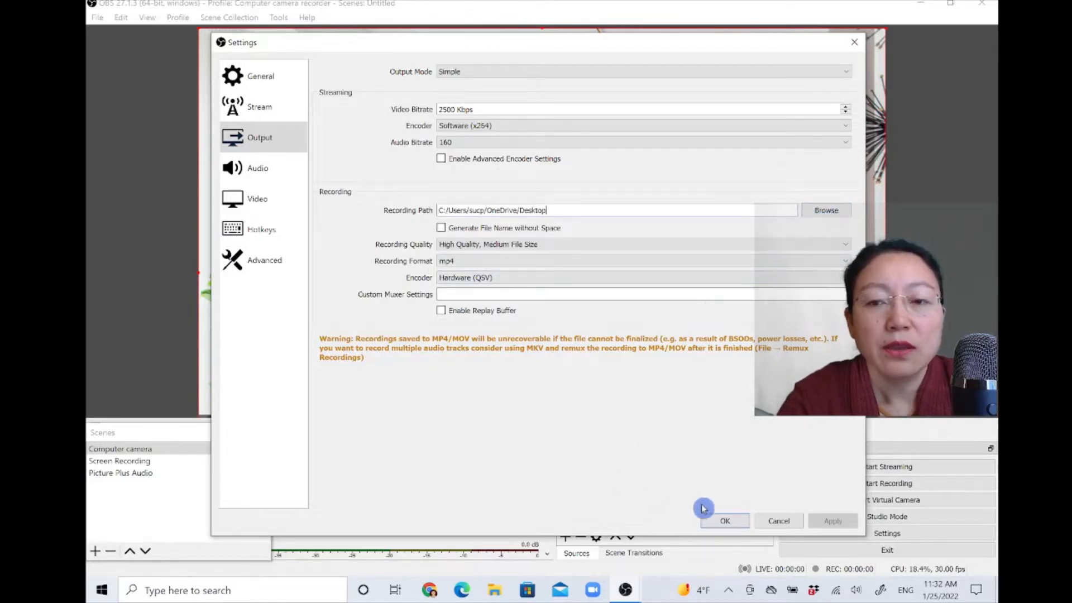
{"action": "left_click", "coordinate": [727, 523]}
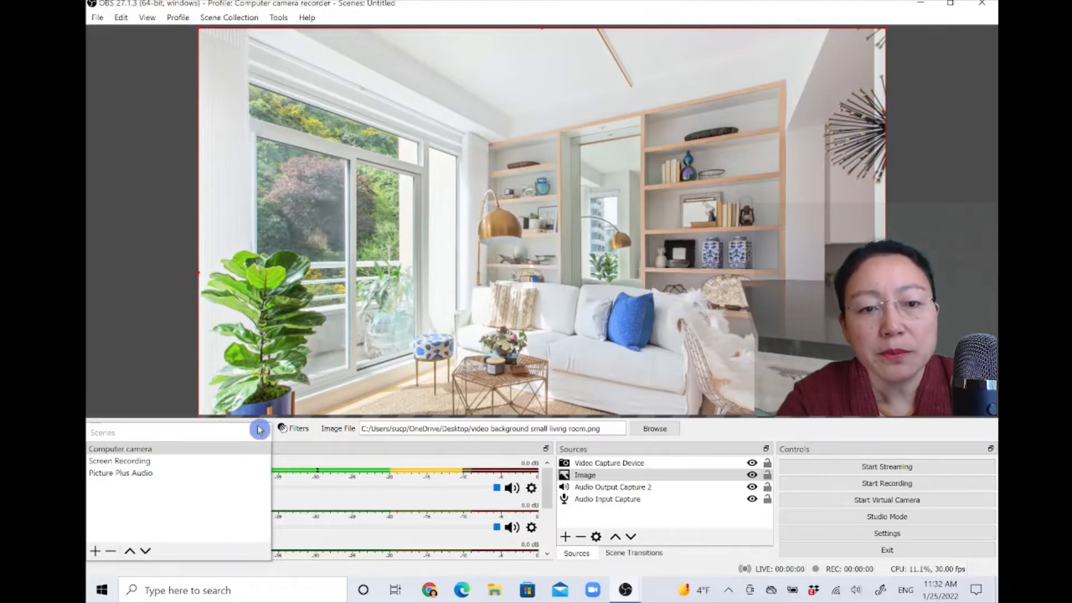
Add a new scene under the suggested name Scene 2
{"action": "left_click", "coordinate": [191, 434]}
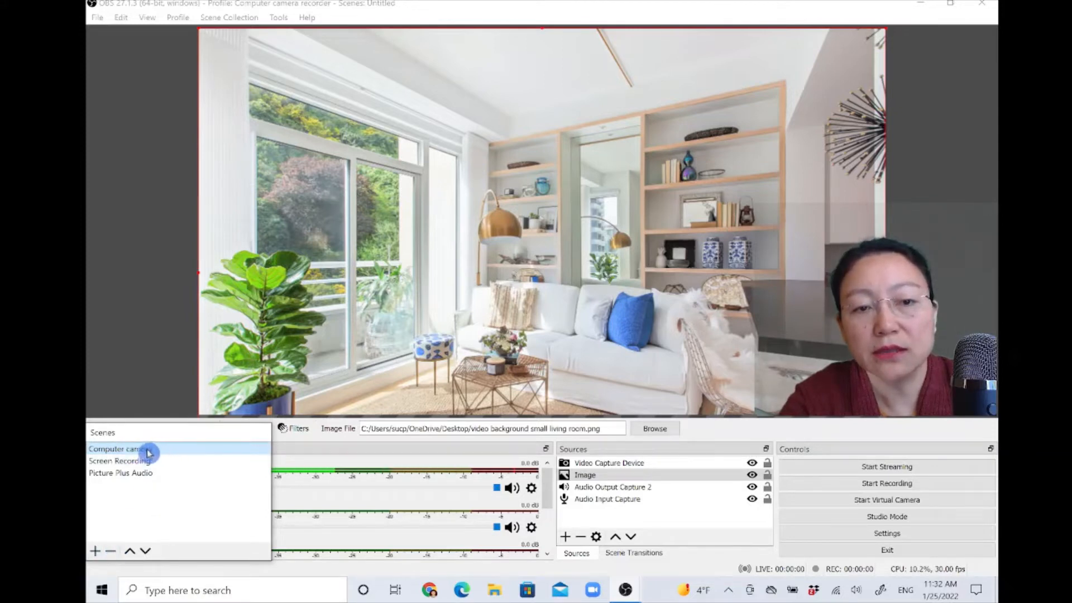
{"action": "left_click", "coordinate": [95, 553]}
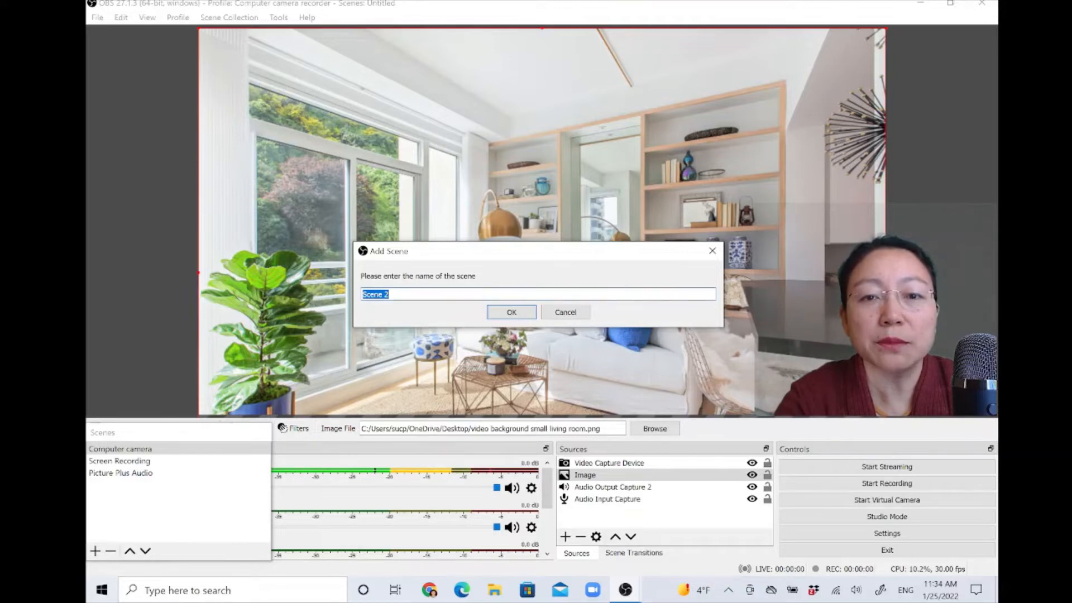
{"action": "left_click", "coordinate": [512, 318]}
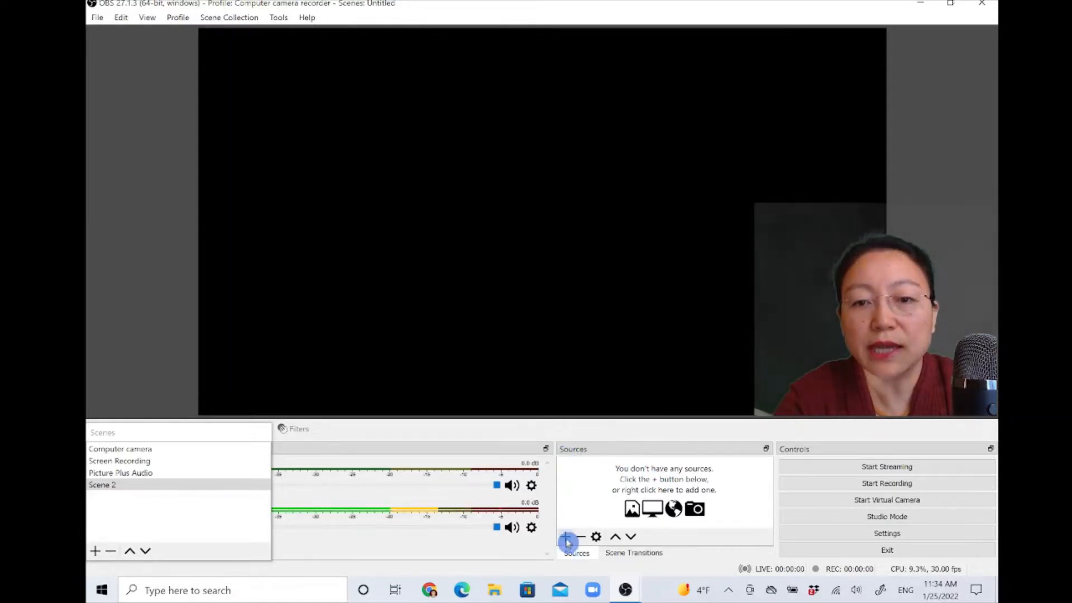
Add a new Audio Input Capture source to Scene 2 using the Microphone (Yeti Nano) device
{"action": "left_click", "coordinate": [566, 537]}
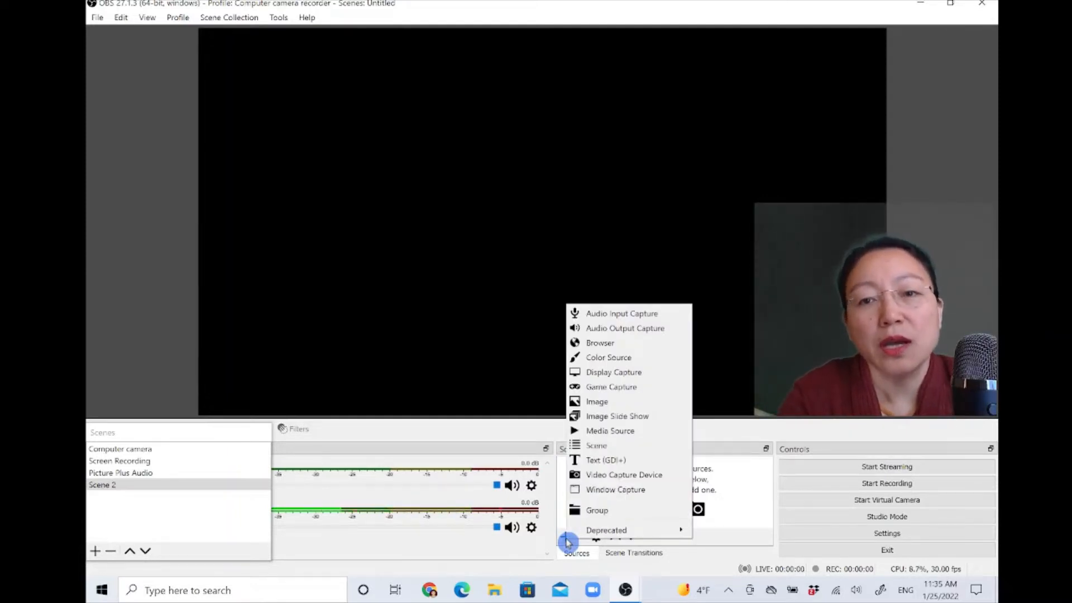
{"action": "left_click", "coordinate": [617, 313]}
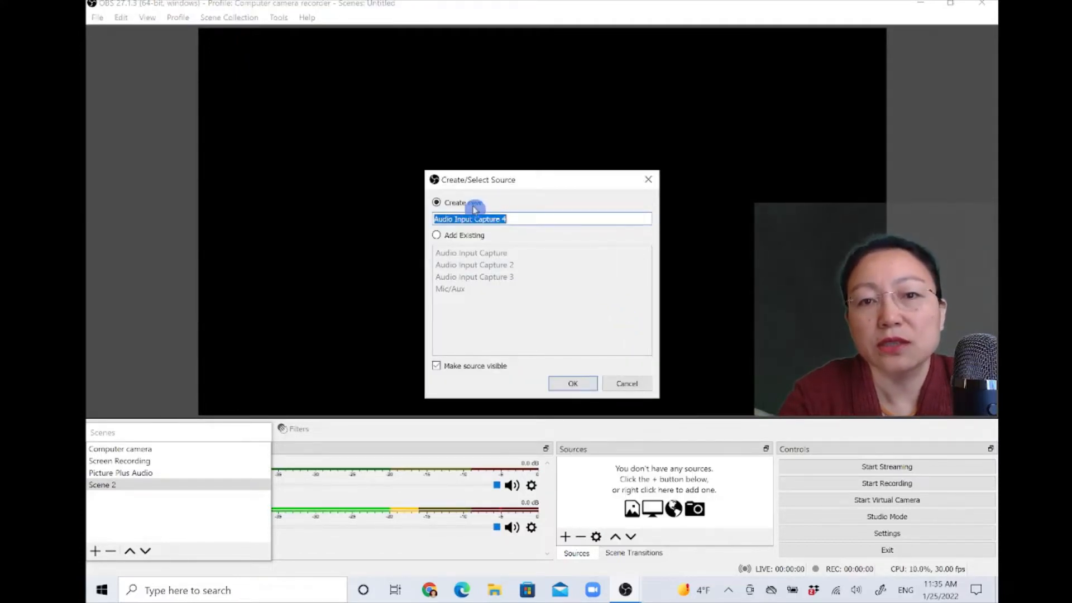
{"action": "left_click", "coordinate": [573, 384]}
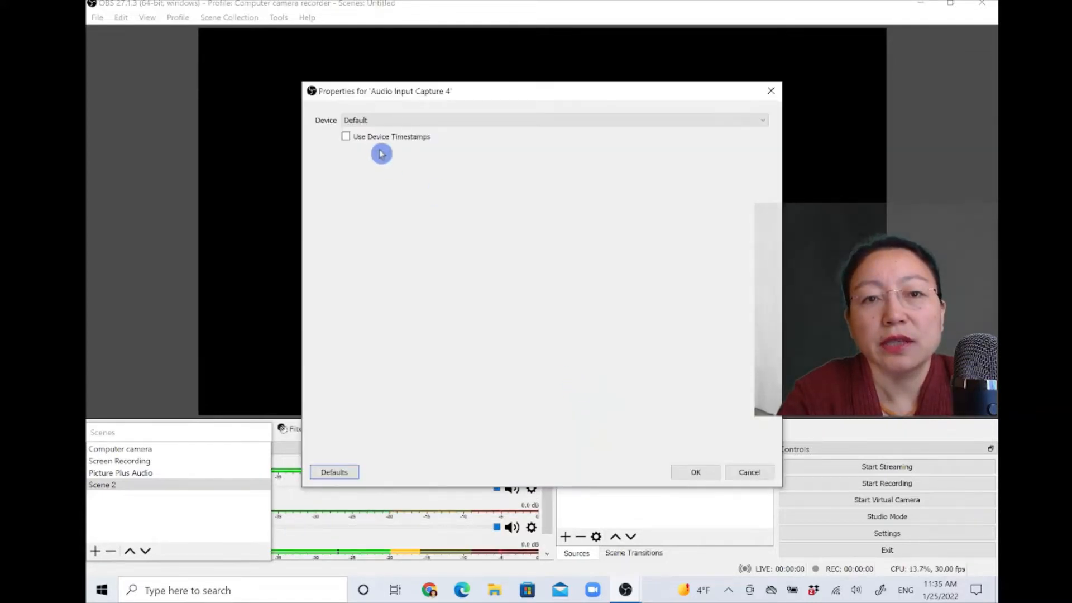
{"action": "left_click", "coordinate": [765, 128]}
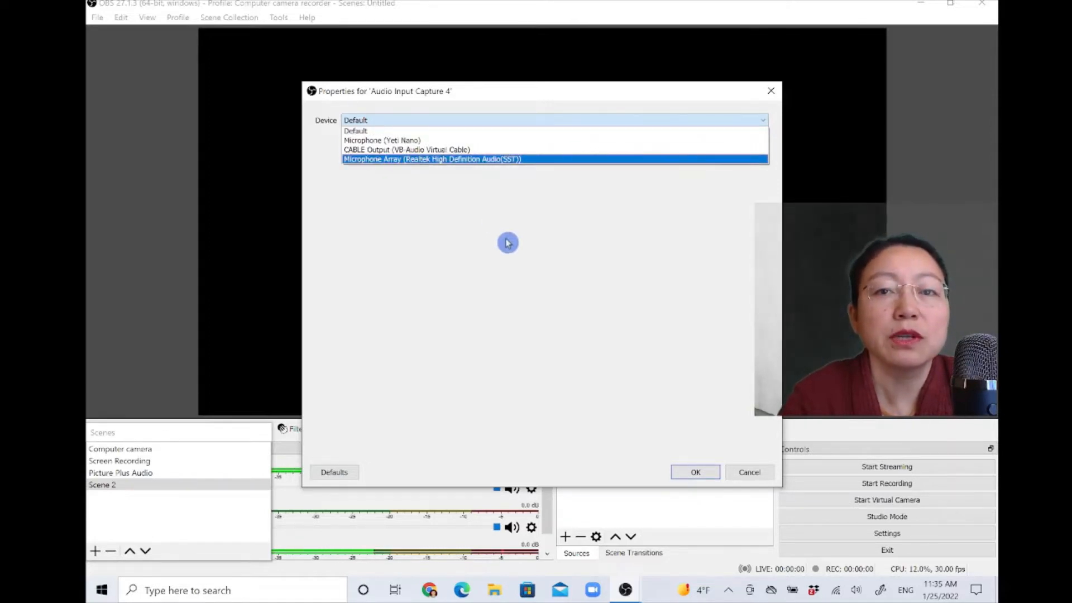
{"action": "left_click", "coordinate": [416, 141]}
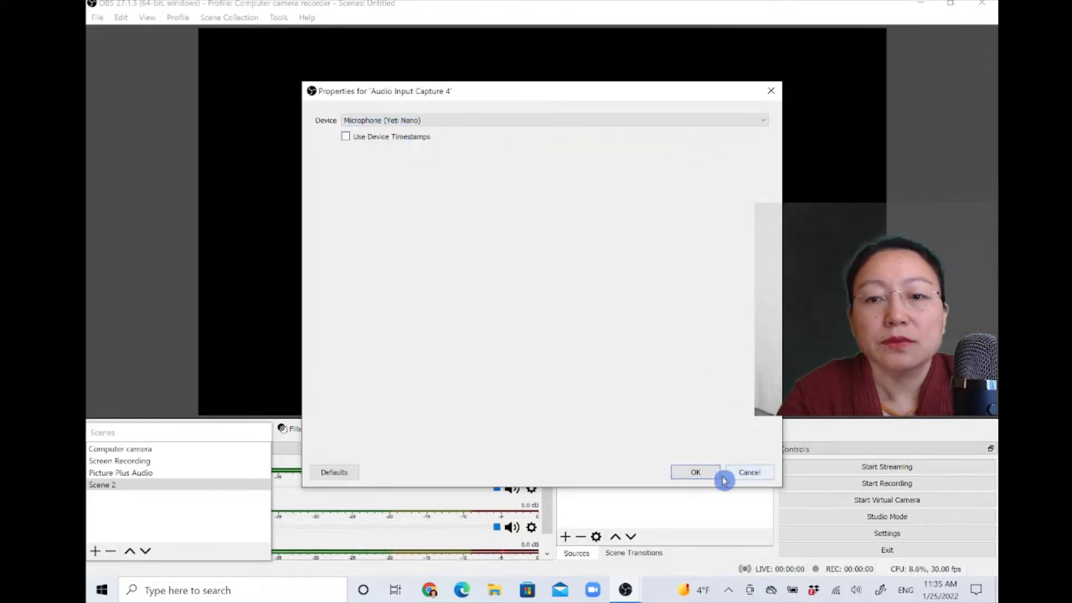
{"action": "left_click", "coordinate": [699, 476]}
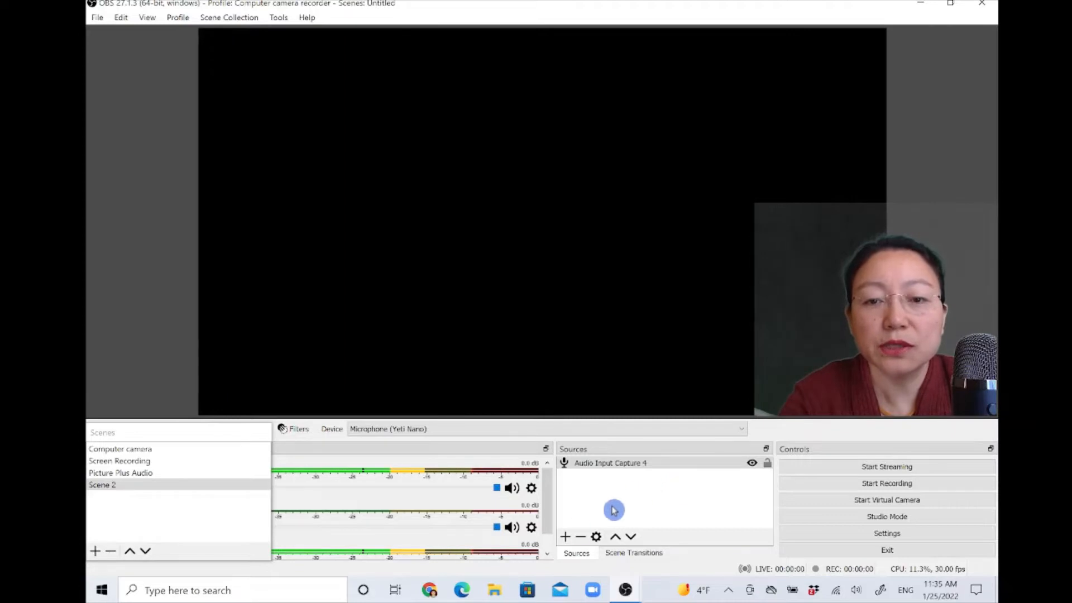
Add a new Audio Output Capture source to Scene 2 using the Speakers (Yeti Nano) device
{"action": "left_click", "coordinate": [566, 537]}
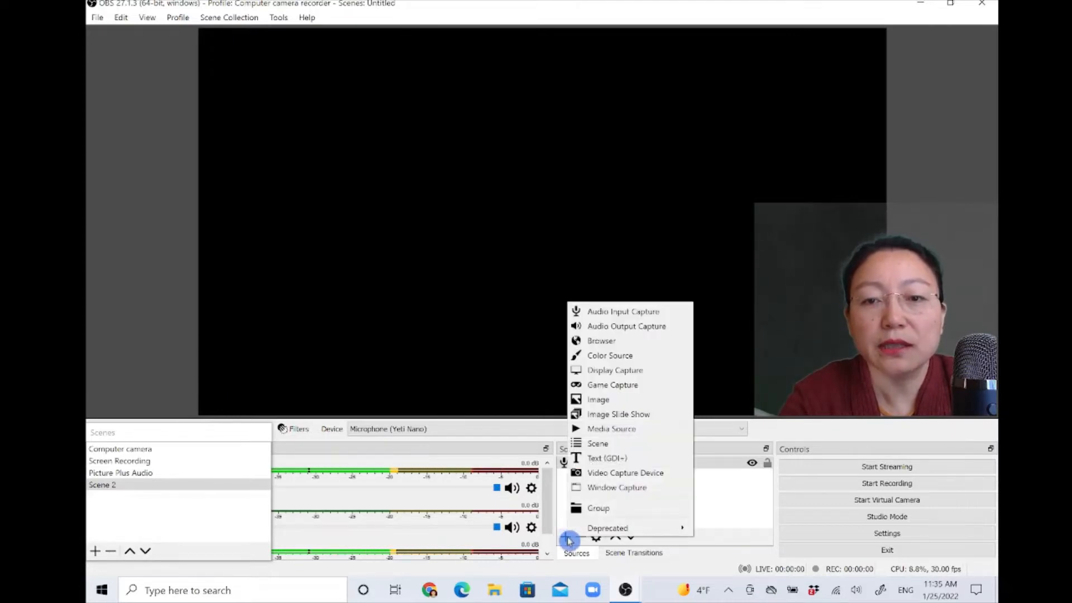
{"action": "left_click", "coordinate": [646, 328]}
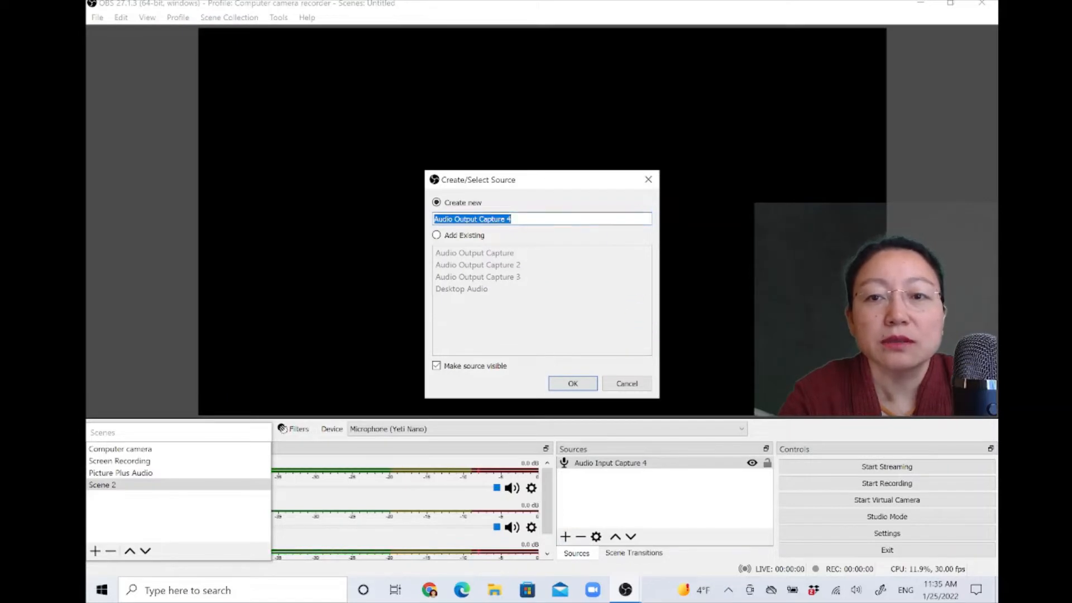
{"action": "left_click", "coordinate": [577, 383]}
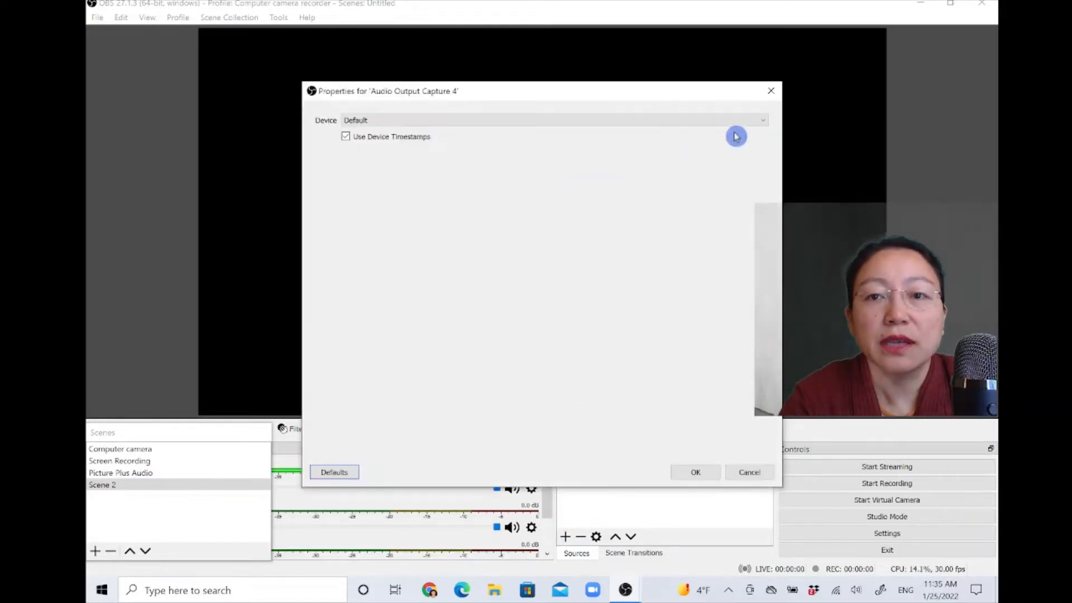
{"action": "left_click", "coordinate": [763, 124]}
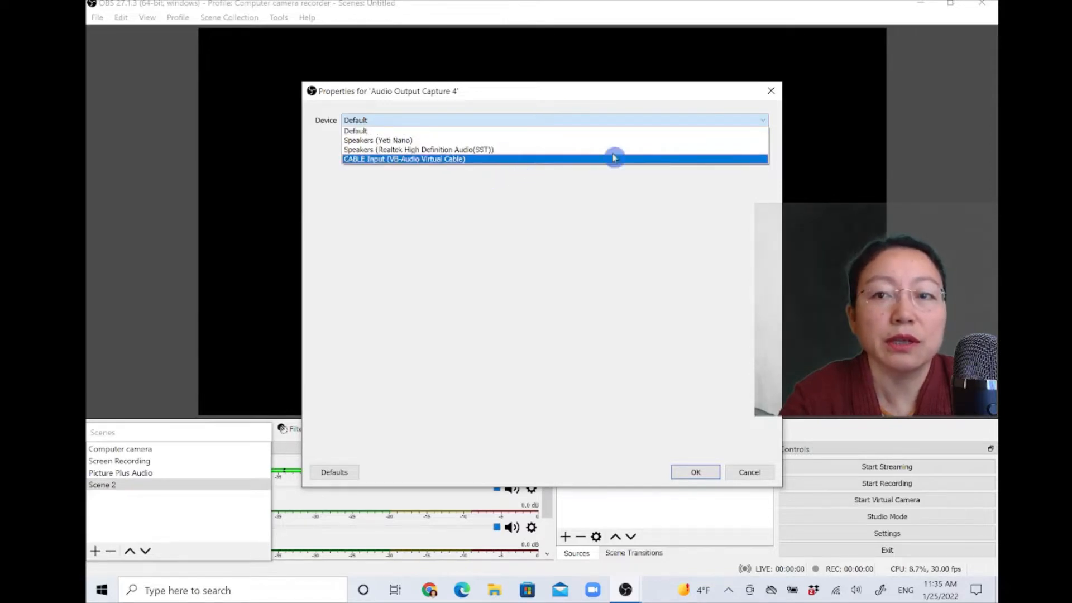
{"action": "left_click", "coordinate": [557, 142]}
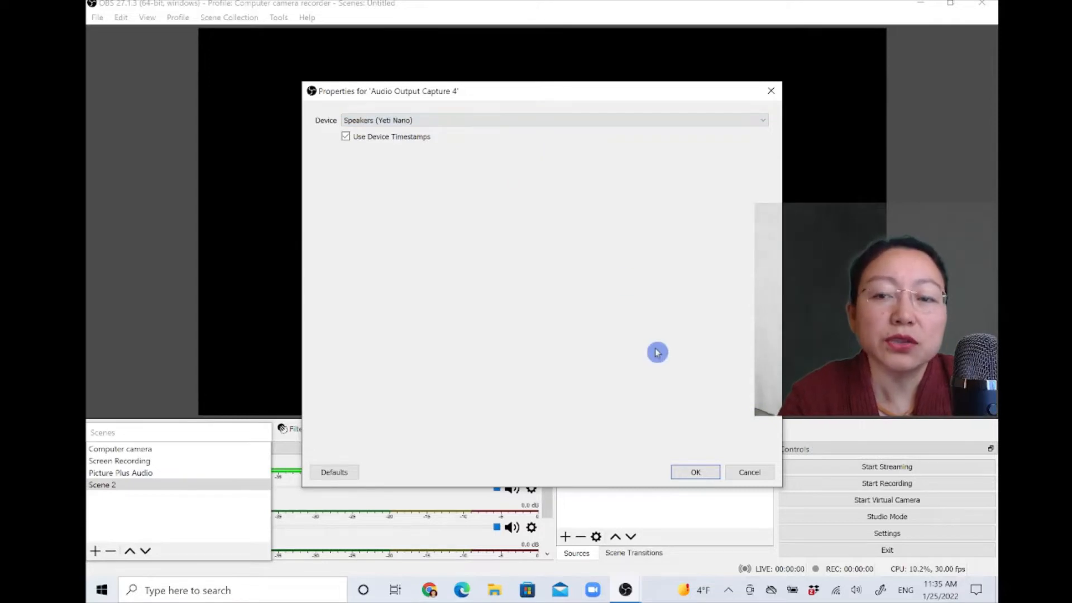
{"action": "left_click", "coordinate": [689, 476]}
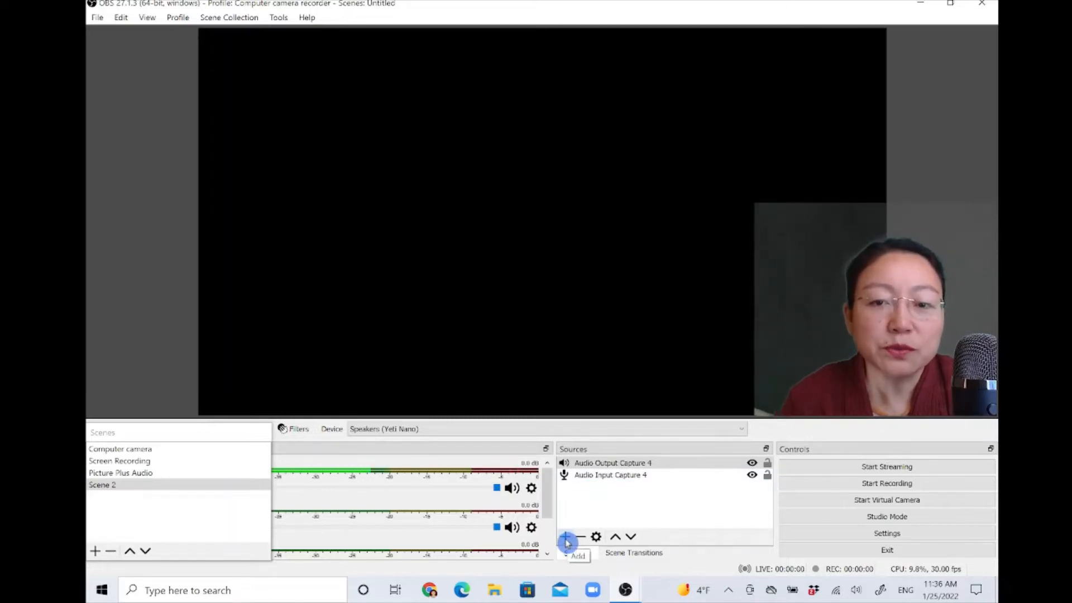
Add a new Display Capture source to Scene 2 that captures Display 1 (Primary Monitor) with the cursor included
{"action": "left_click", "coordinate": [565, 539]}
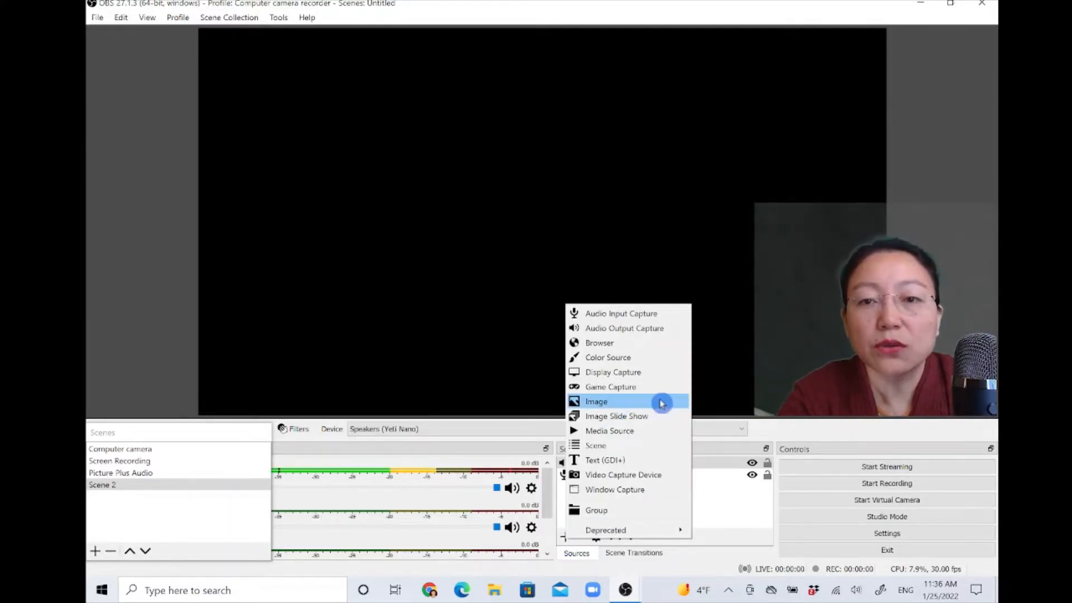
{"action": "left_click", "coordinate": [637, 373]}
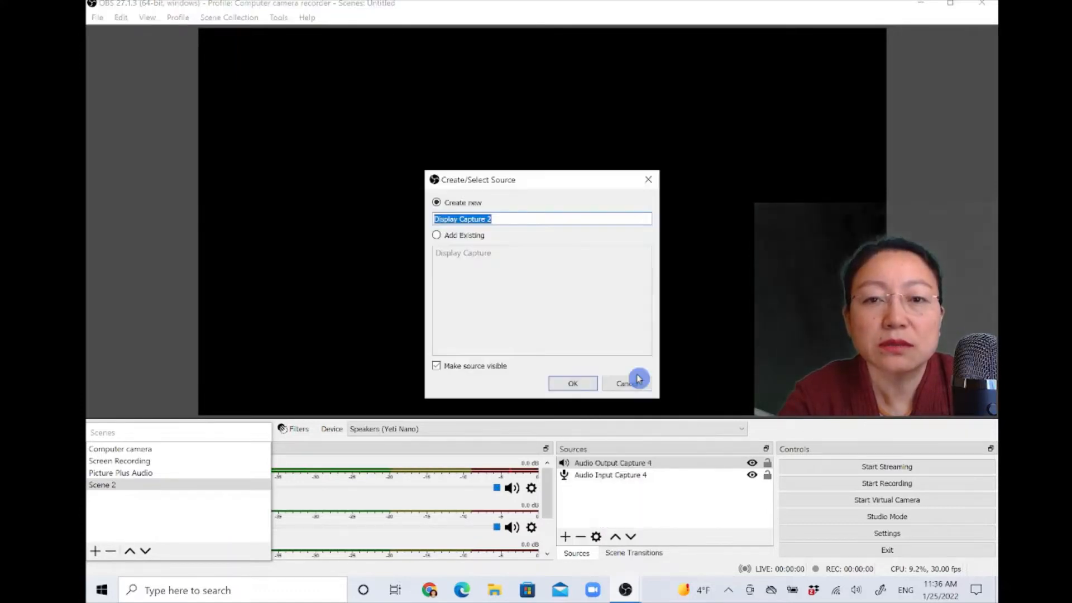
{"action": "left_click", "coordinate": [572, 386]}
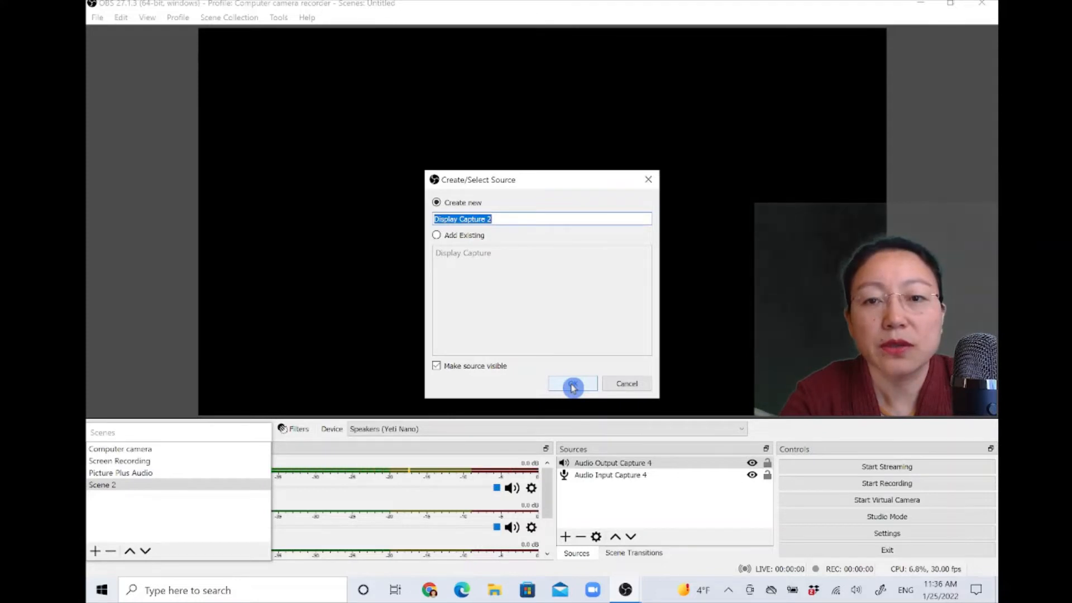
{"action": "left_click", "coordinate": [572, 388]}
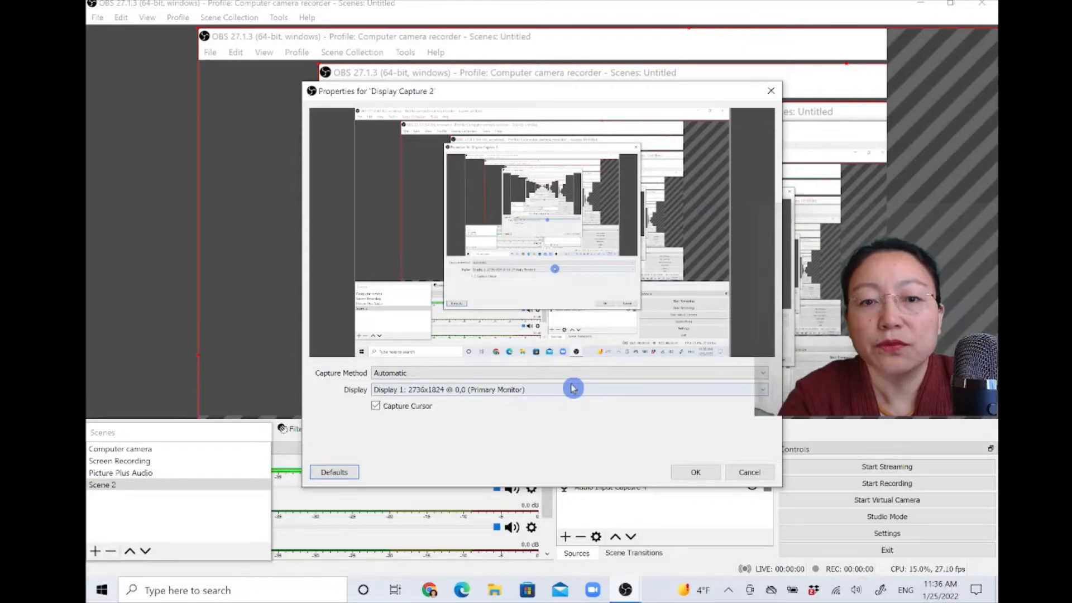
{"action": "left_click", "coordinate": [695, 472]}
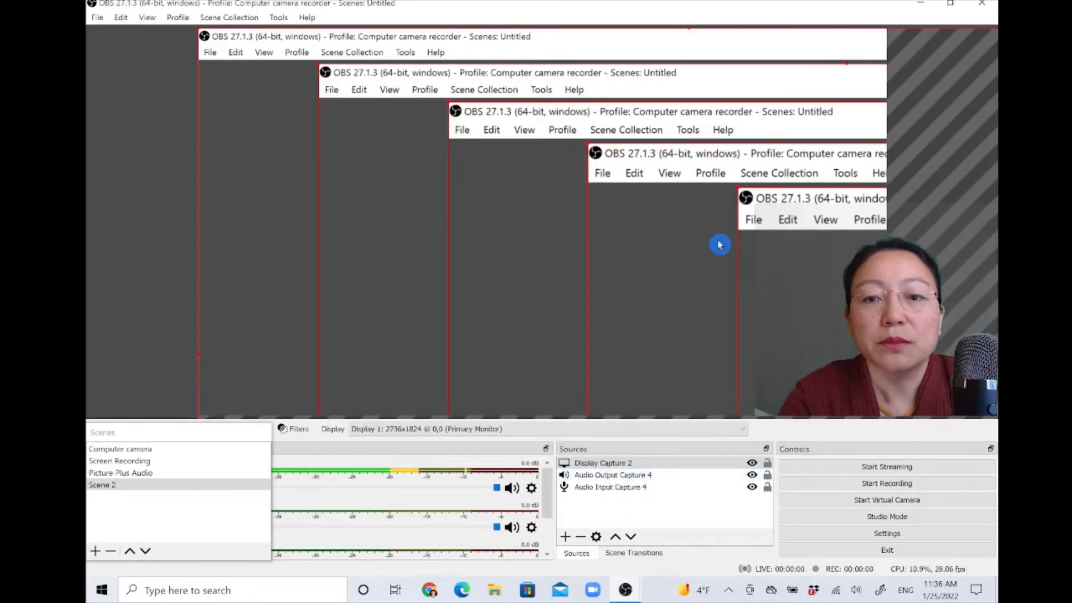
Scale down the display capture in the preview so that the whole captured screen fits inside the canvas
{"action": "left_click", "coordinate": [616, 466]}
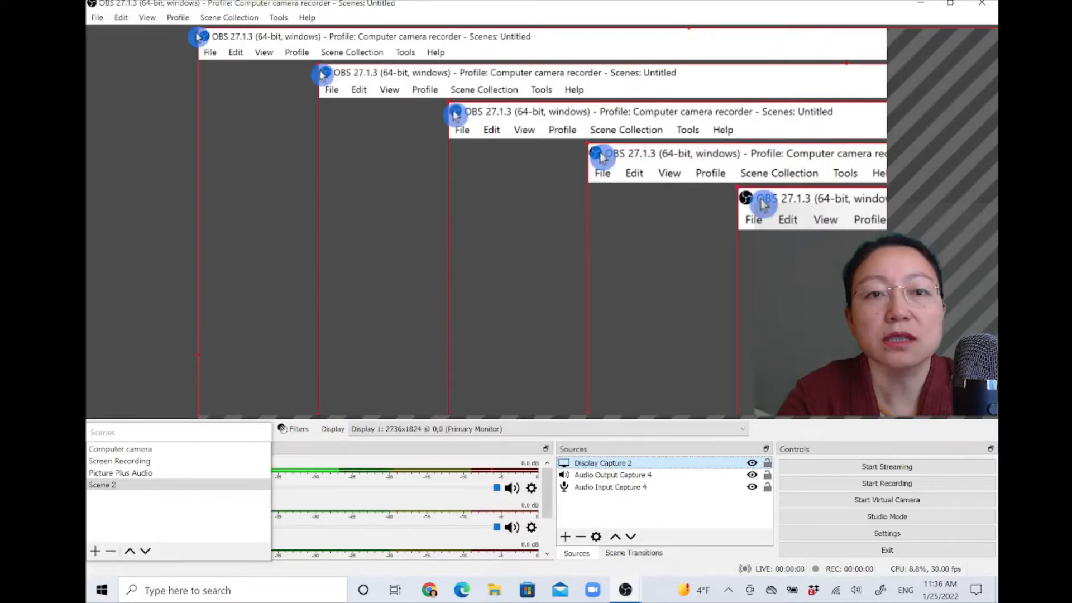
{"action": "left_click_drag", "start_coordinate": [198, 35], "coordinate": [422, 179]}
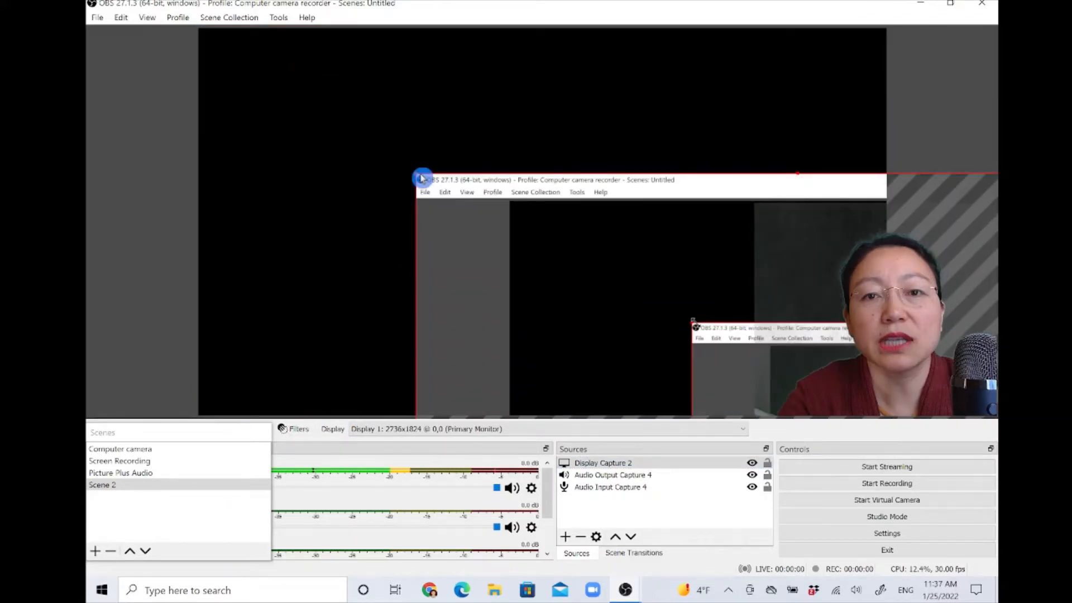
{"action": "left_click_drag", "start_coordinate": [555, 230], "coordinate": [338, 85]}
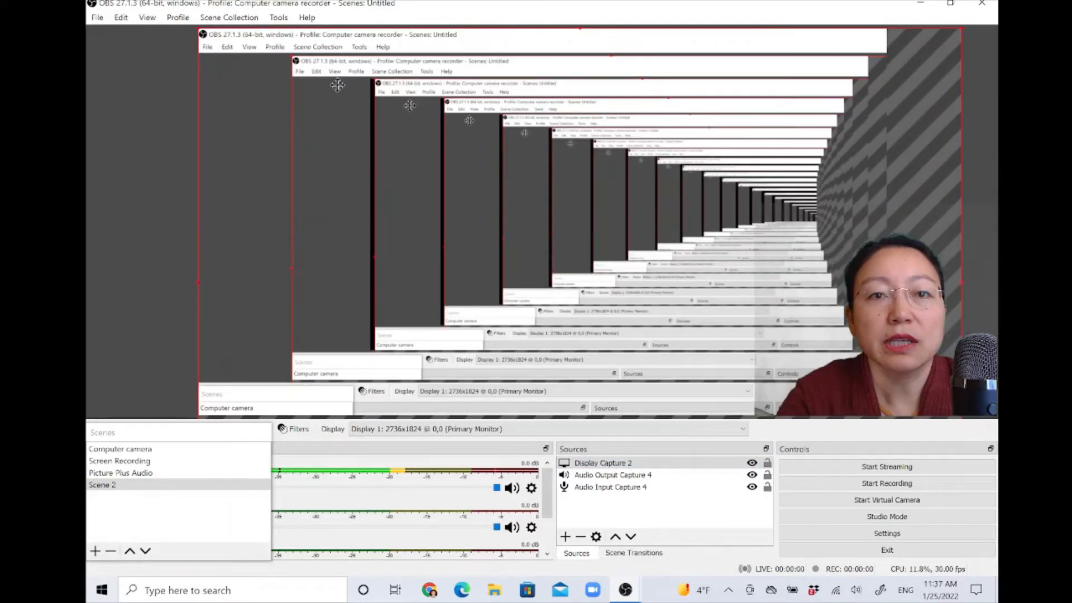
{"action": "left_click_drag", "start_coordinate": [199, 29], "coordinate": [273, 66]}
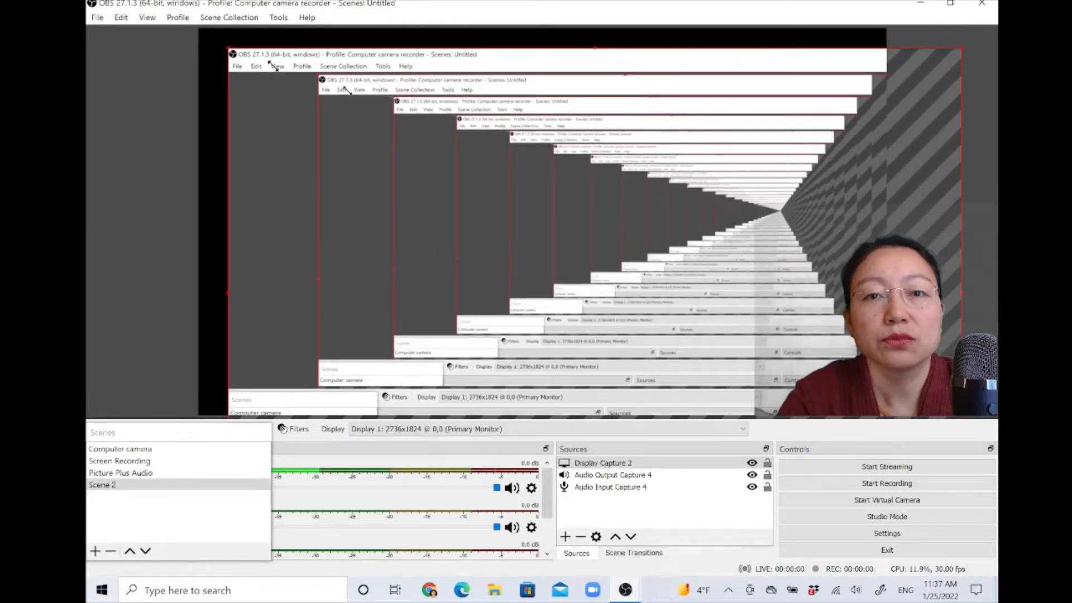
{"action": "left_click_drag", "start_coordinate": [229, 48], "coordinate": [295, 89]}
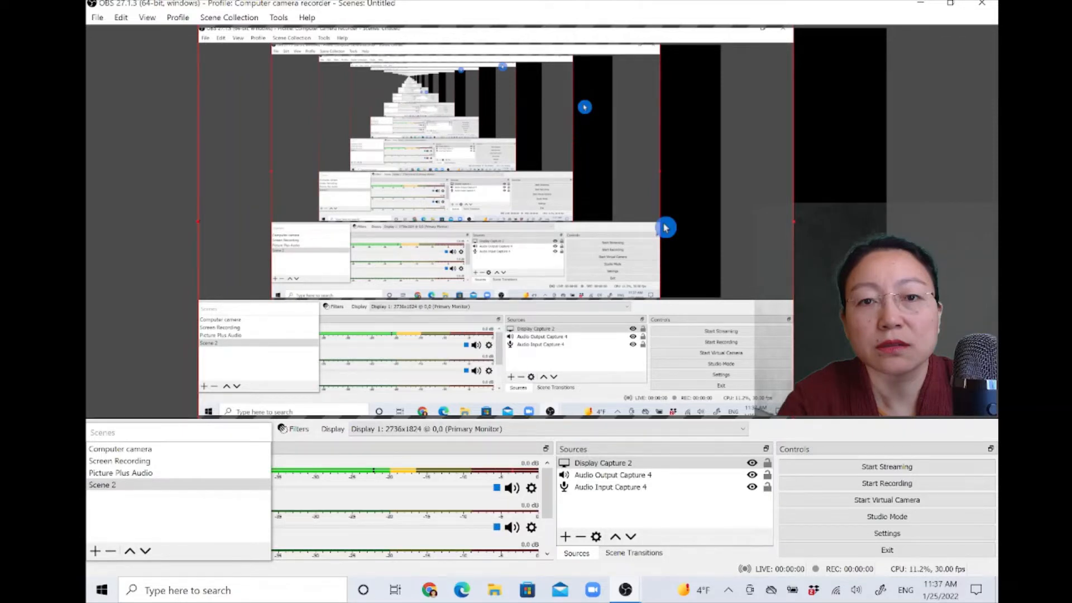
{"action": "left_click_drag", "start_coordinate": [793, 221], "coordinate": [841, 229]}
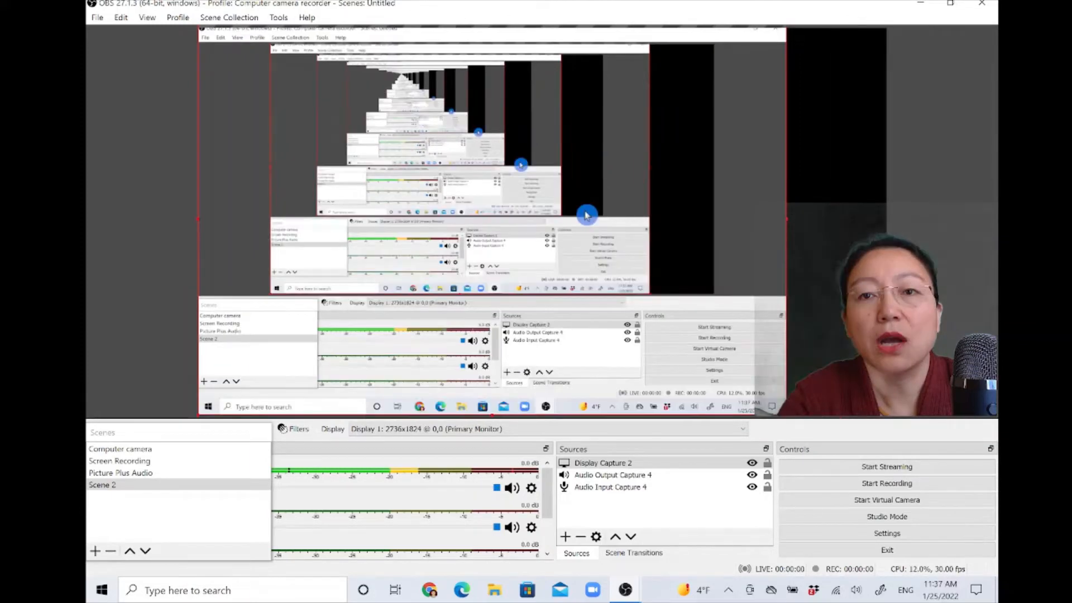
Centre the display capture horizontally on the canvas and crop away more than a third of its width from its left edge
{"action": "left_click_drag", "start_coordinate": [586, 214], "coordinate": [639, 217]}
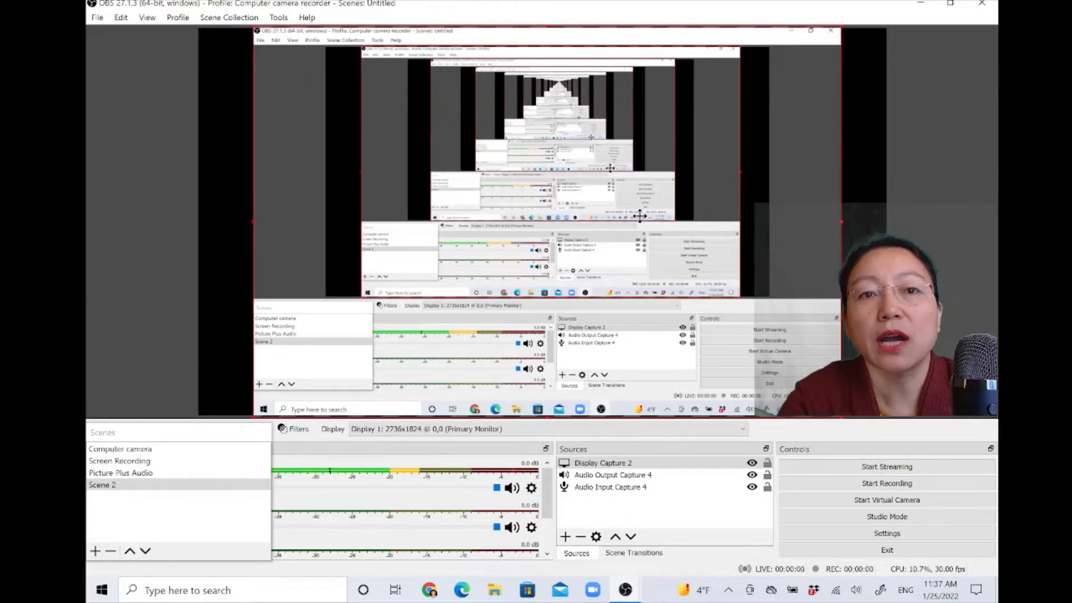
{"action": "left_click_drag", "start_coordinate": [640, 217], "coordinate": [634, 216]}
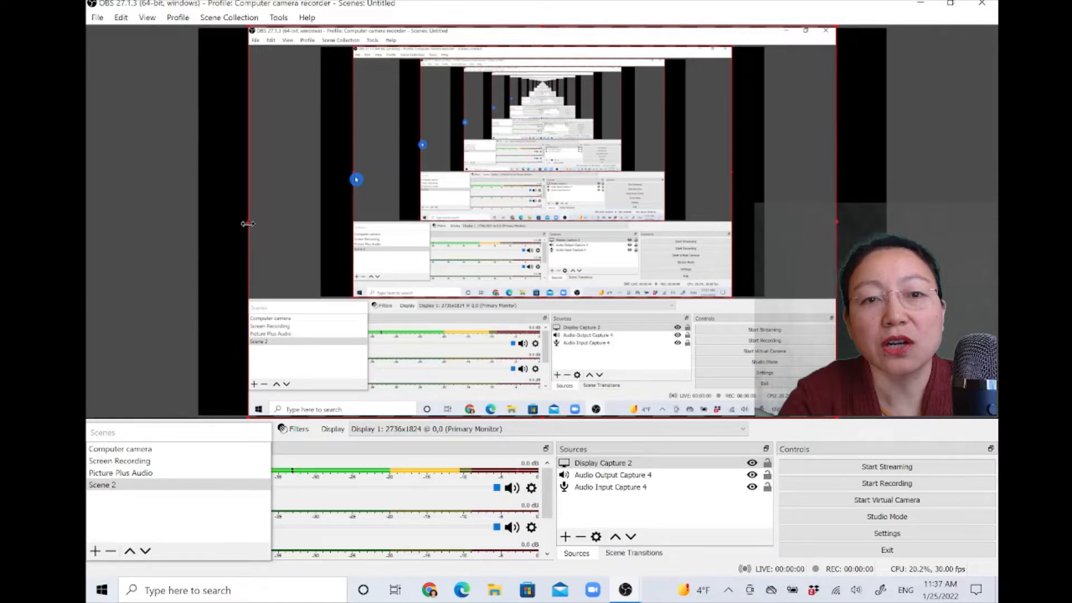
{"action": "left_click_drag", "start_coordinate": [248, 223], "coordinate": [465, 223]}
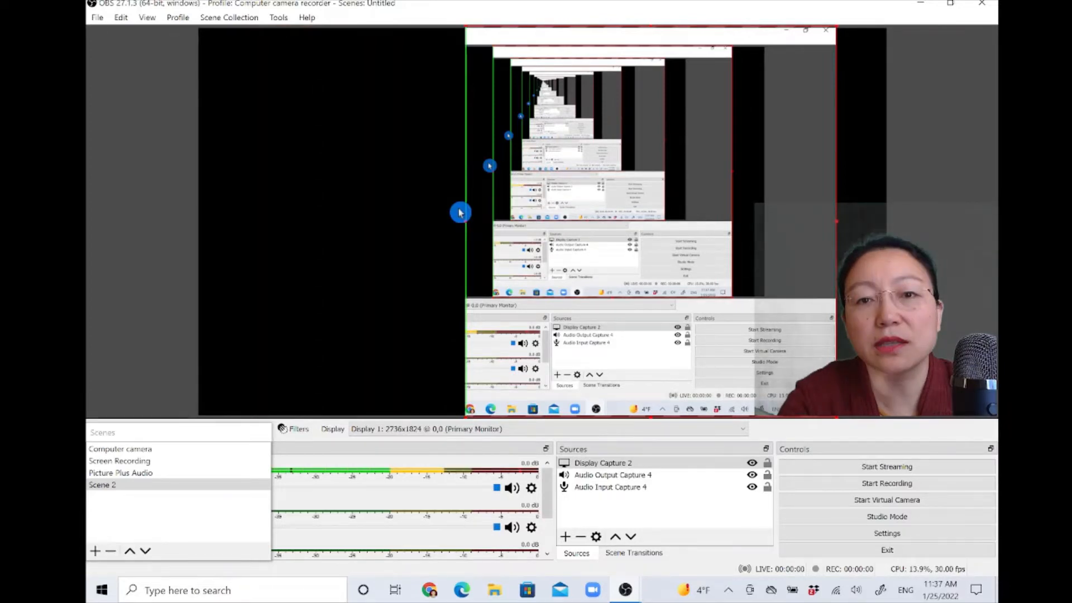
Add a new Video Capture Device source to Scene 2 and apply a Chroma Key filter to it under the suggested name
{"action": "left_click", "coordinate": [565, 536]}
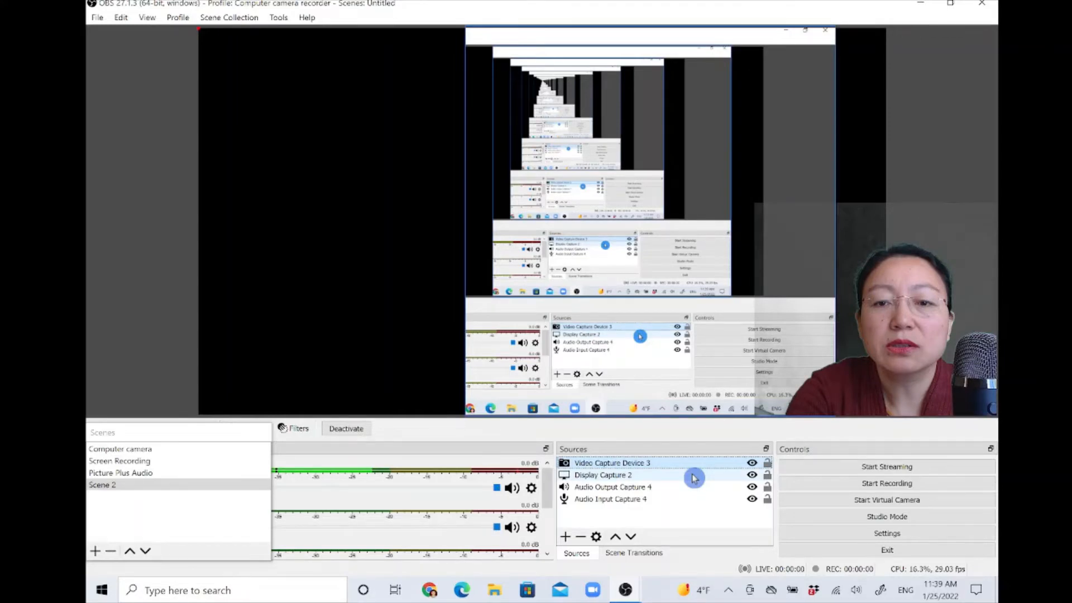
{"action": "left_click", "coordinate": [618, 479]}
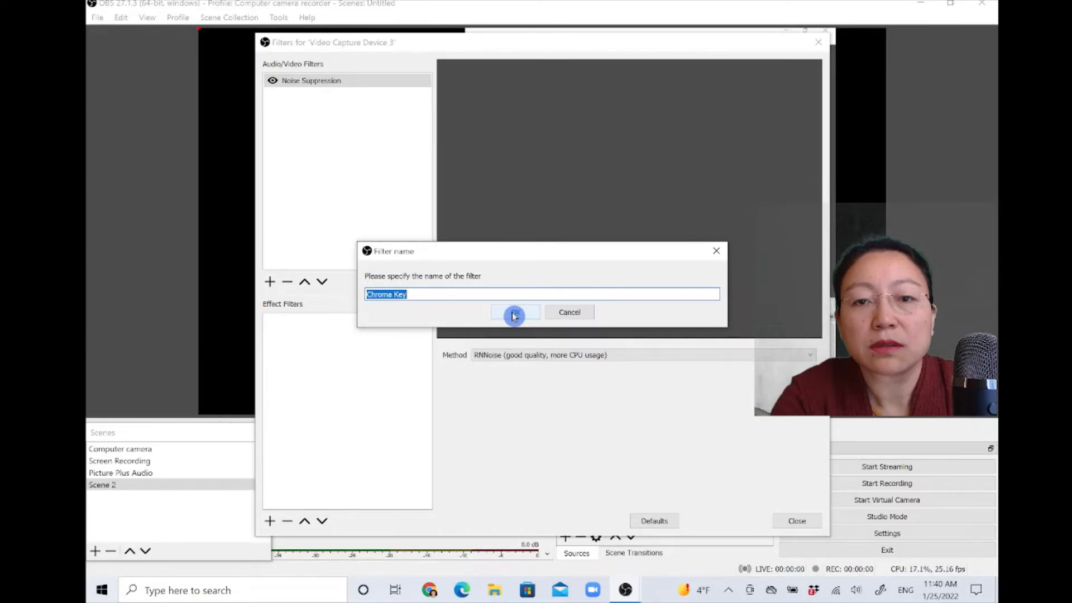
{"action": "left_click", "coordinate": [515, 314]}
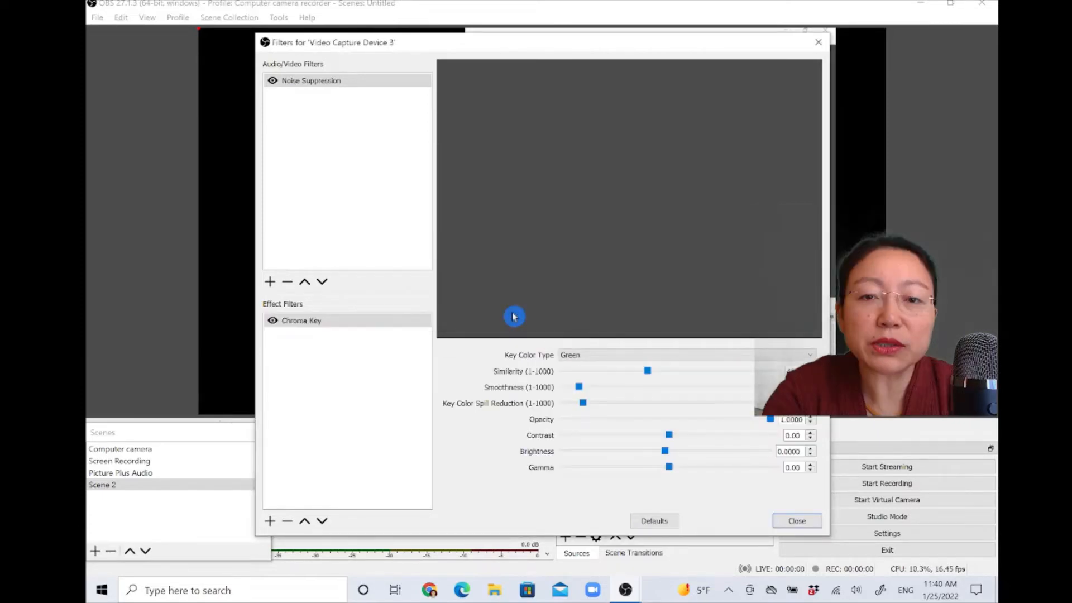
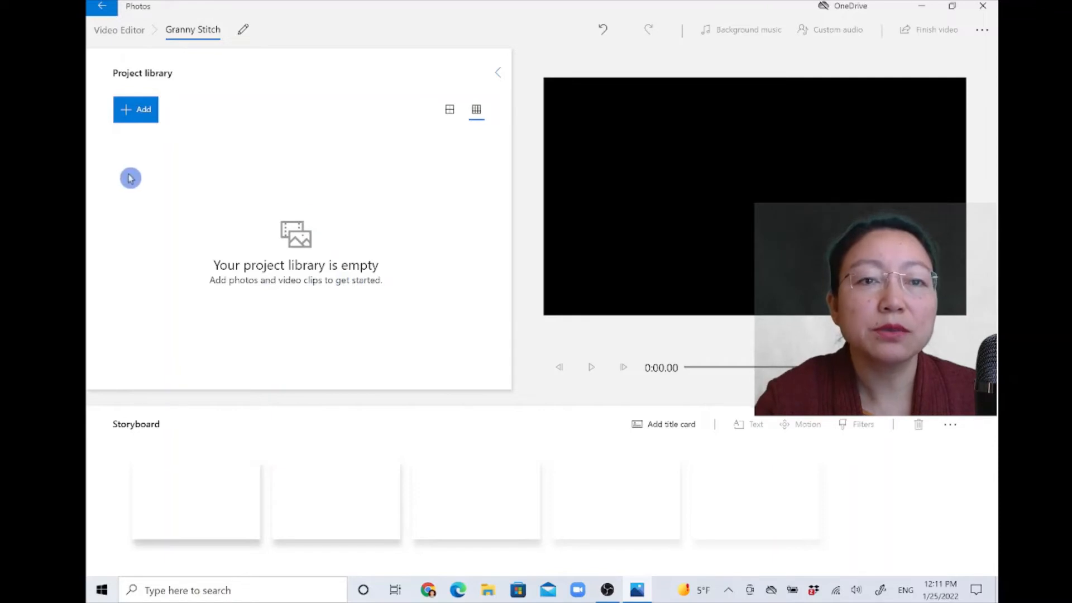
Restore down the Photos window, minimize OBS, and open the granny folder on the desktop beside the Granny Stitch project
{"action": "left_click", "coordinate": [143, 111]}
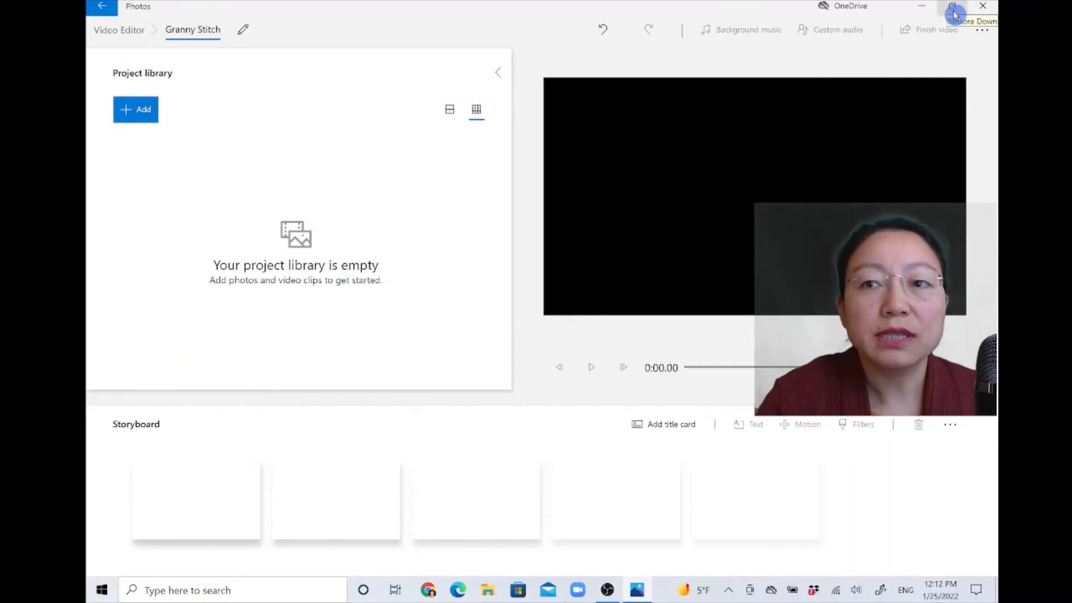
{"action": "left_click", "coordinate": [954, 13]}
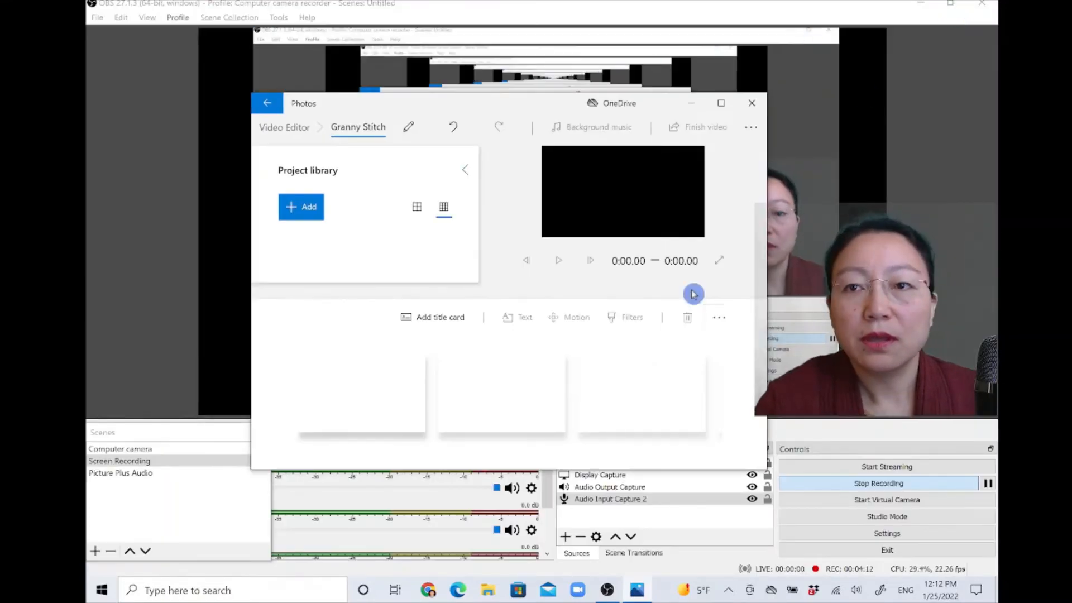
{"action": "left_click", "coordinate": [924, 6]}
{"action": "left_click_drag", "start_coordinate": [483, 105], "coordinate": [676, 53]}
{"action": "double_click", "coordinate": [461, 229]}
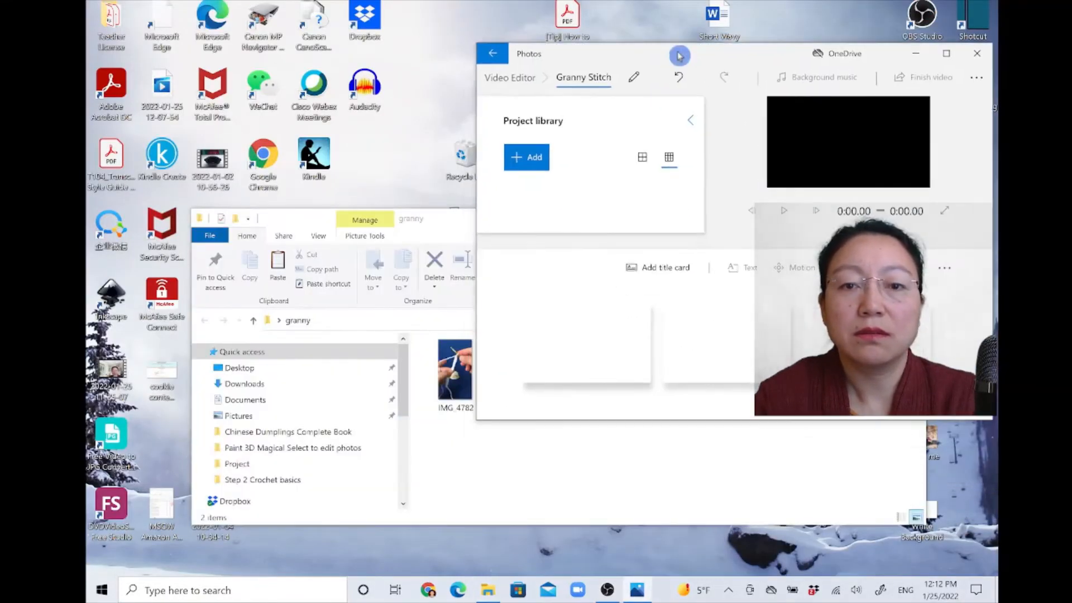
Add IMG_4782 and IMG_4783 from the granny folder to the Granny Stitch project library and maximize the Photos window
{"action": "left_click_drag", "start_coordinate": [436, 221], "coordinate": [333, 208]}
{"action": "left_click", "coordinate": [346, 365]}
{"action": "left_click_drag", "start_coordinate": [346, 366], "coordinate": [551, 188]}
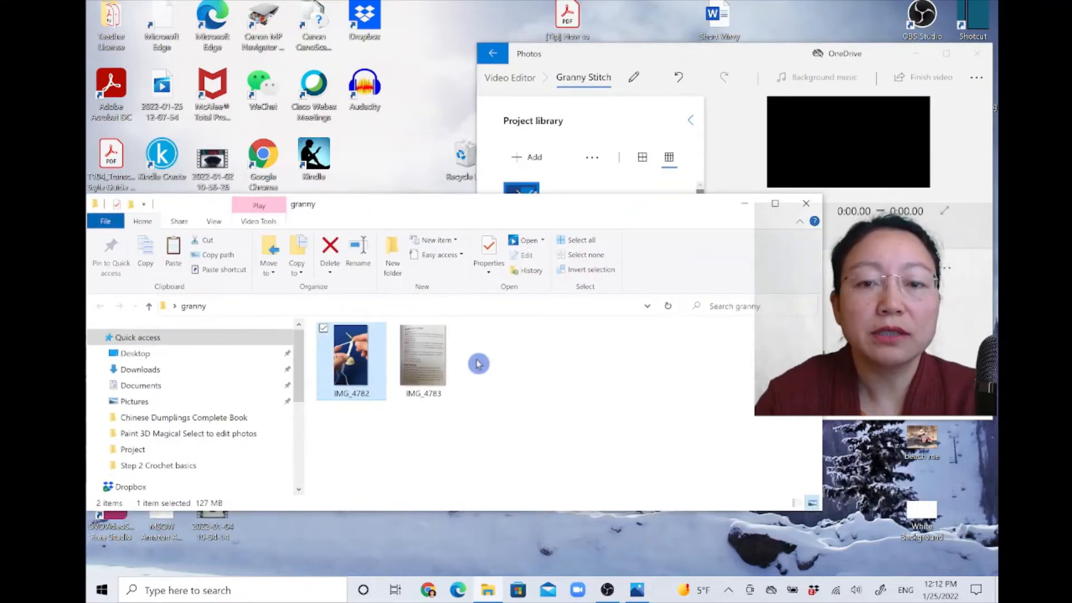
{"action": "left_click_drag", "start_coordinate": [422, 357], "coordinate": [557, 196]}
{"action": "left_click_drag", "start_coordinate": [860, 63], "coordinate": [727, 110]}
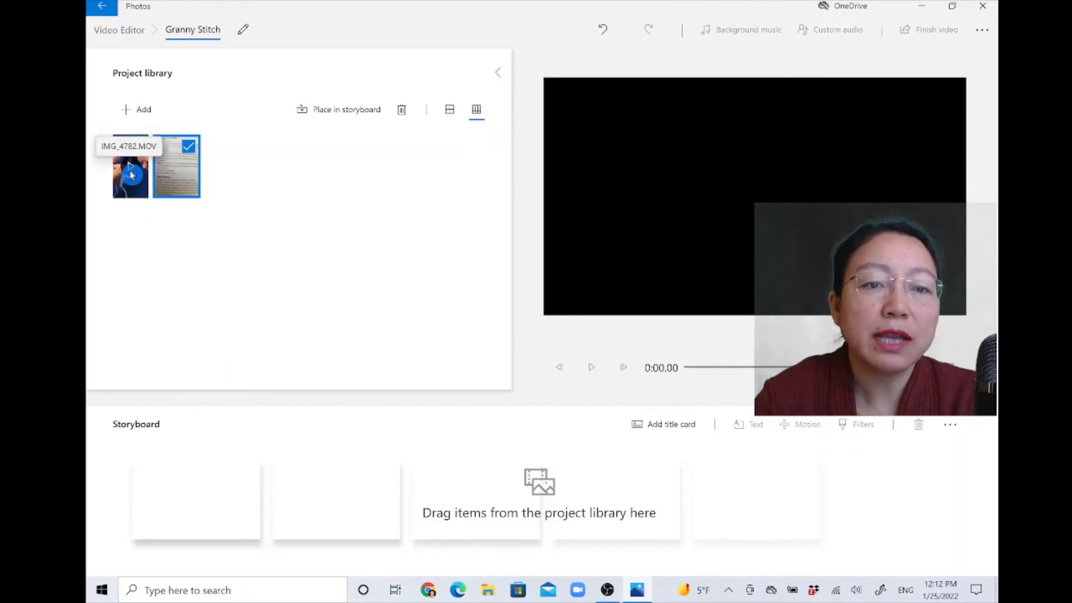
Place the library items in the storyboard with the crochet video IMG_4782 ahead of the pattern picture
{"action": "left_click_drag", "start_coordinate": [133, 175], "coordinate": [218, 516]}
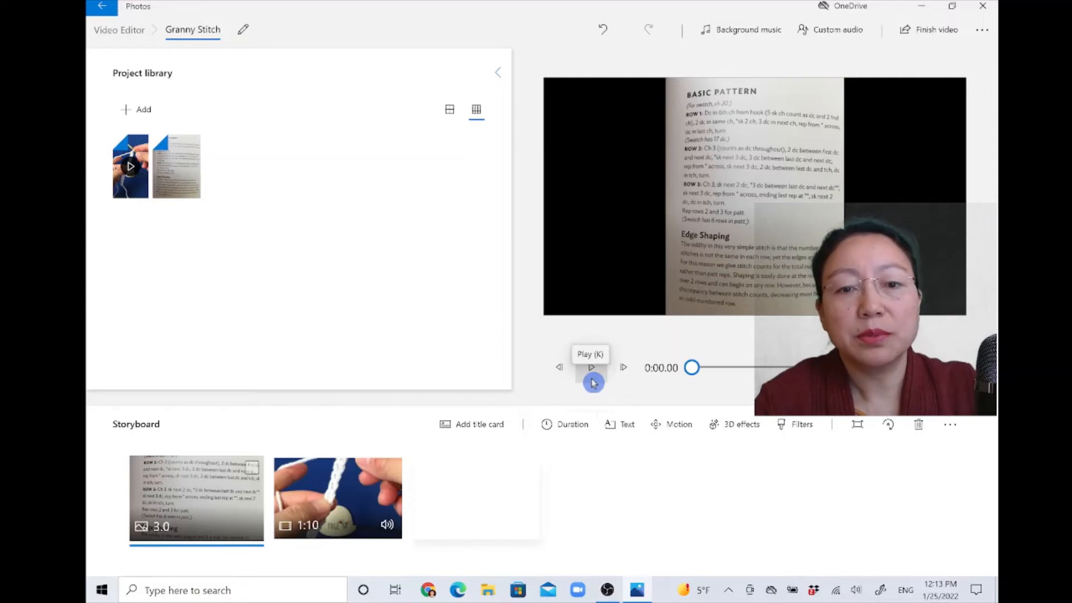
{"action": "left_click_drag", "start_coordinate": [374, 515], "coordinate": [211, 519]}
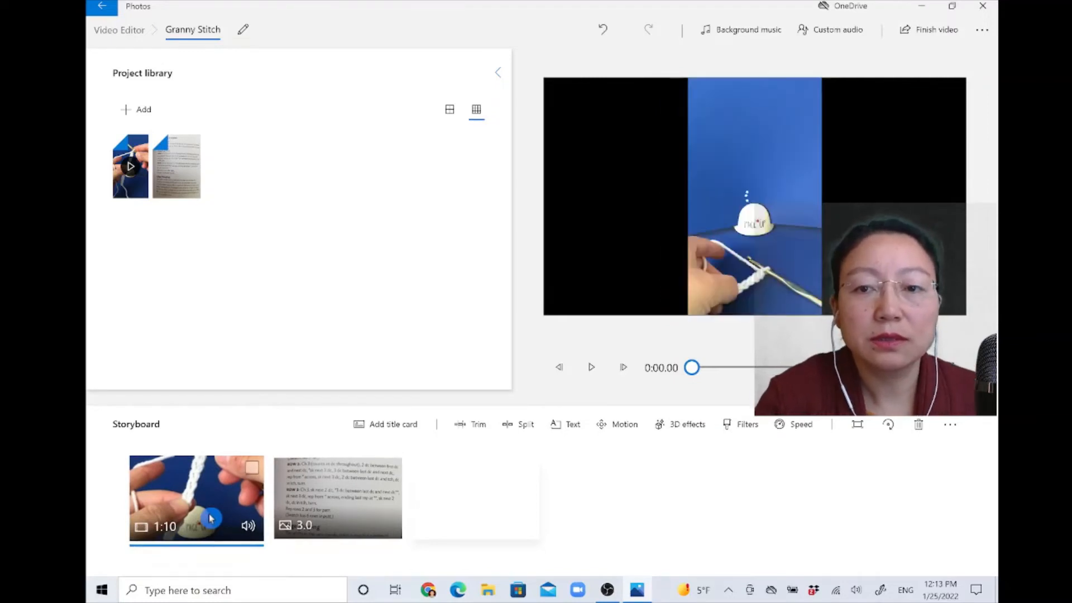
Play the first seconds of the crochet video, pause it and step back frame by frame to 0:05.66
{"action": "left_click", "coordinate": [594, 374]}
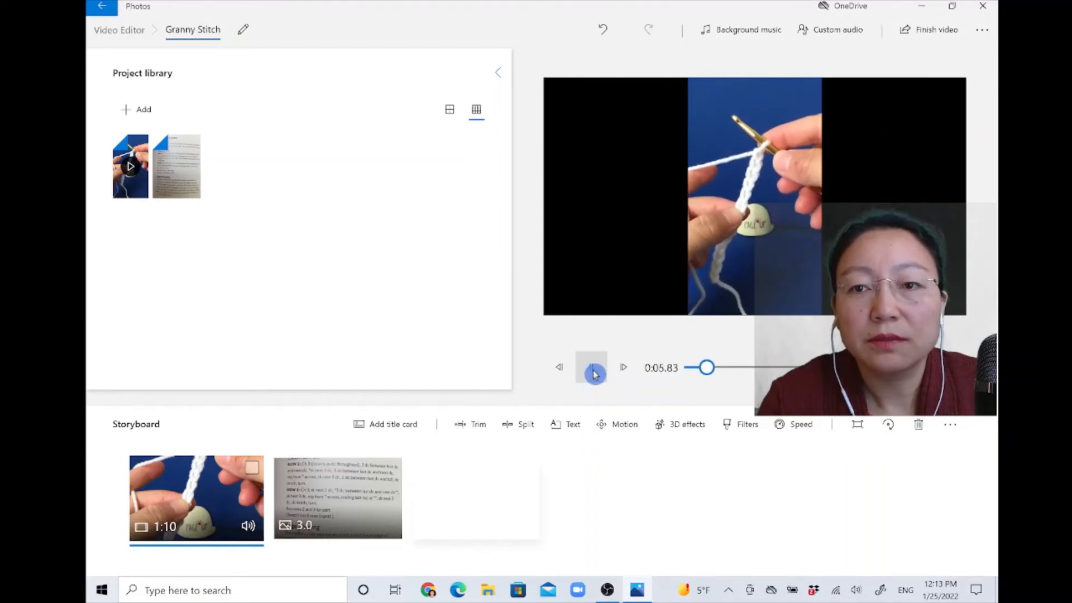
{"action": "left_click", "coordinate": [594, 374]}
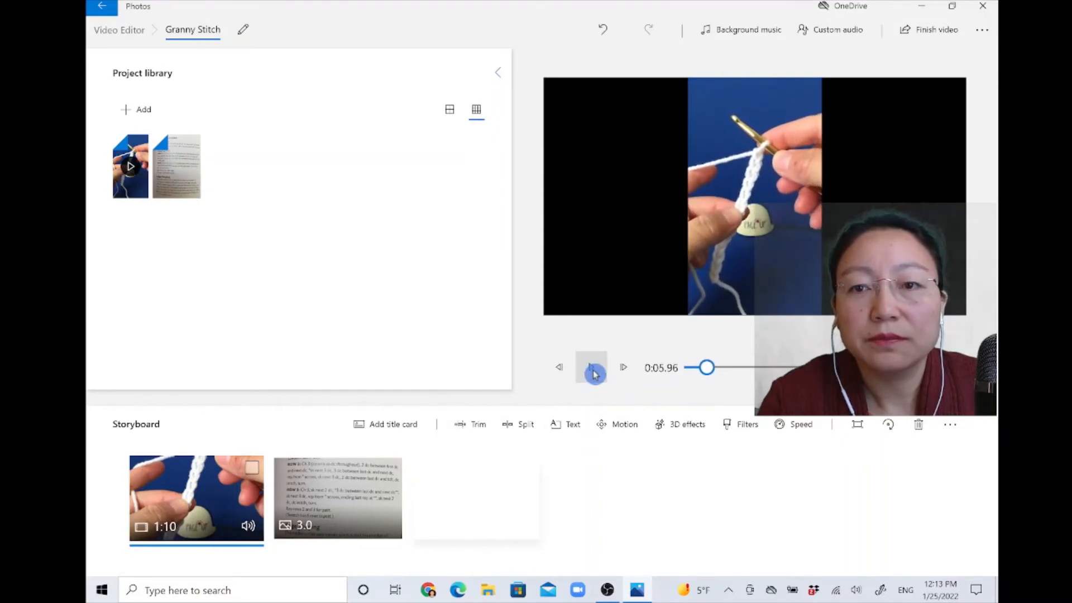
{"action": "left_click", "coordinate": [561, 371]}
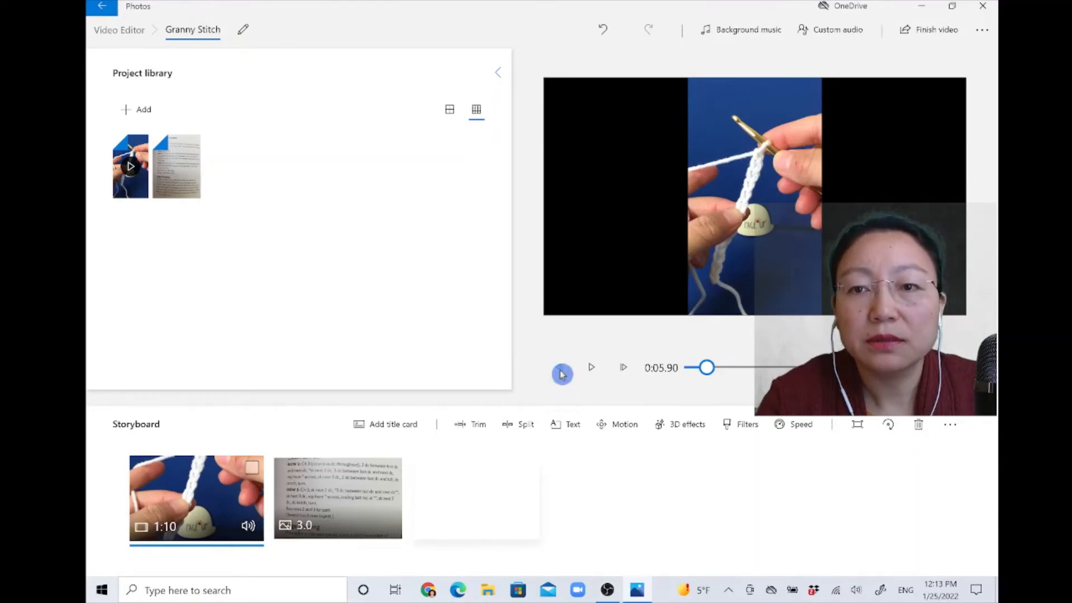
{"action": "left_click", "coordinate": [560, 371]}
{"action": "left_click", "coordinate": [560, 371]}
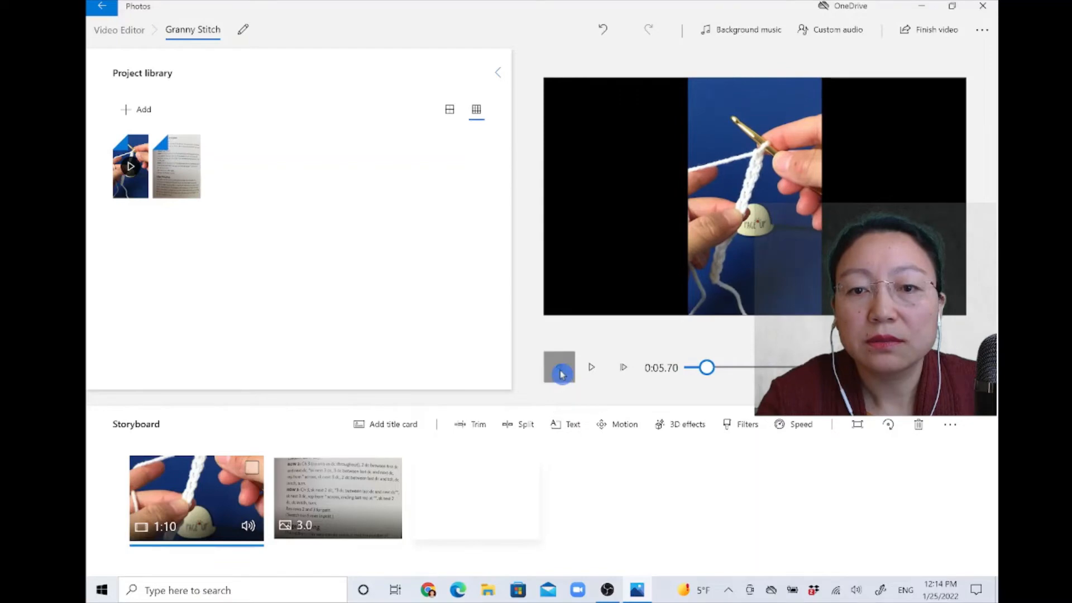
{"action": "left_click", "coordinate": [561, 371]}
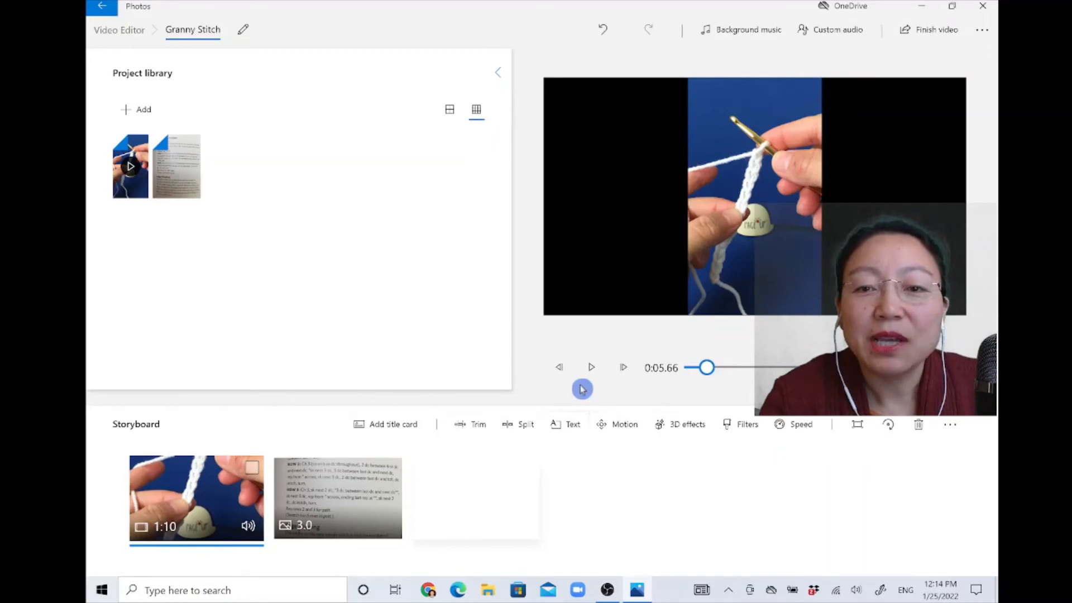
Split the crochet video in the storyboard at 0:05.10, previewing the footage around the cut to find the split point
{"action": "left_click", "coordinate": [526, 430]}
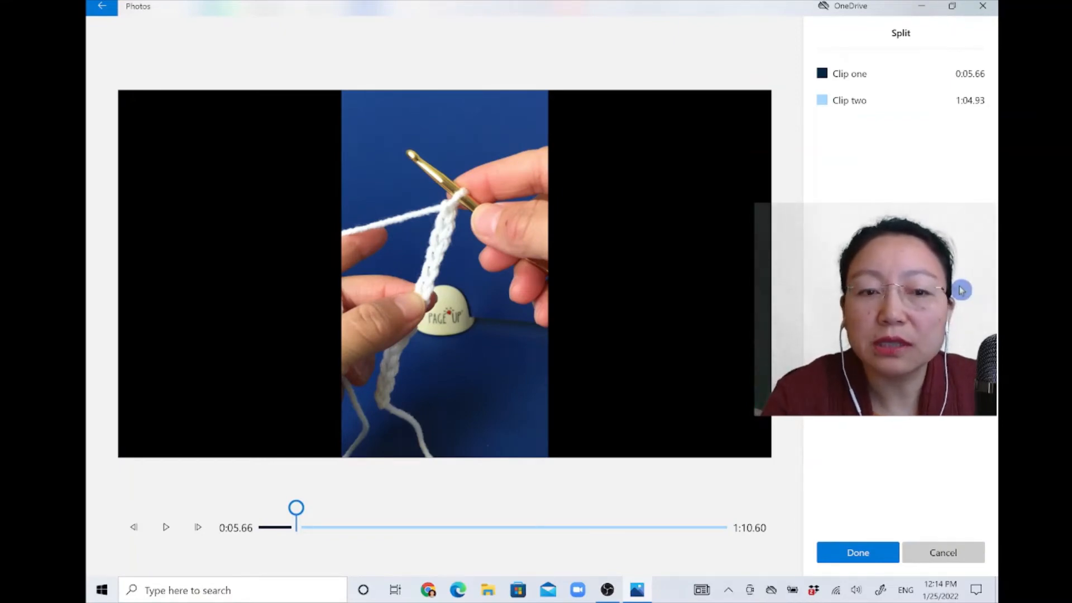
{"action": "left_click", "coordinate": [167, 529]}
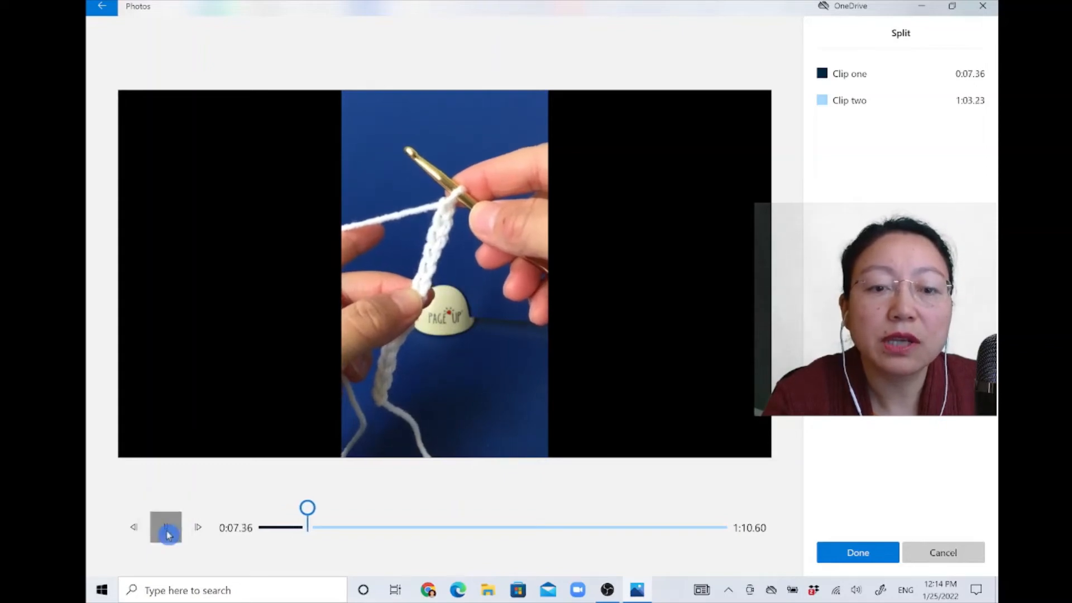
{"action": "left_click", "coordinate": [168, 533]}
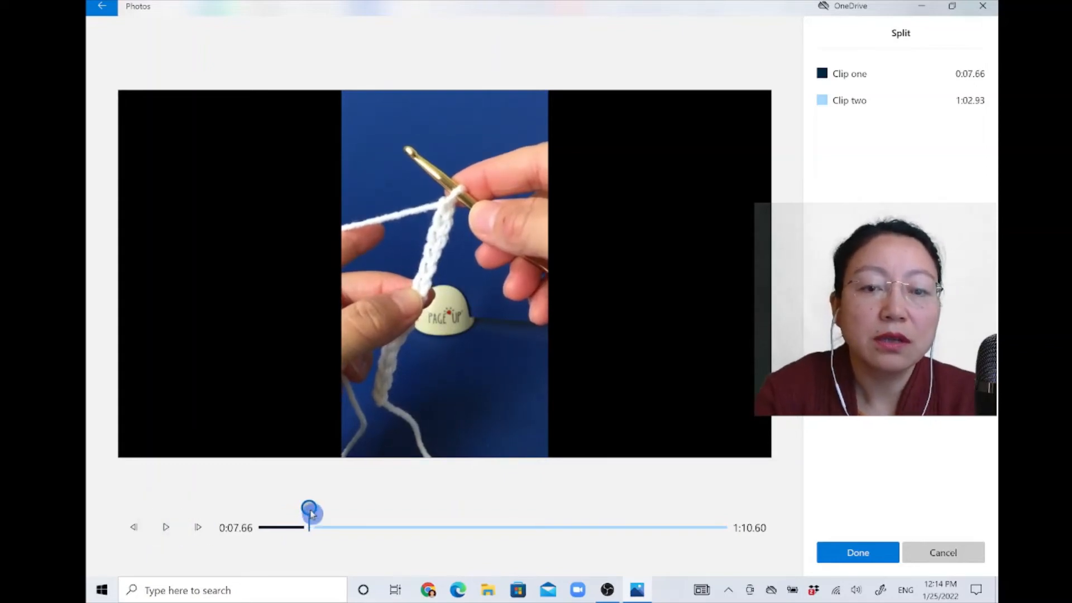
{"action": "left_click_drag", "start_coordinate": [309, 508], "coordinate": [290, 513]}
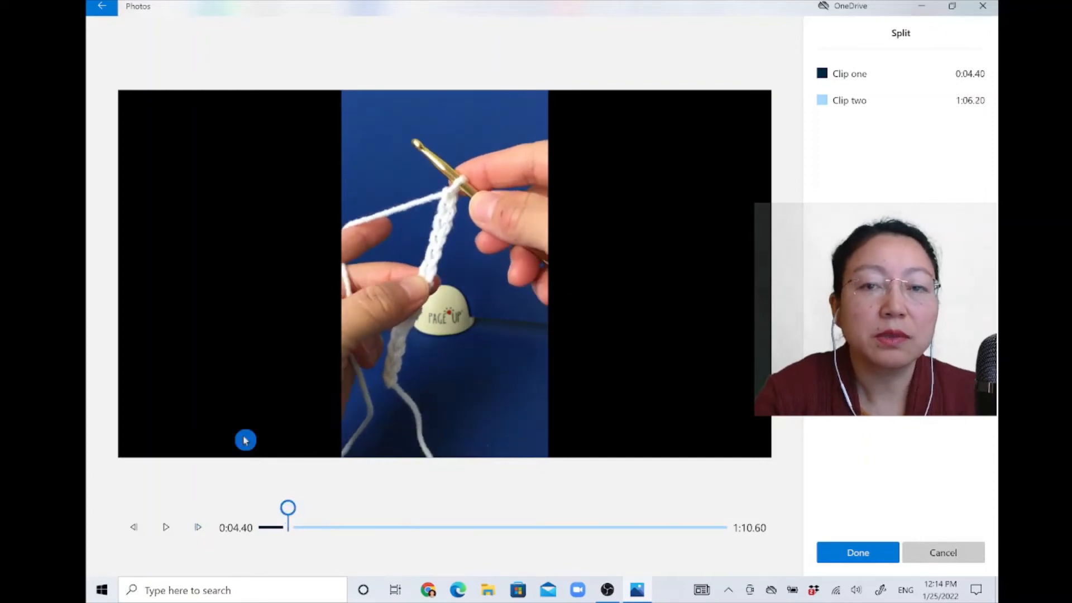
{"action": "left_click", "coordinate": [167, 530]}
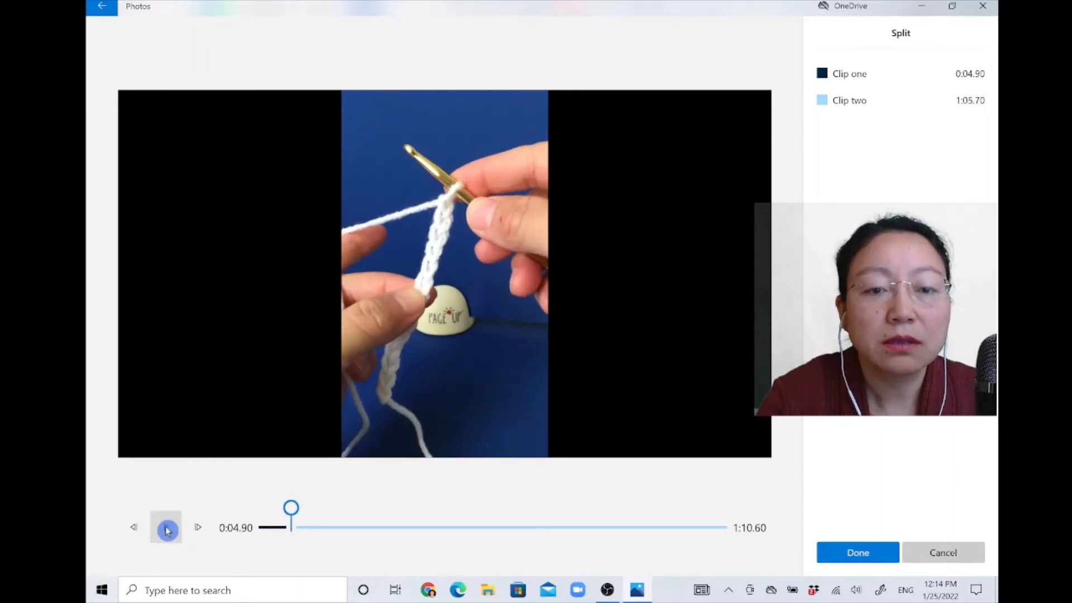
{"action": "left_click", "coordinate": [167, 529]}
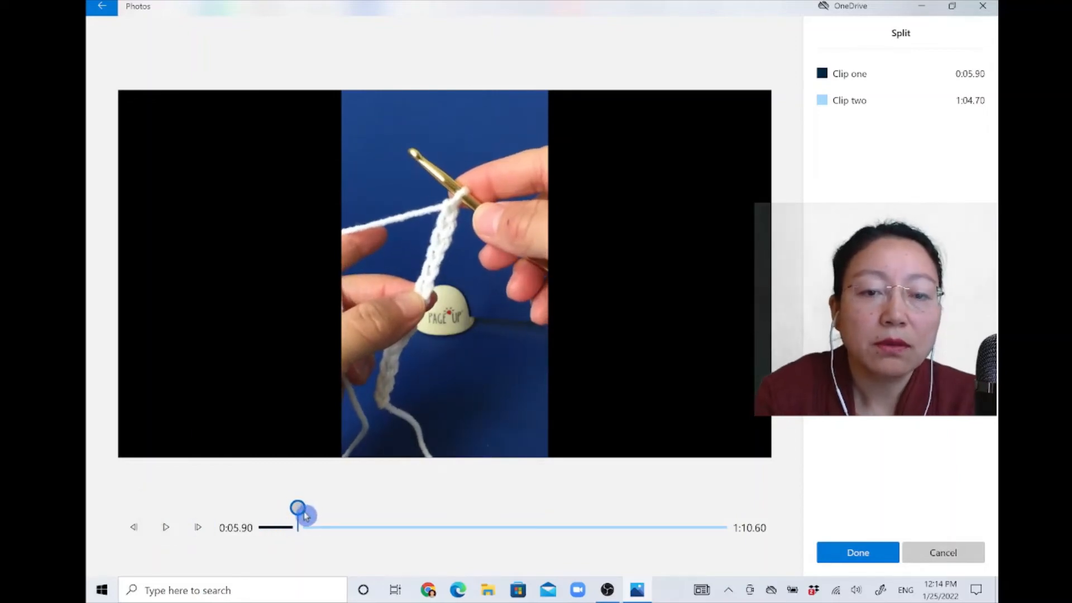
{"action": "left_click_drag", "start_coordinate": [298, 511], "coordinate": [295, 511]}
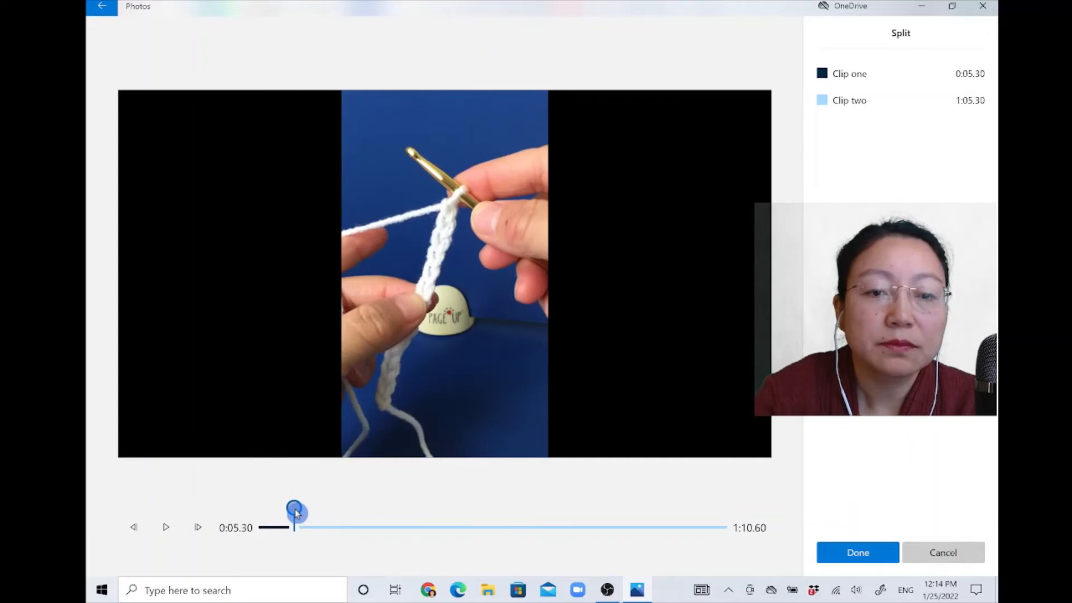
{"action": "left_click", "coordinate": [168, 528]}
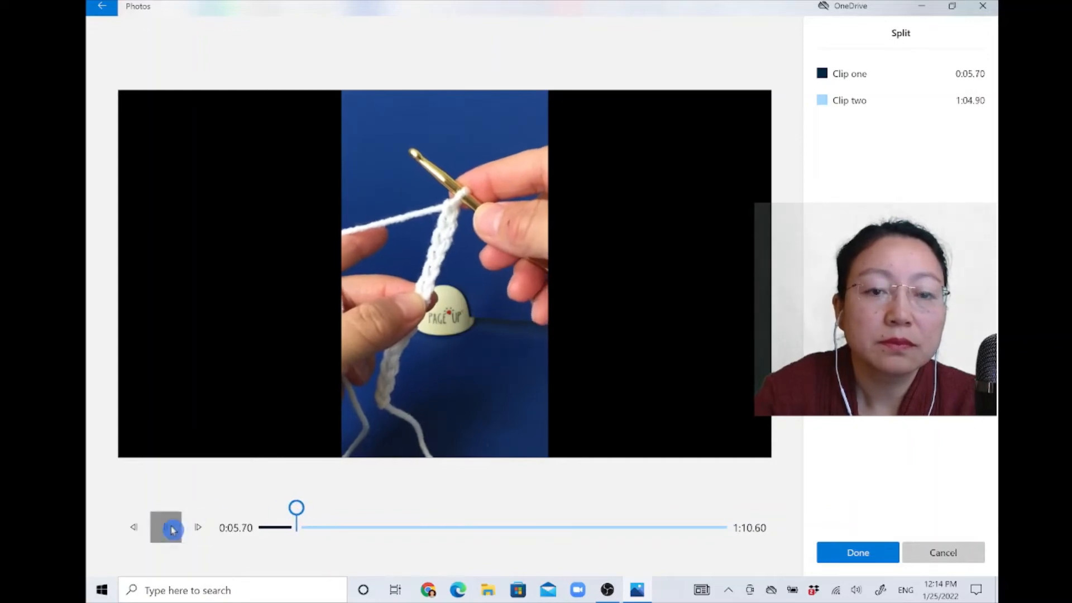
{"action": "left_click", "coordinate": [172, 530]}
{"action": "left_click_drag", "start_coordinate": [305, 511], "coordinate": [299, 511]}
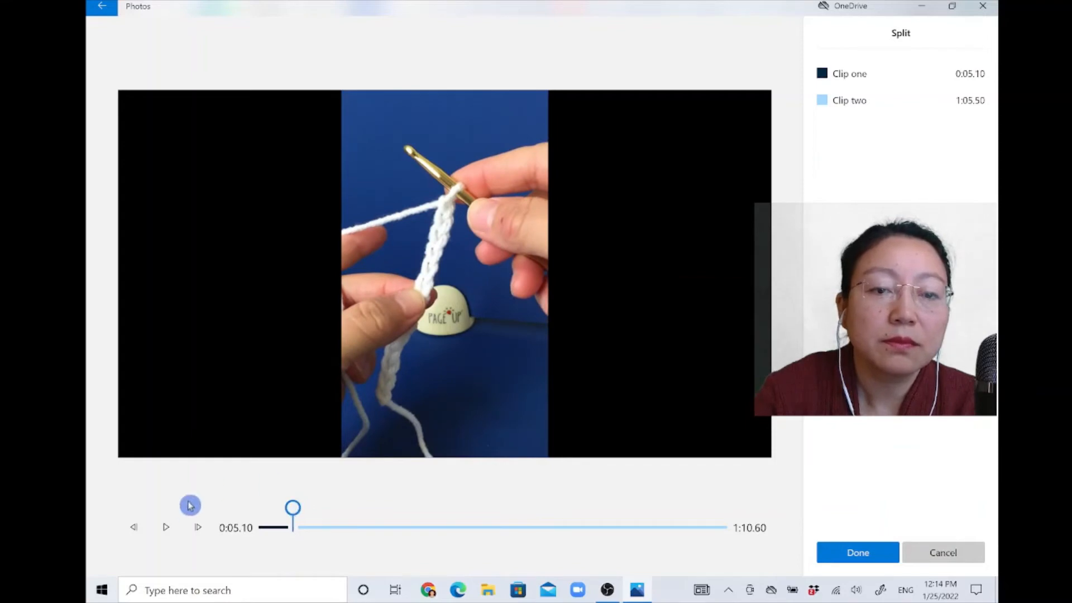
{"action": "left_click", "coordinate": [167, 530]}
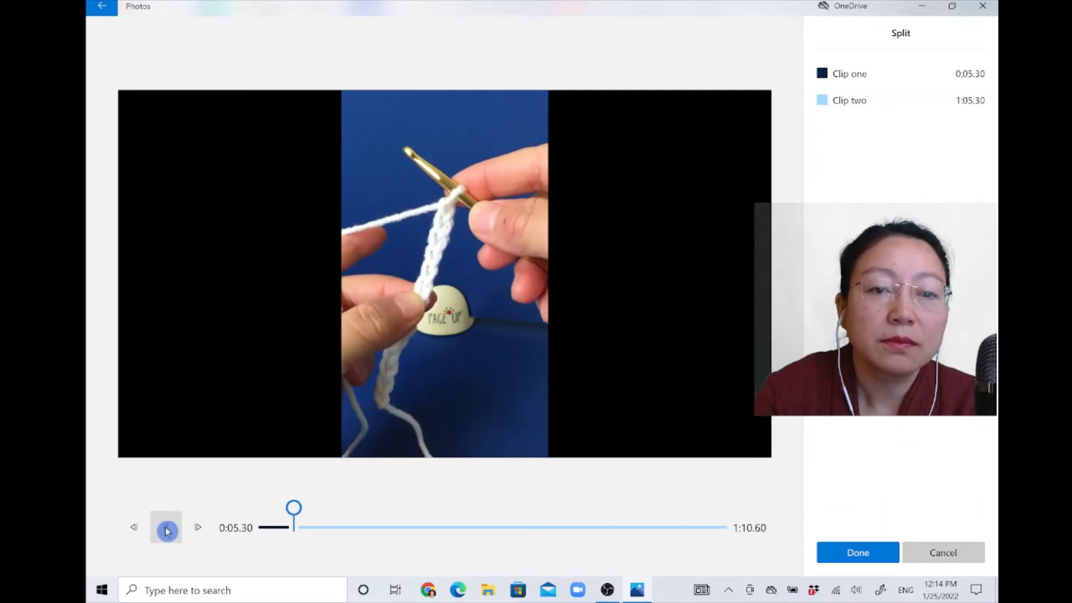
{"action": "left_click", "coordinate": [167, 530]}
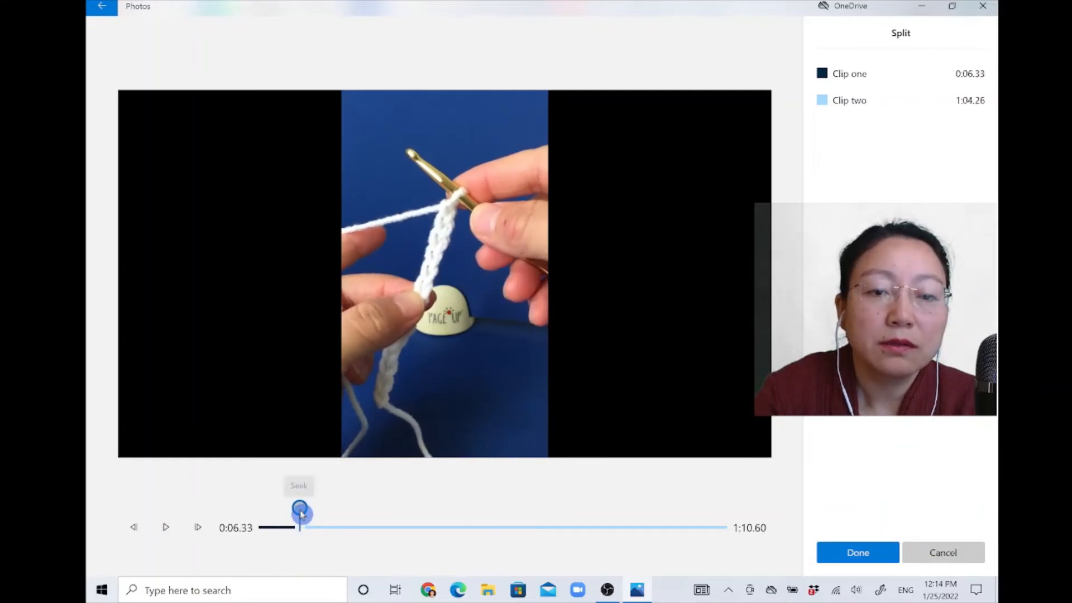
{"action": "left_click_drag", "start_coordinate": [300, 509], "coordinate": [295, 518]}
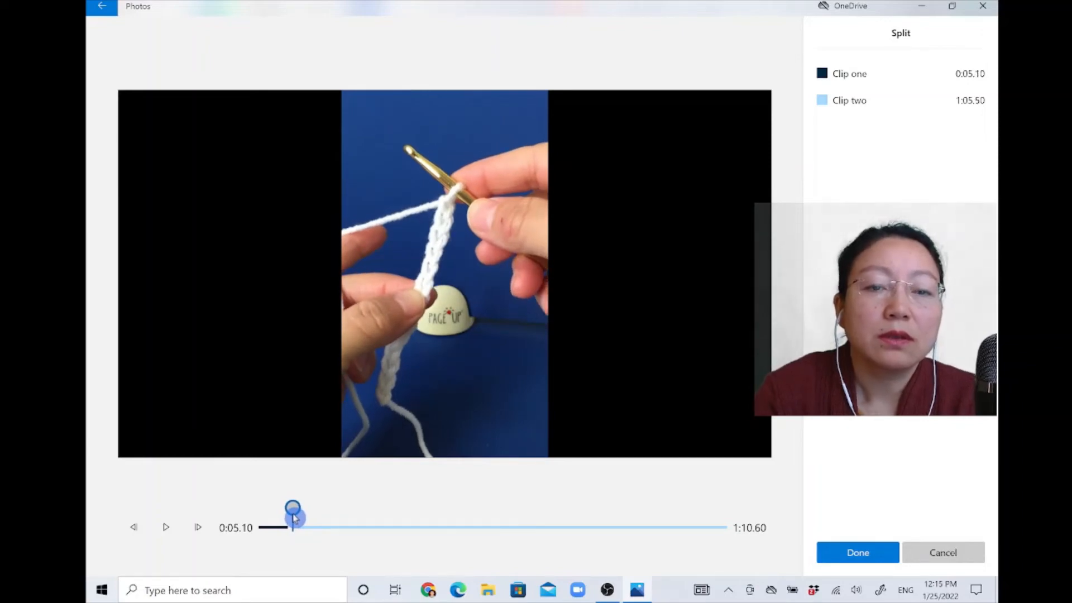
{"action": "left_click", "coordinate": [859, 554]}
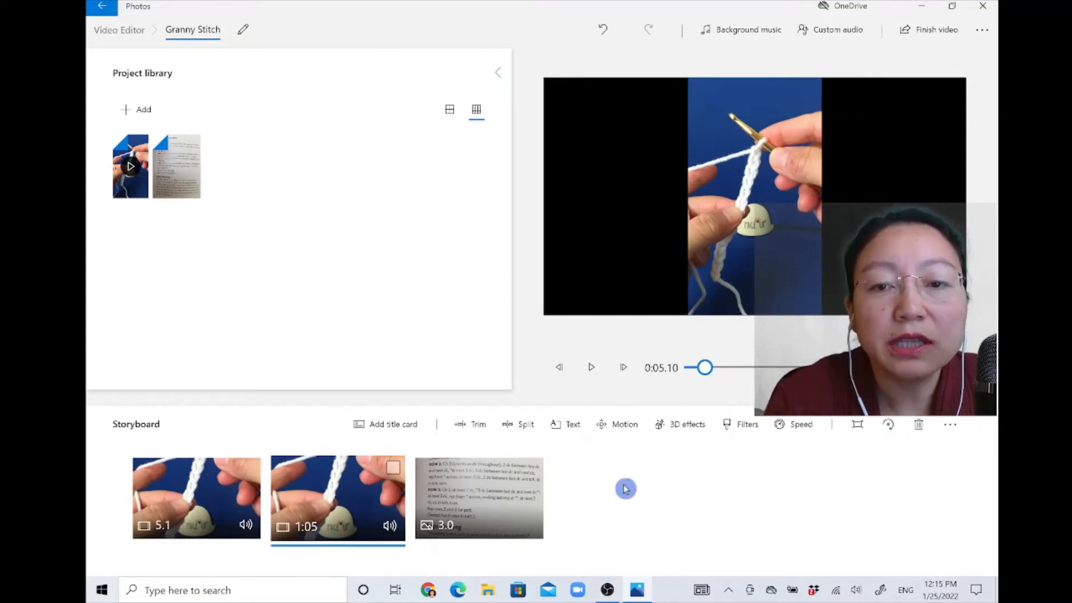
Play a moment of the second clip and delete the 5.1-second opening clip from the storyboard
{"action": "left_click", "coordinate": [592, 368]}
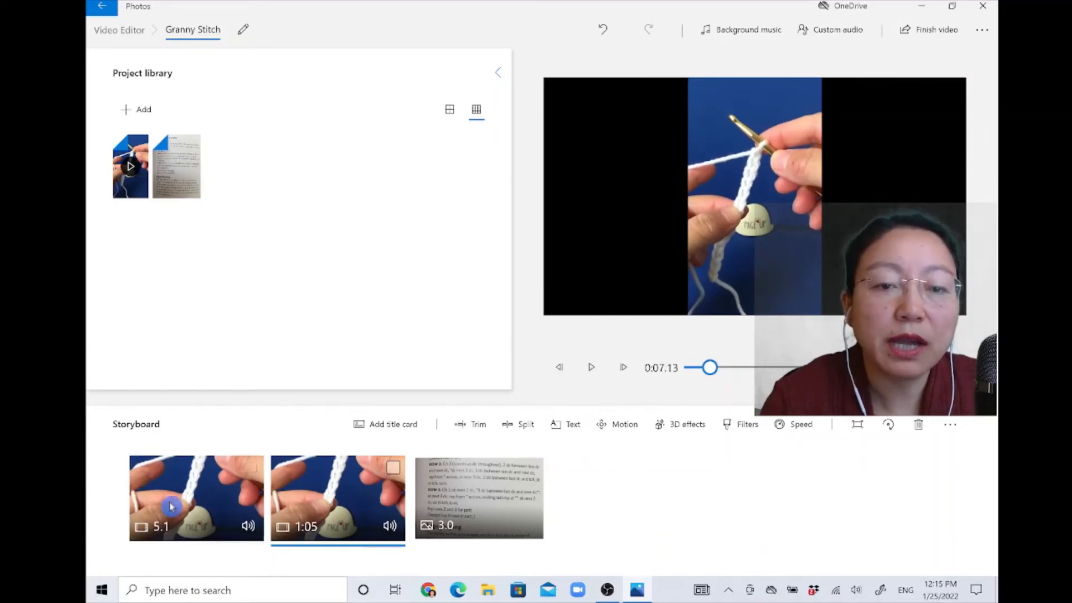
{"action": "left_click", "coordinate": [189, 516]}
{"action": "left_click", "coordinate": [189, 516]}
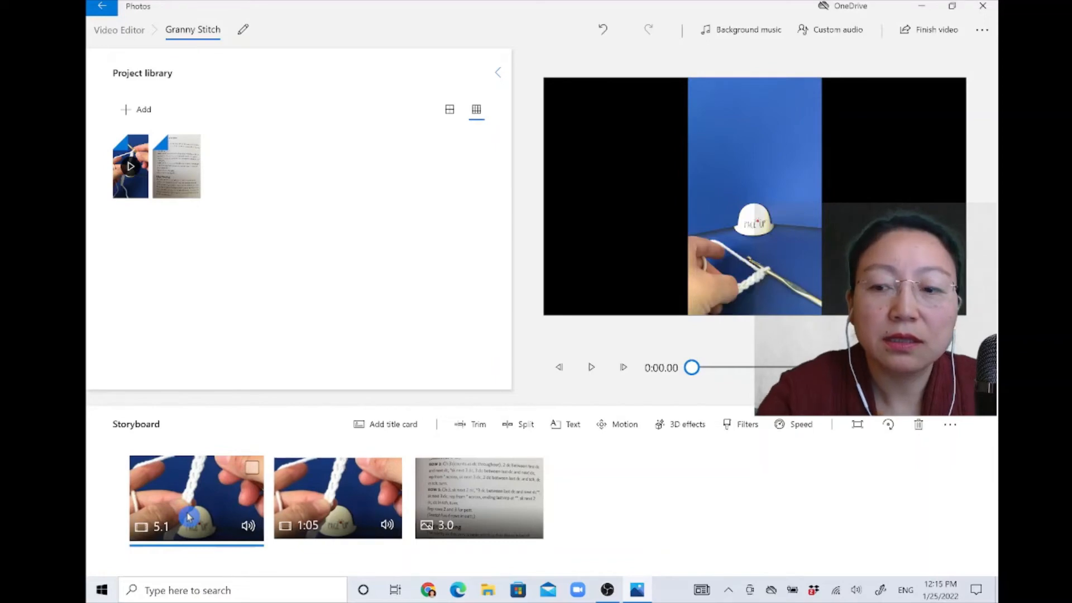
{"action": "key", "text": "Delete"}
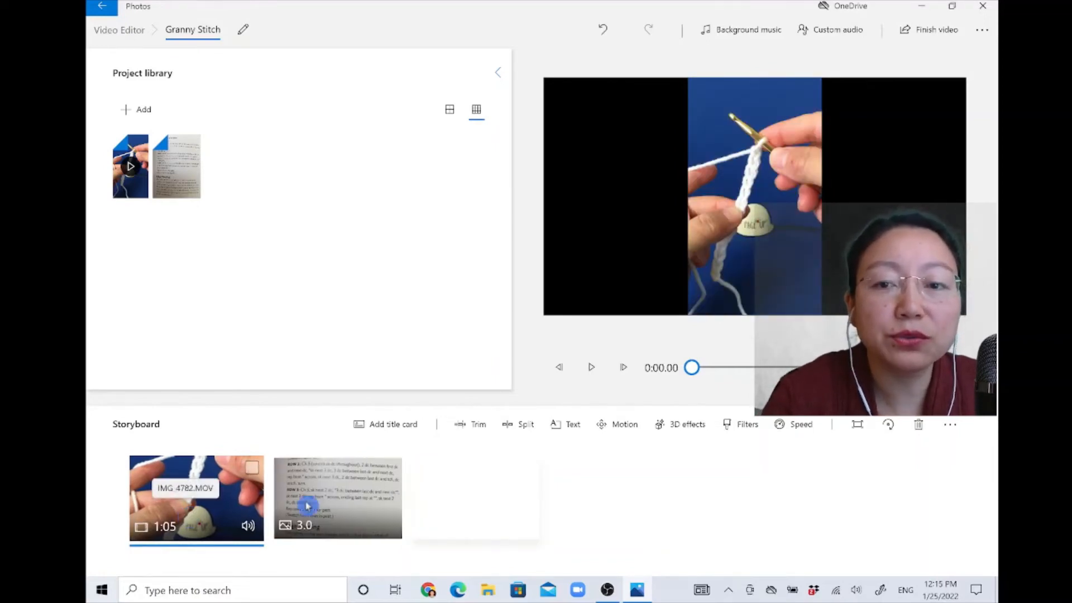
Play the remaining crochet clip, pause after about eight seconds and split it at 0:08.23
{"action": "left_click", "coordinate": [592, 368]}
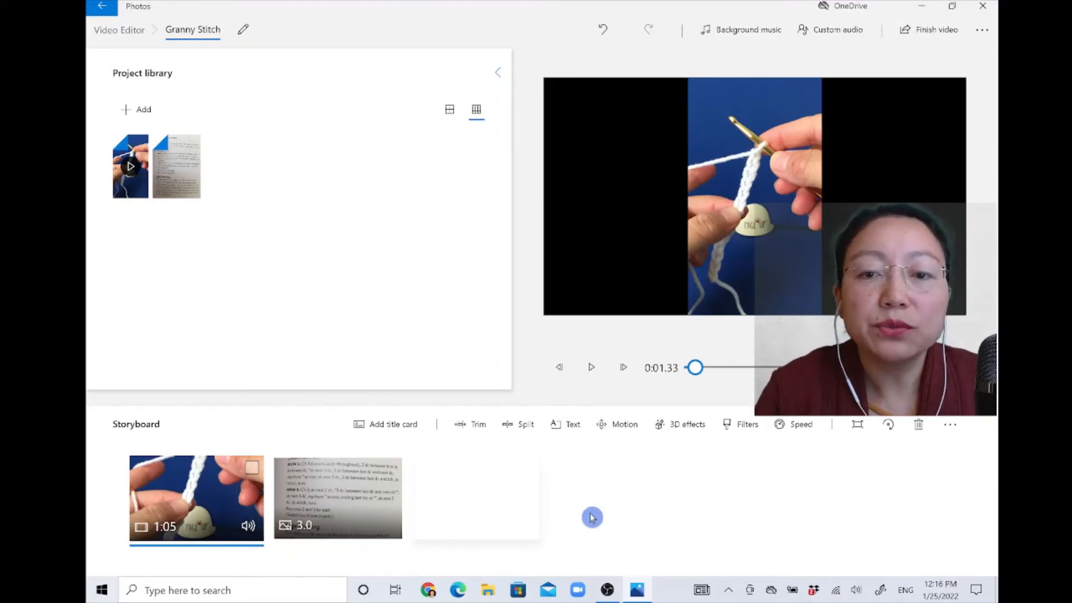
{"action": "left_click", "coordinate": [592, 372]}
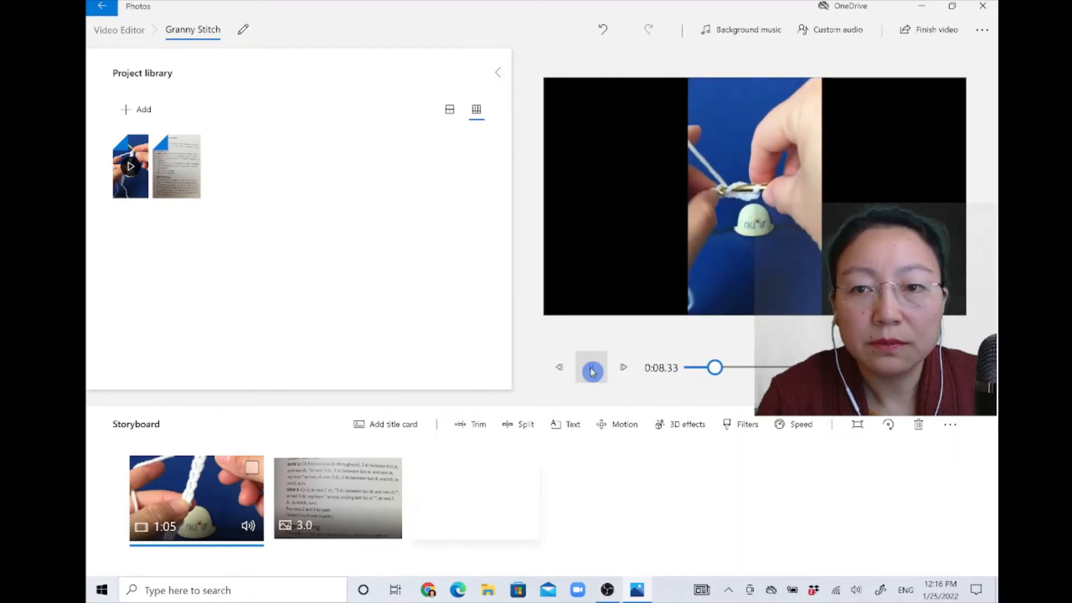
{"action": "left_click", "coordinate": [593, 371]}
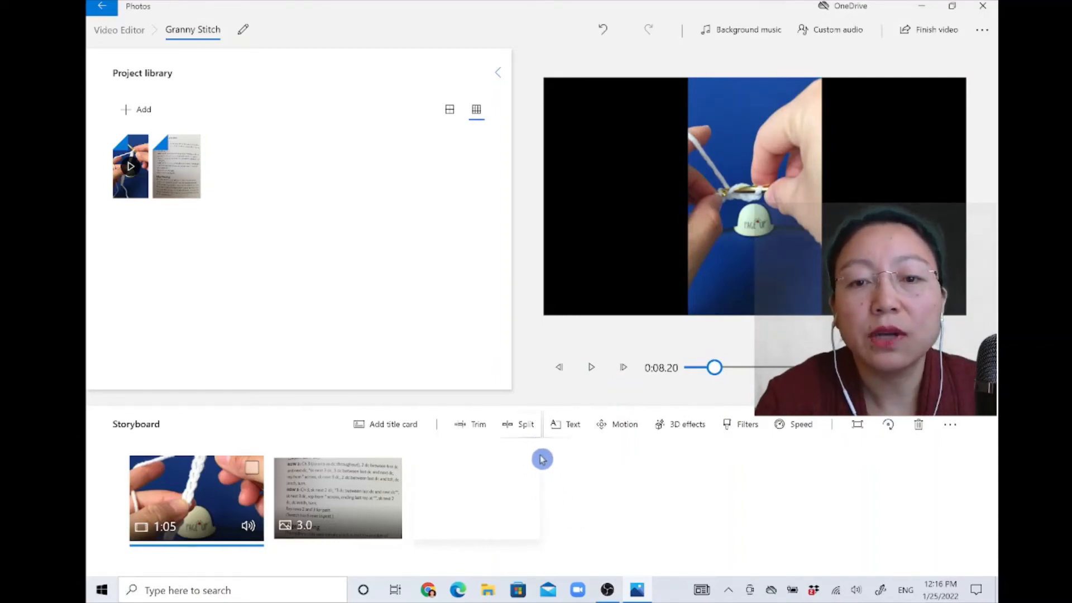
{"action": "left_click", "coordinate": [527, 427]}
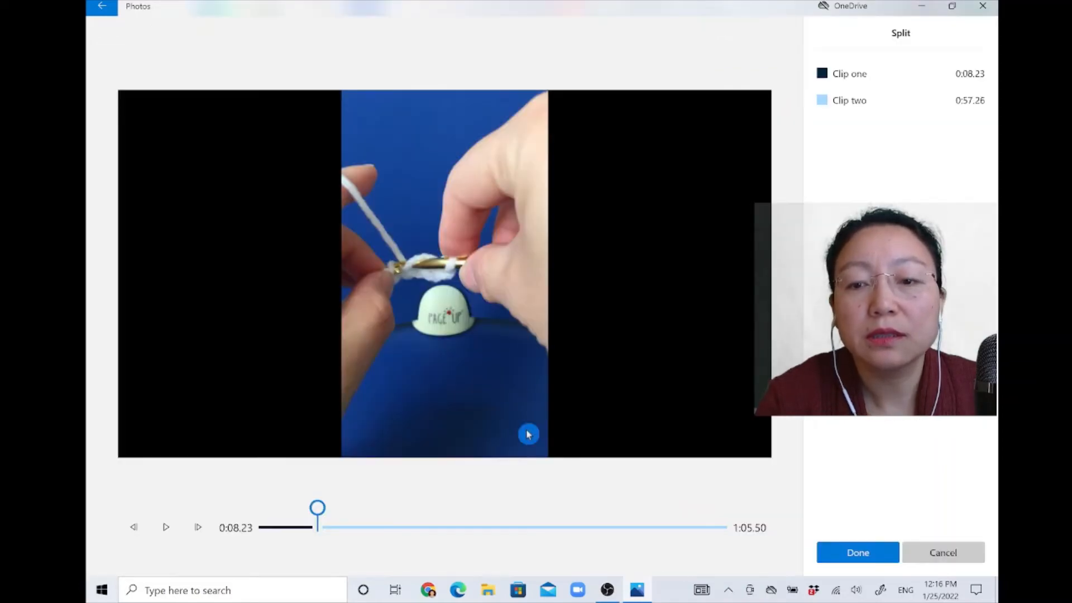
{"action": "left_click", "coordinate": [862, 561]}
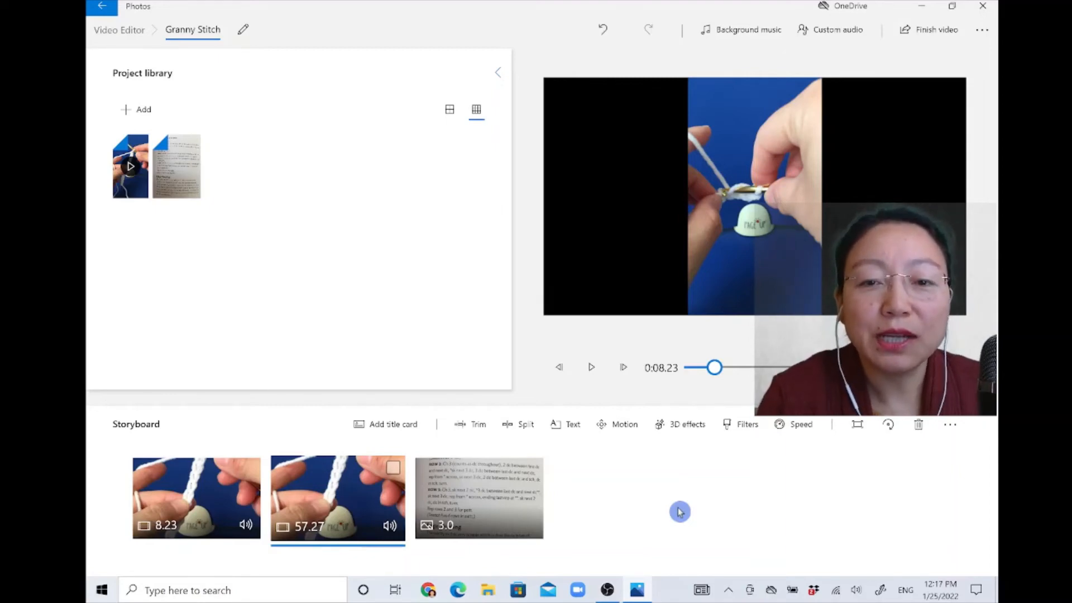
Play on to about 0:14 and split the second clip 0:05.76 from its start
{"action": "left_click", "coordinate": [593, 371]}
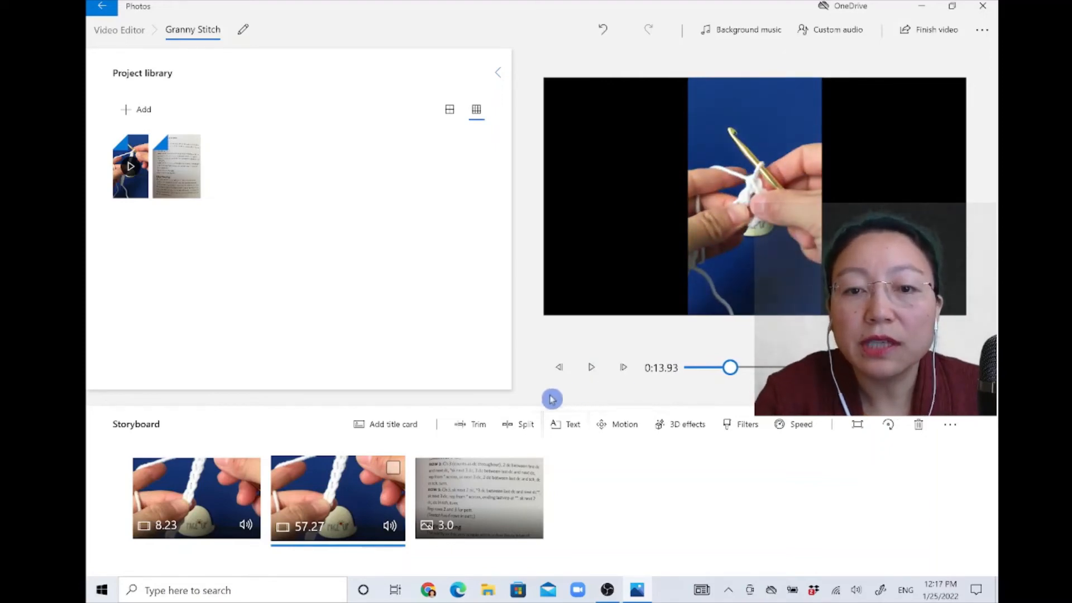
{"action": "left_click", "coordinate": [525, 427]}
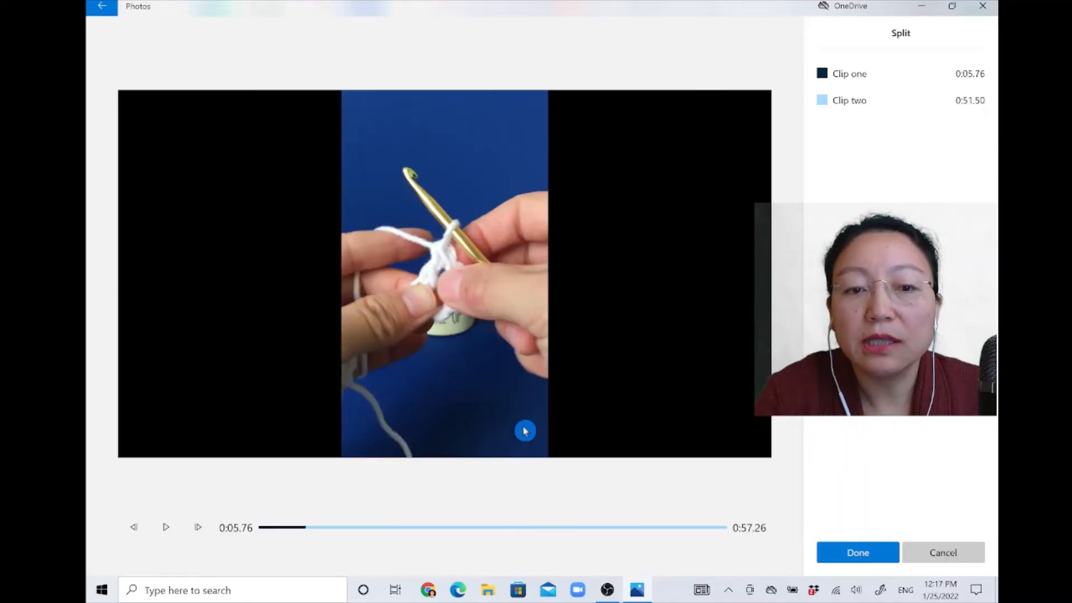
{"action": "left_click", "coordinate": [858, 553]}
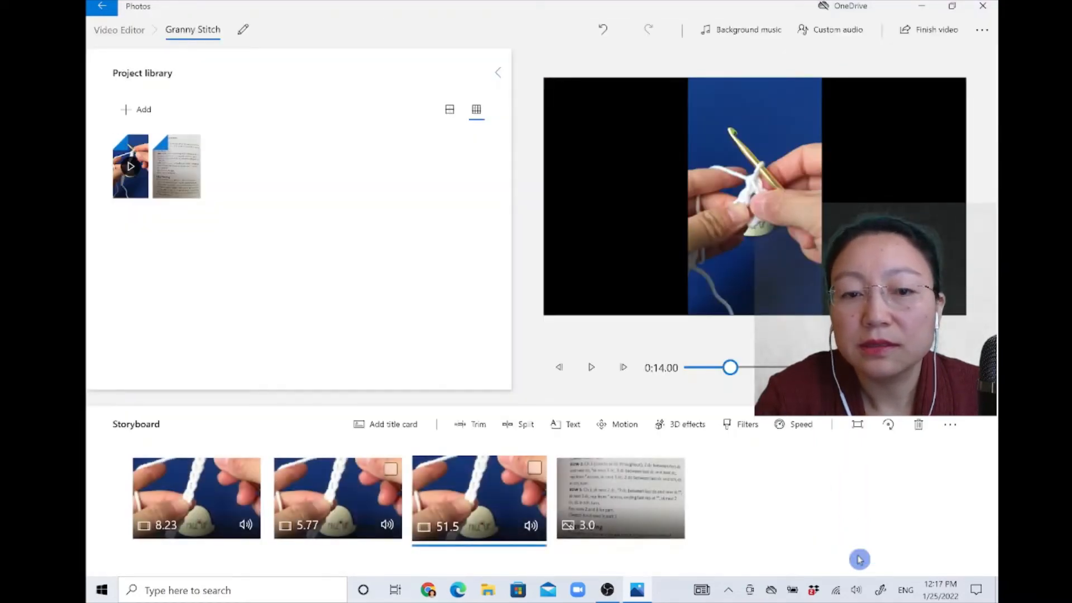
Preview the 5.77-second middle clip, speed it up so it lasts 2.9 seconds and play it again
{"action": "left_click", "coordinate": [332, 509]}
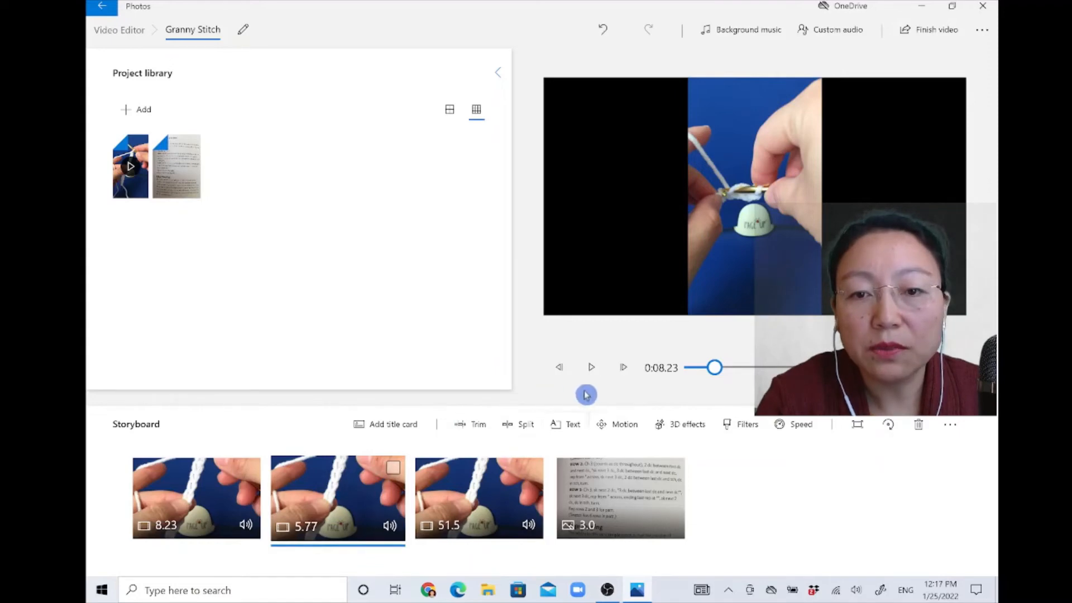
{"action": "left_click", "coordinate": [593, 371]}
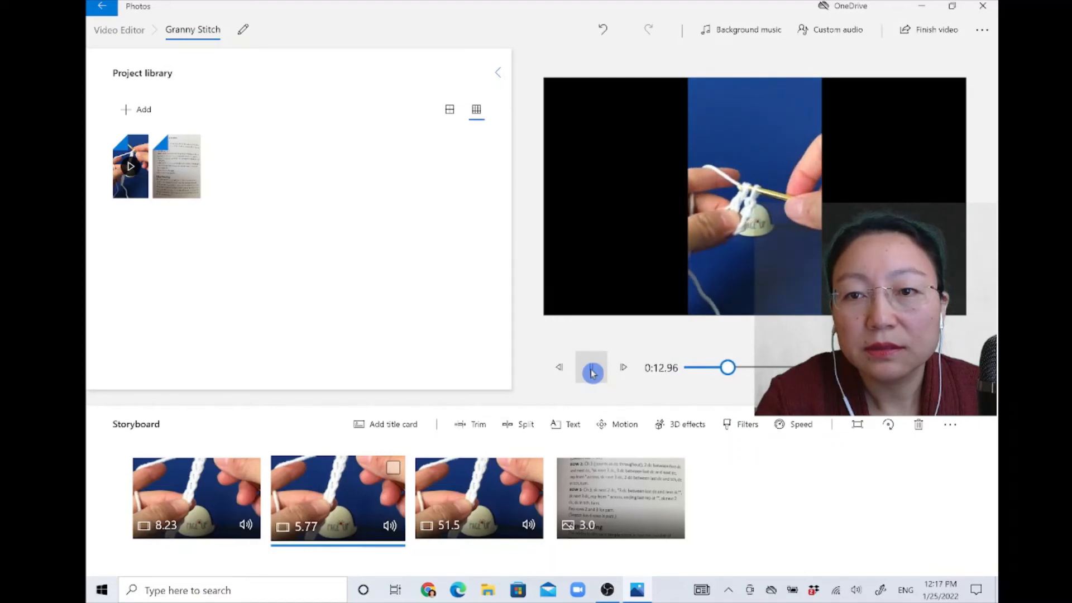
{"action": "left_click", "coordinate": [344, 511]}
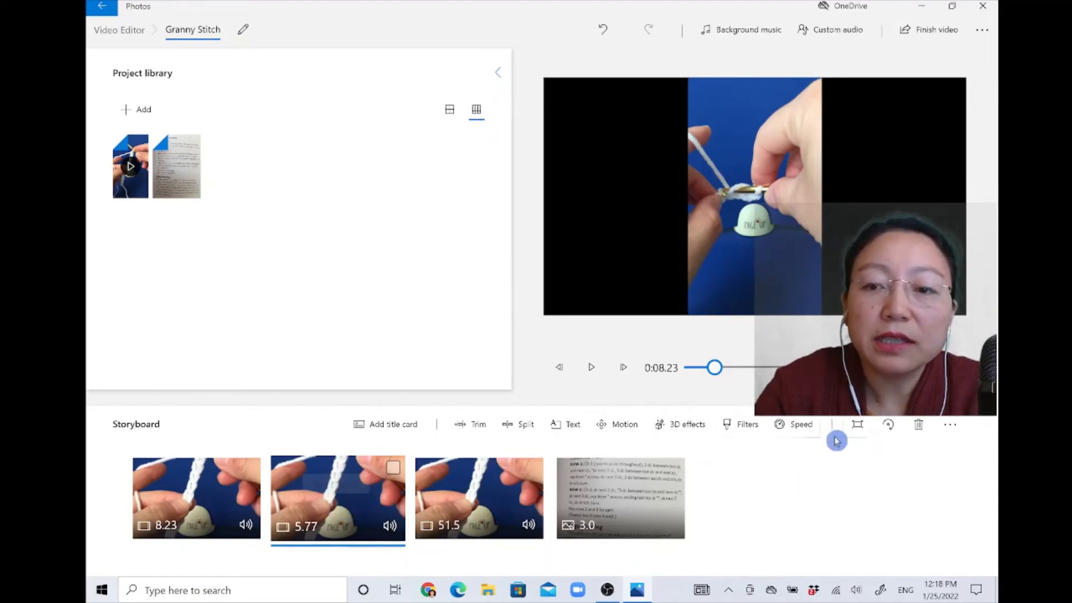
{"action": "left_click", "coordinate": [799, 427]}
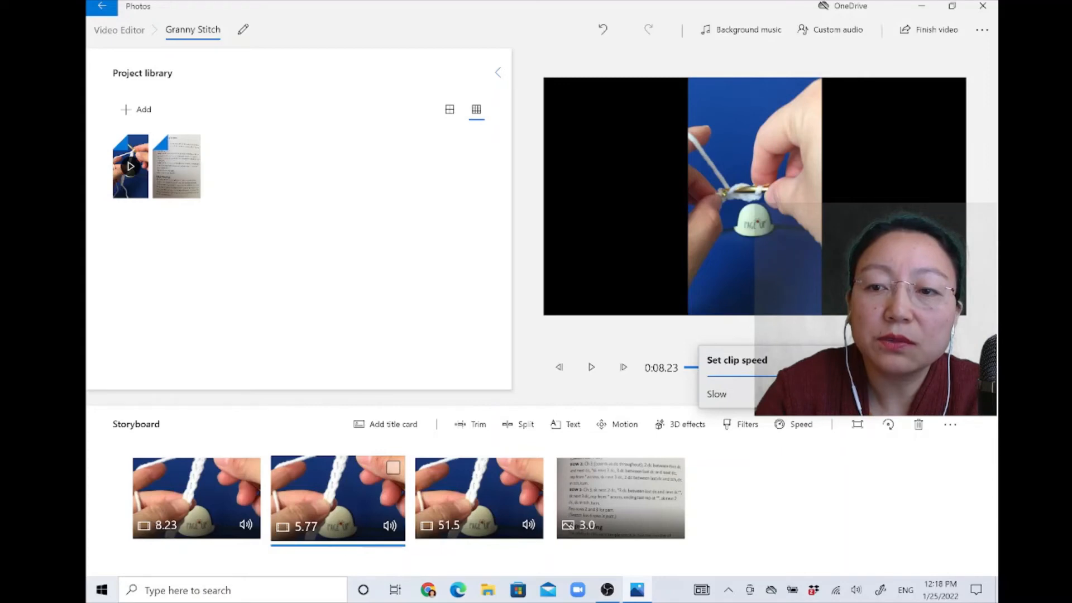
{"action": "left_click", "coordinate": [803, 493]}
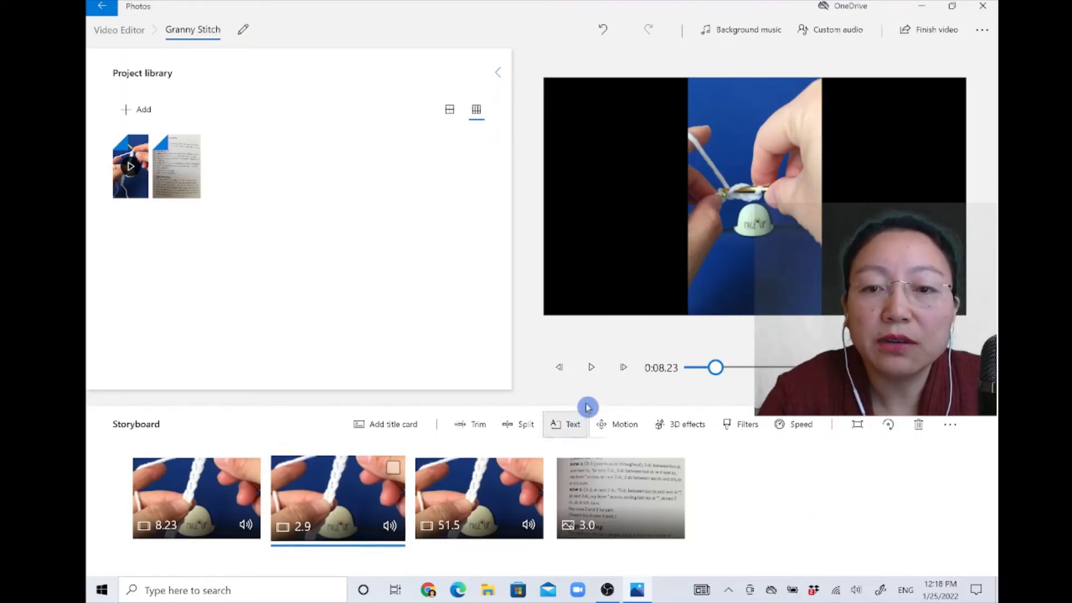
{"action": "left_click", "coordinate": [592, 373]}
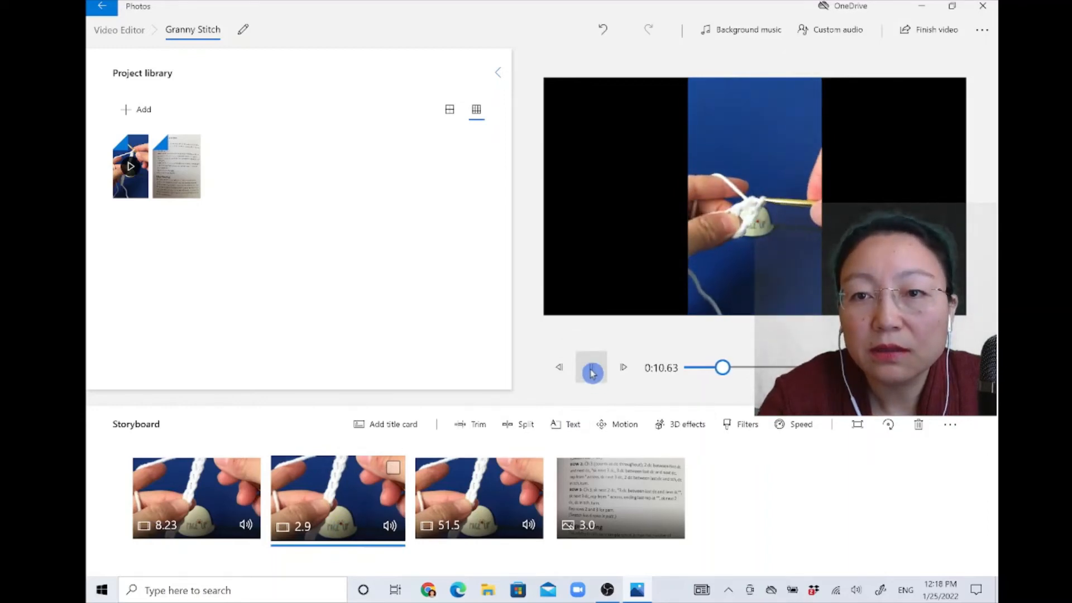
Adjust the middle clip's speed so it lasts 3.87 seconds and play the result
{"action": "left_click", "coordinate": [350, 510]}
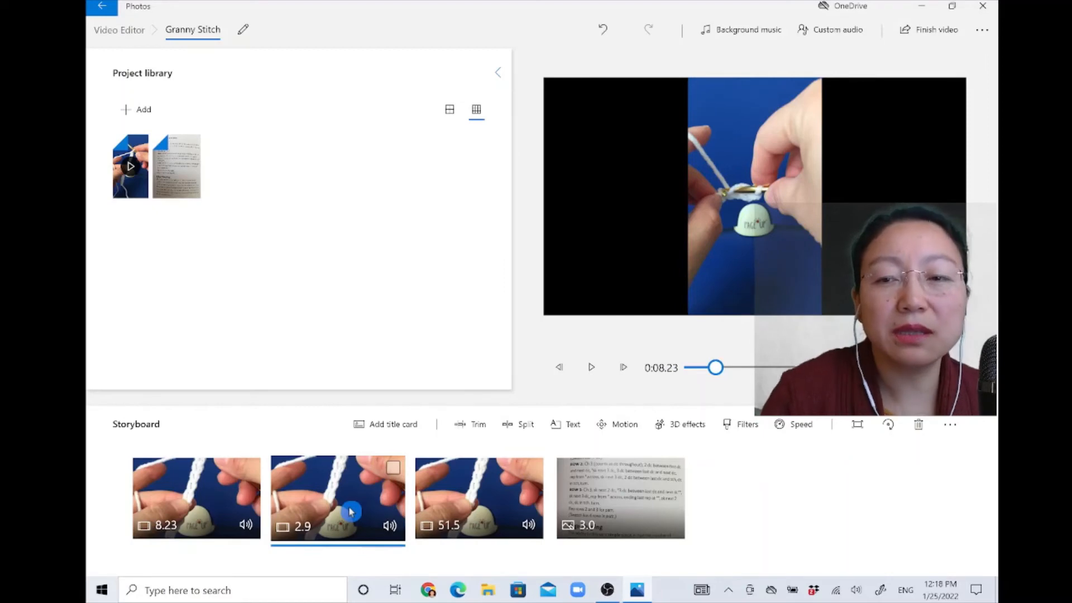
{"action": "left_click", "coordinate": [806, 430]}
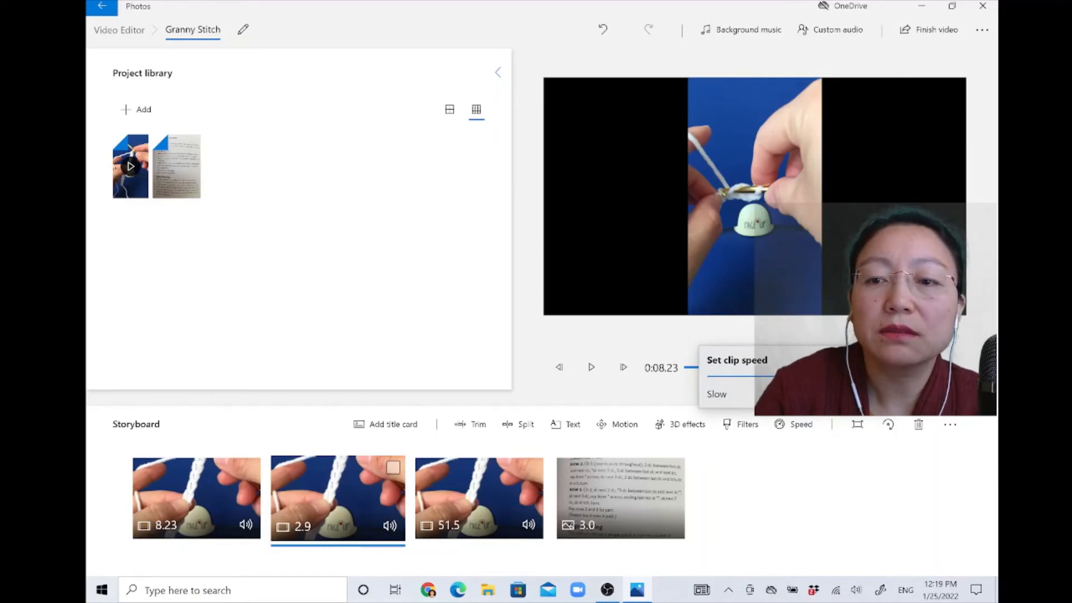
{"action": "left_click", "coordinate": [806, 491]}
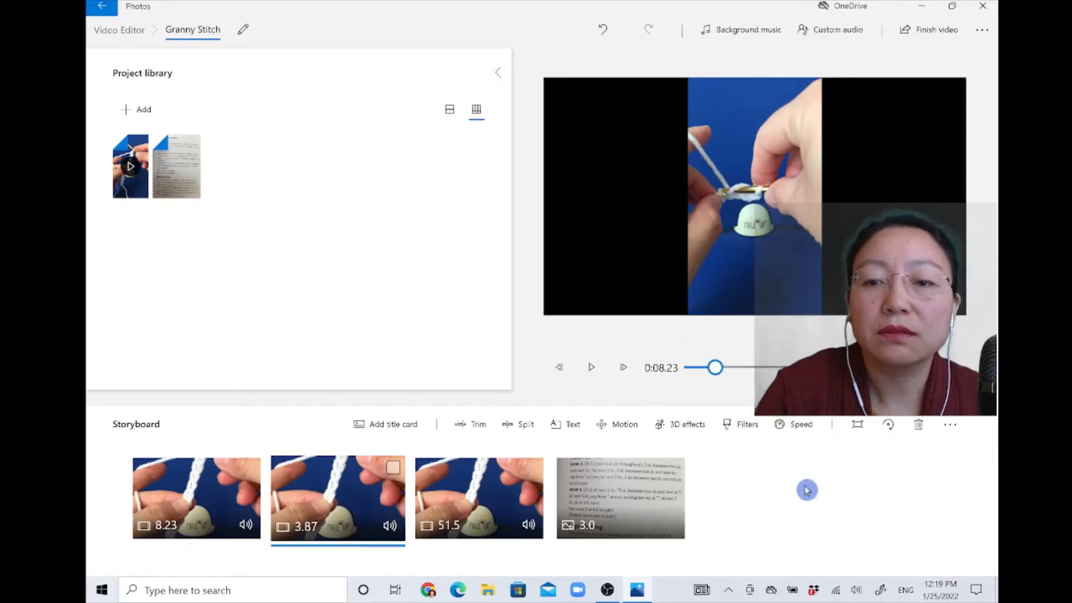
{"action": "left_click", "coordinate": [592, 372]}
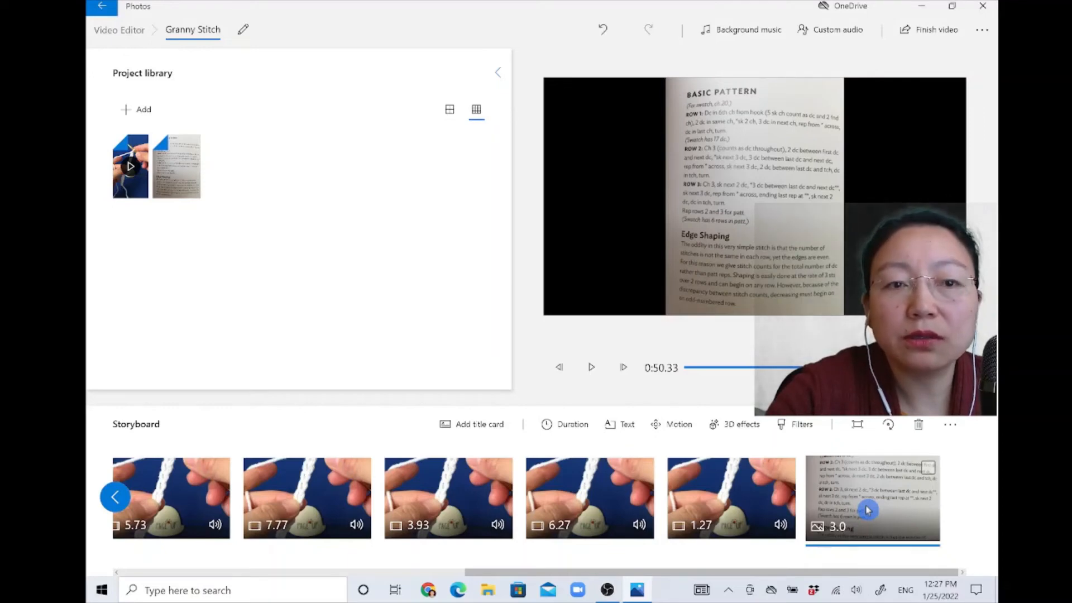
Delete the pattern picture from the end of the storyboard
{"action": "key", "text": "Delete"}
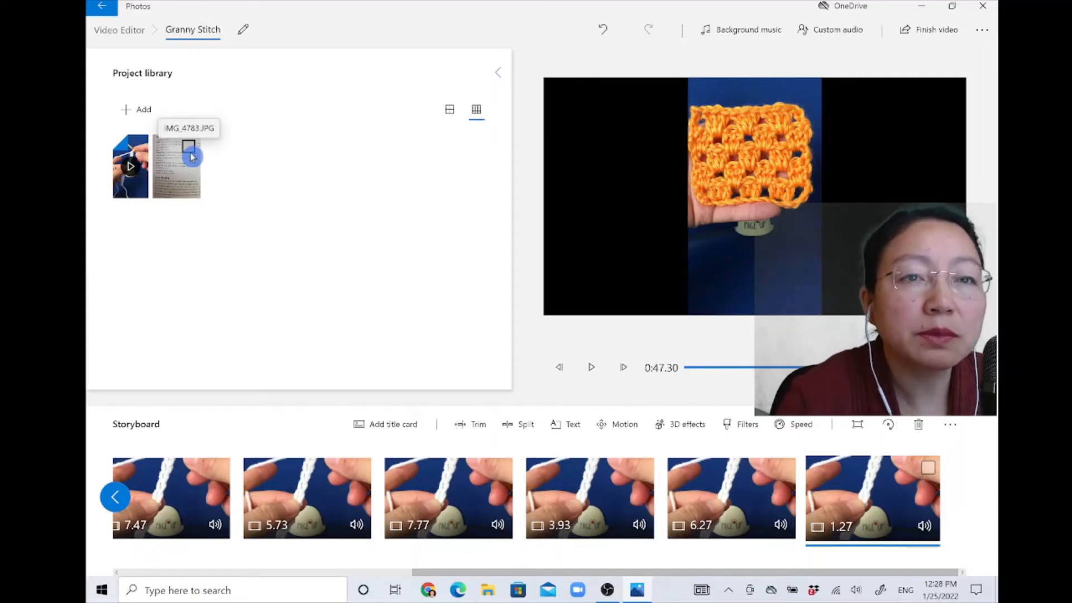
Remove the pattern picture IMG_4783.JPG from the project library
{"action": "left_click", "coordinate": [189, 146]}
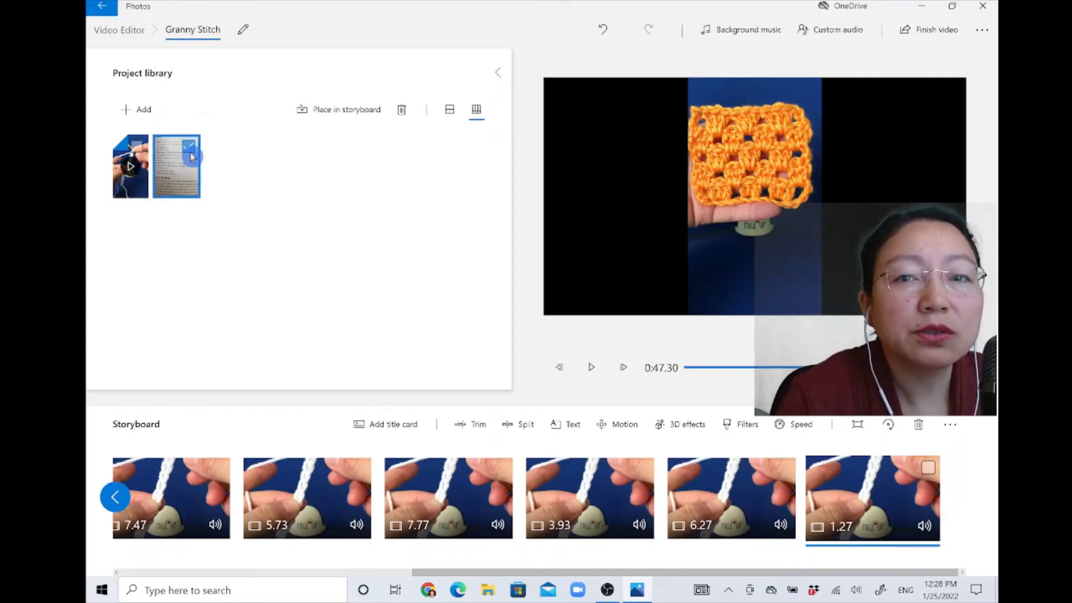
{"action": "left_click", "coordinate": [402, 113]}
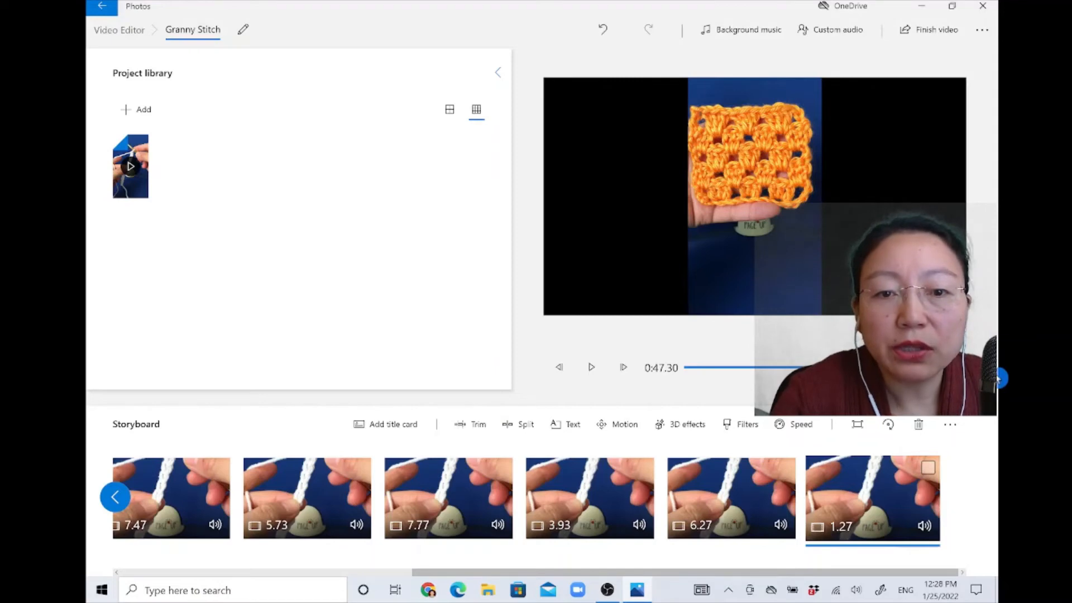
Add a title card, move it to the start of the storyboard and delete it again
{"action": "left_click", "coordinate": [395, 425]}
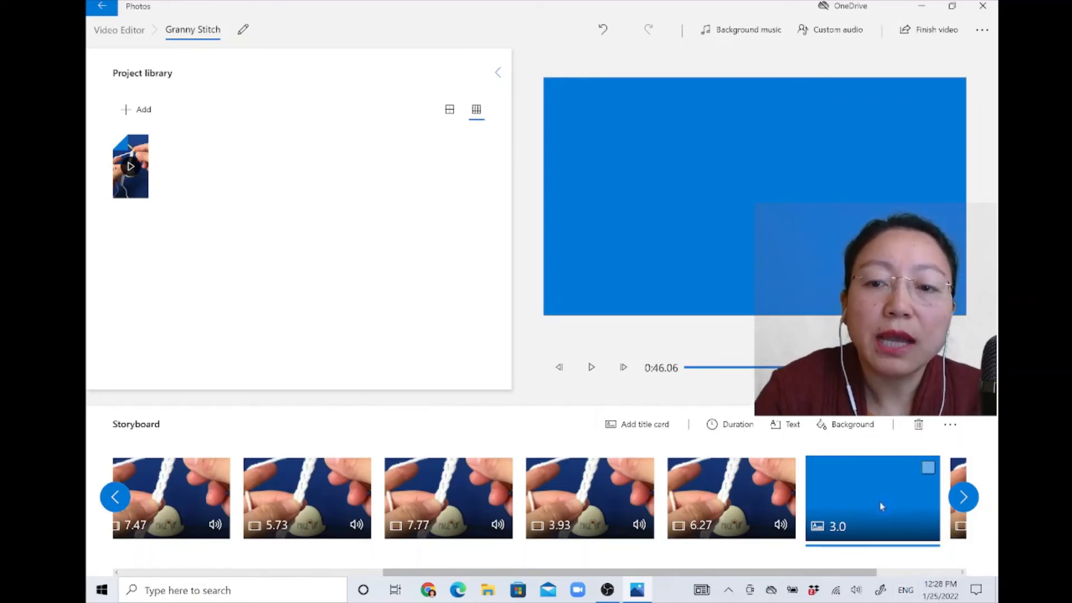
{"action": "left_click_drag", "start_coordinate": [881, 506], "coordinate": [204, 518]}
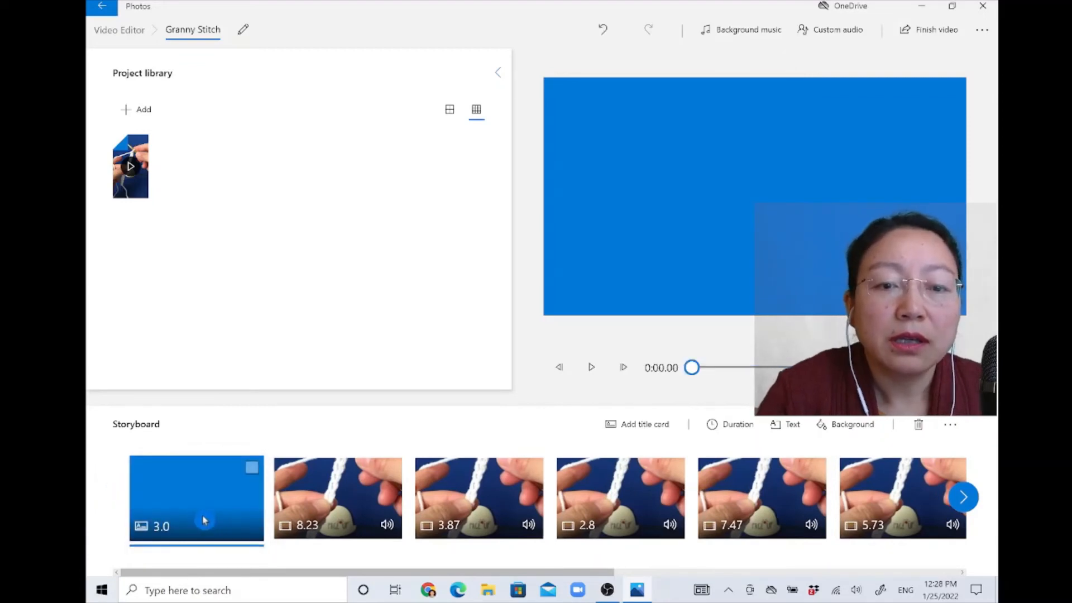
{"action": "key", "text": "Delete"}
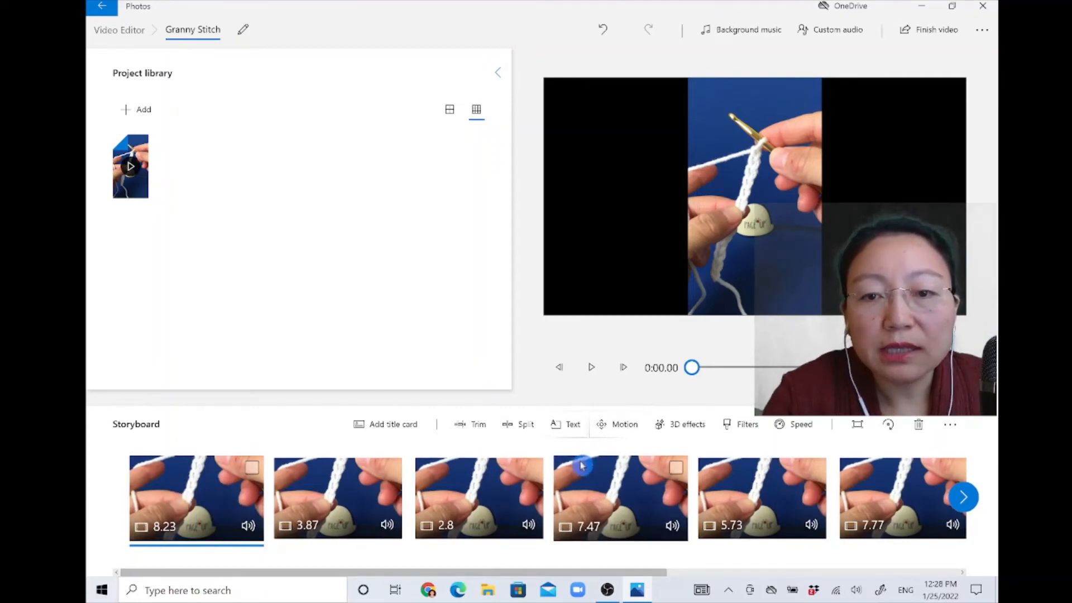
Add the text "Granny Stitch" to the first clip and try Loved and several other animated text styles
{"action": "left_click", "coordinate": [572, 430]}
{"action": "type", "text": "Granny"}
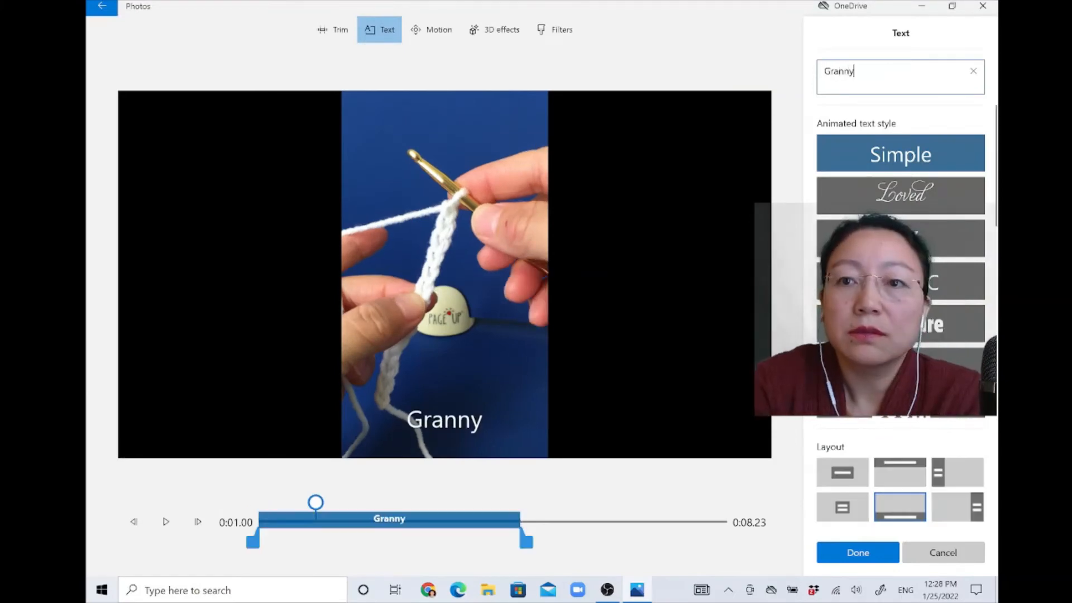
{"action": "type", "text": " Stitch"}
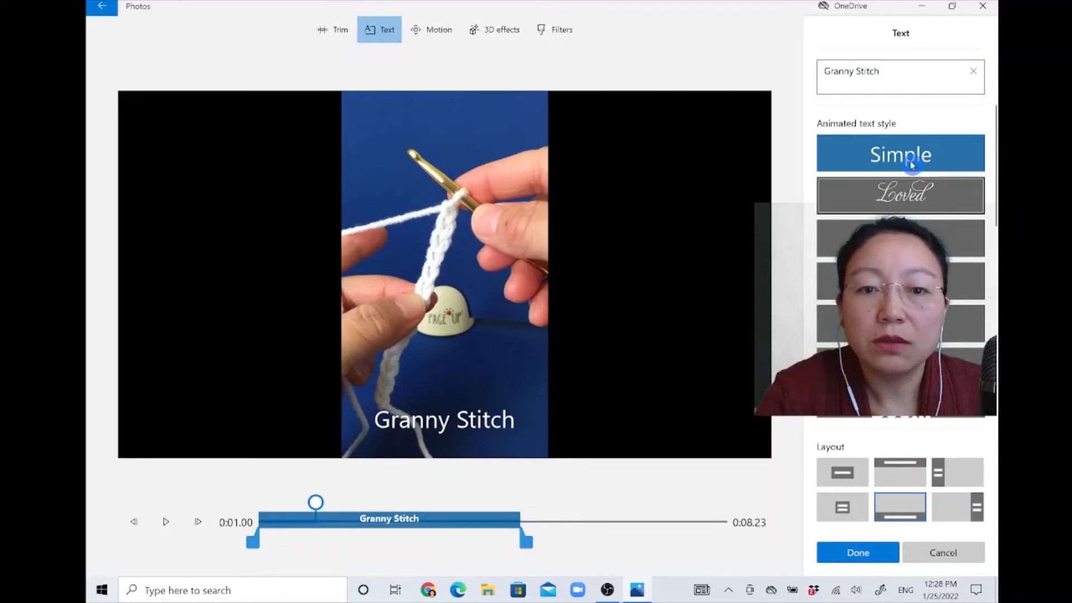
{"action": "left_click", "coordinate": [900, 202]}
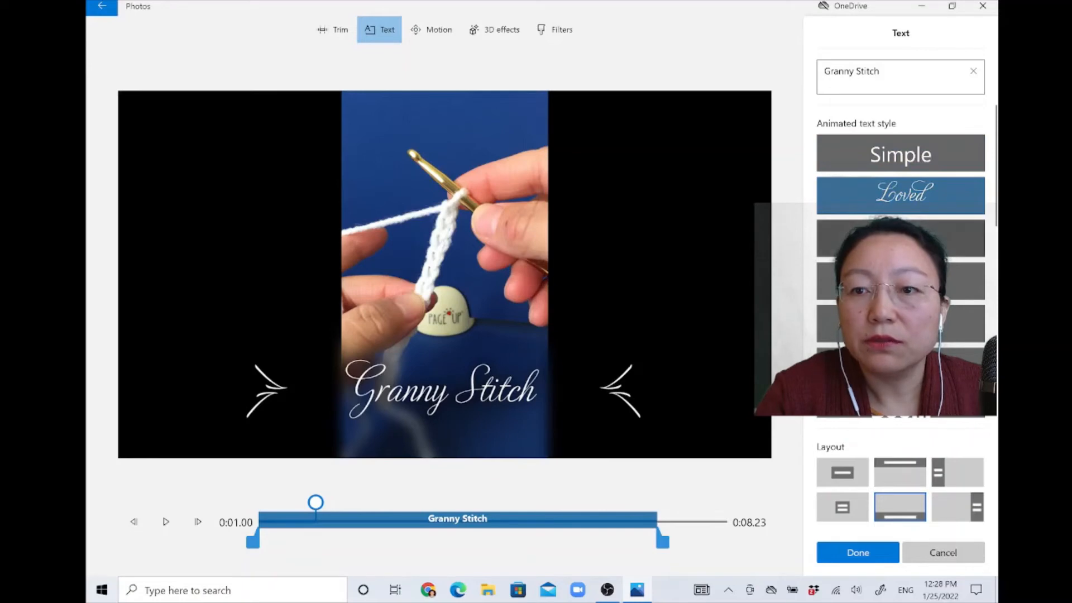
{"action": "left_click", "coordinate": [900, 238]}
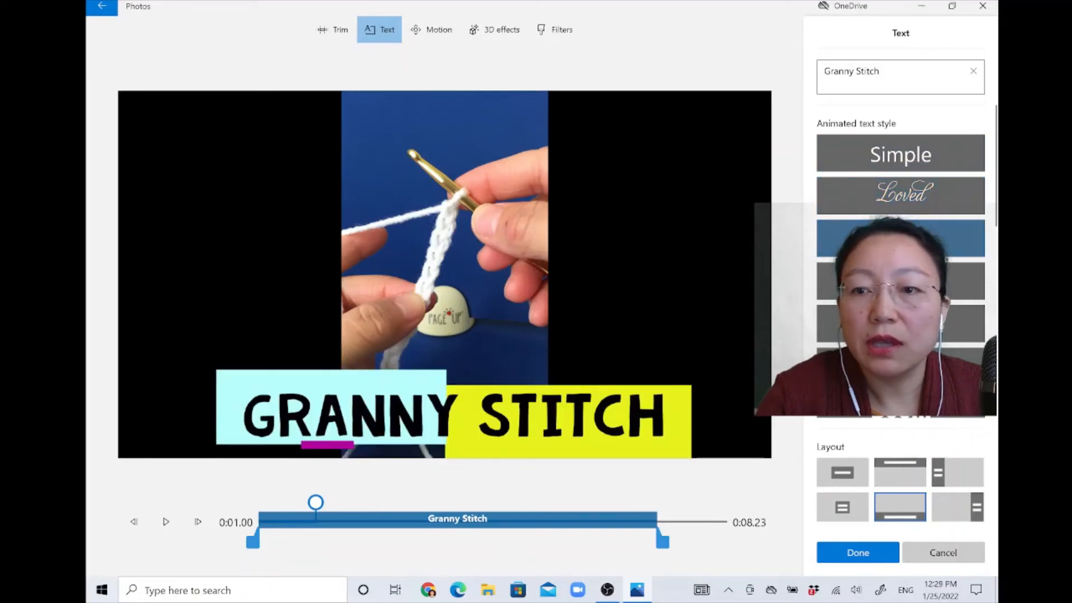
{"action": "left_click", "coordinate": [900, 324]}
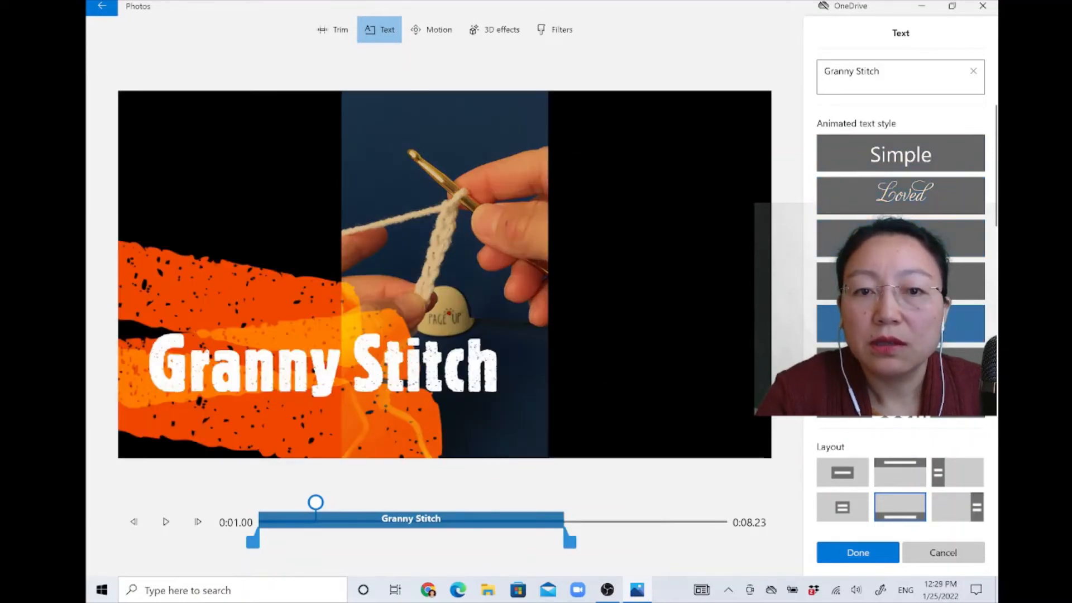
{"action": "left_click", "coordinate": [900, 366]}
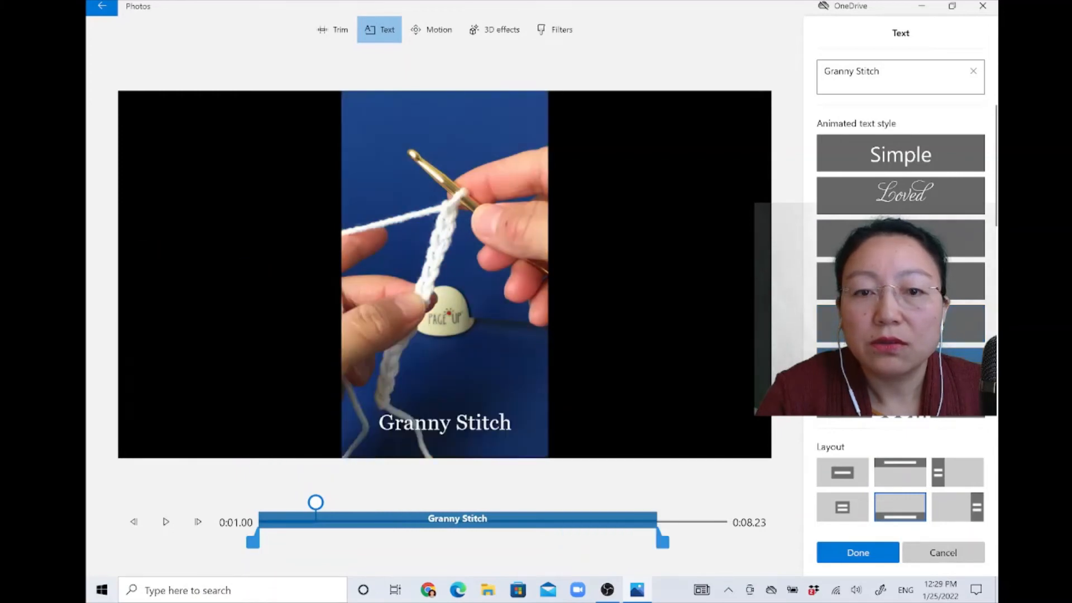
Try the Title 1, Title 2, Right and Left layouts for the "Granny Stitch" text, and discard the text changes
{"action": "left_click", "coordinate": [853, 479]}
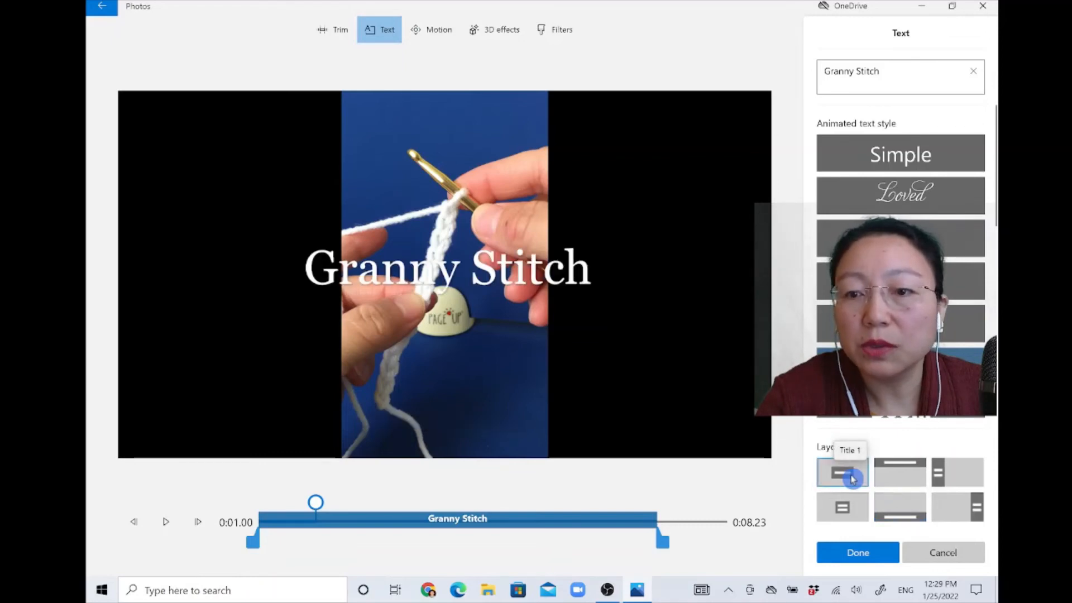
{"action": "left_click", "coordinate": [843, 512]}
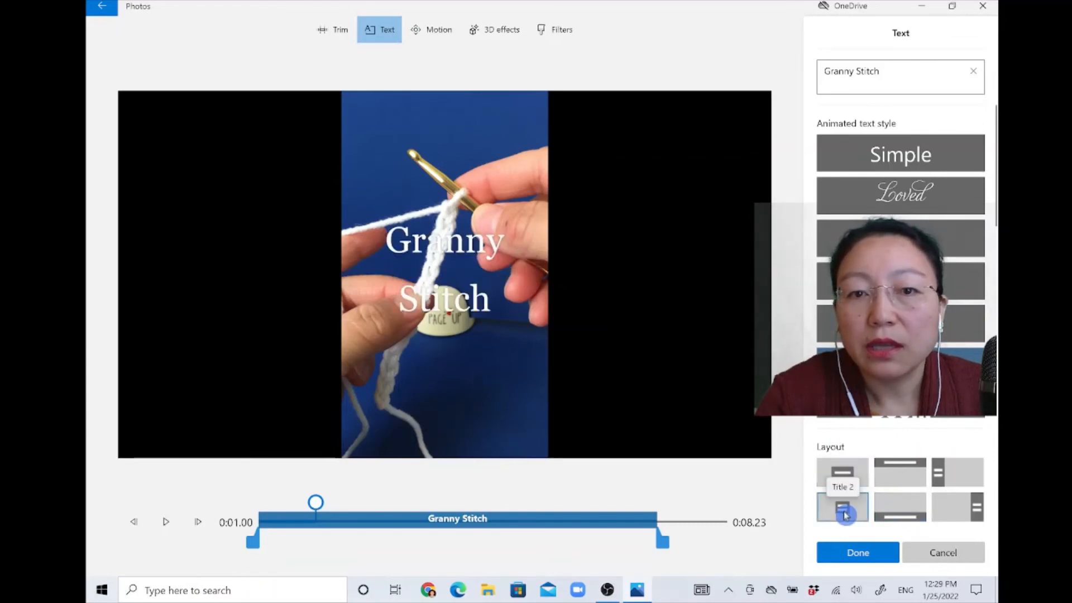
{"action": "left_click", "coordinate": [966, 512]}
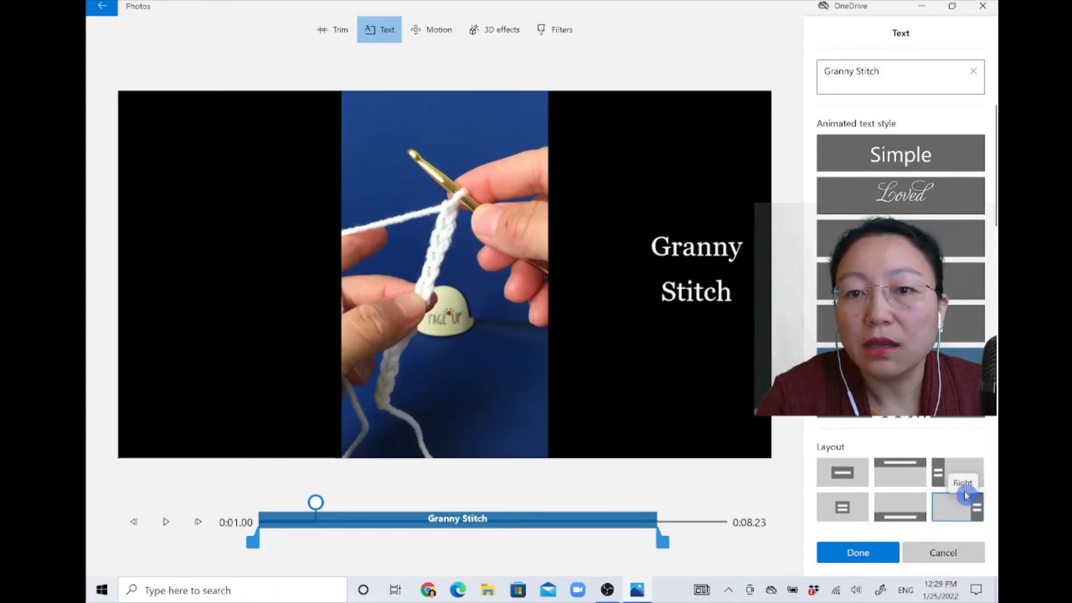
{"action": "left_click", "coordinate": [962, 473]}
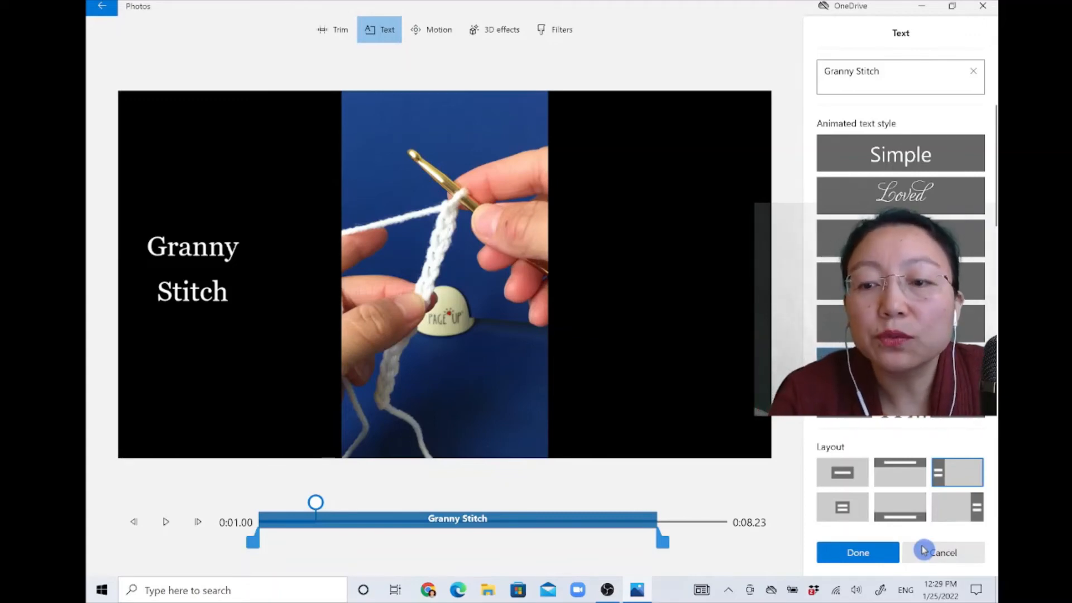
{"action": "left_click", "coordinate": [946, 560]}
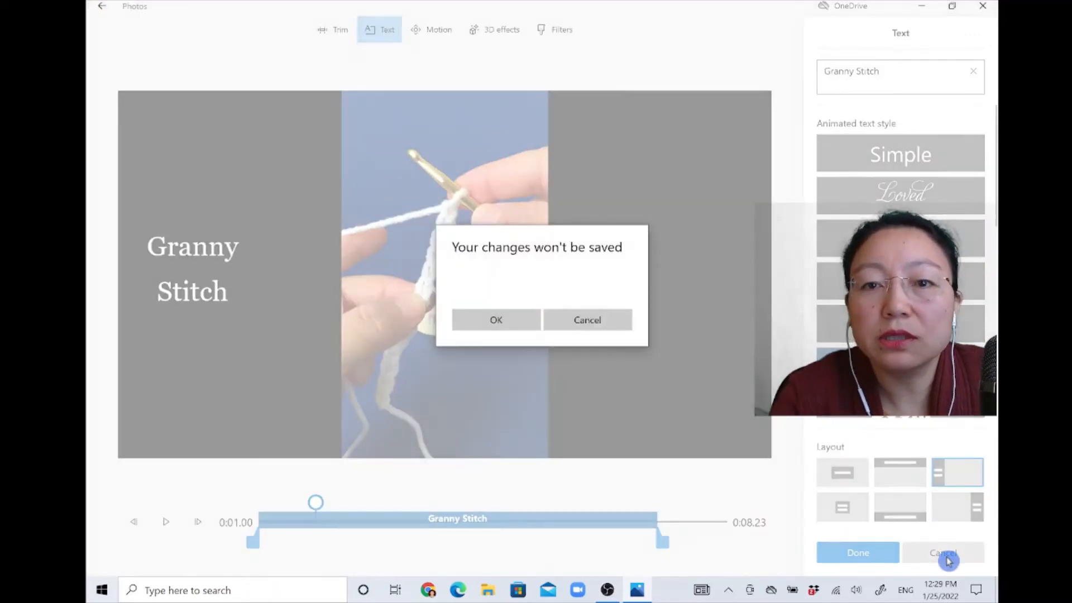
{"action": "left_click", "coordinate": [495, 322]}
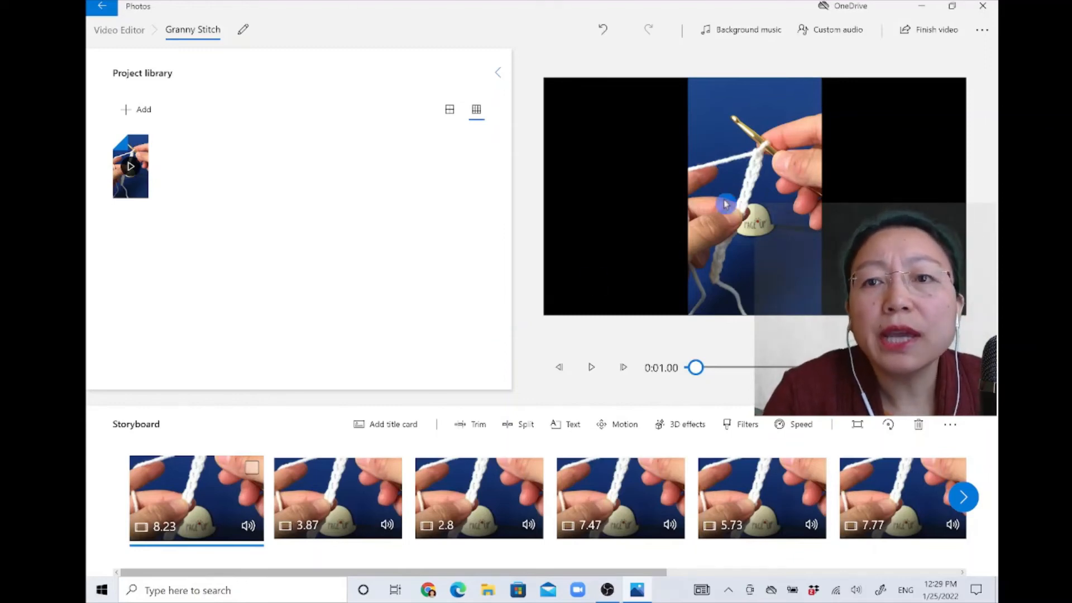
Examine the background music tracks and the custom audio option, leaving both without adding any sound
{"action": "left_click", "coordinate": [753, 37]}
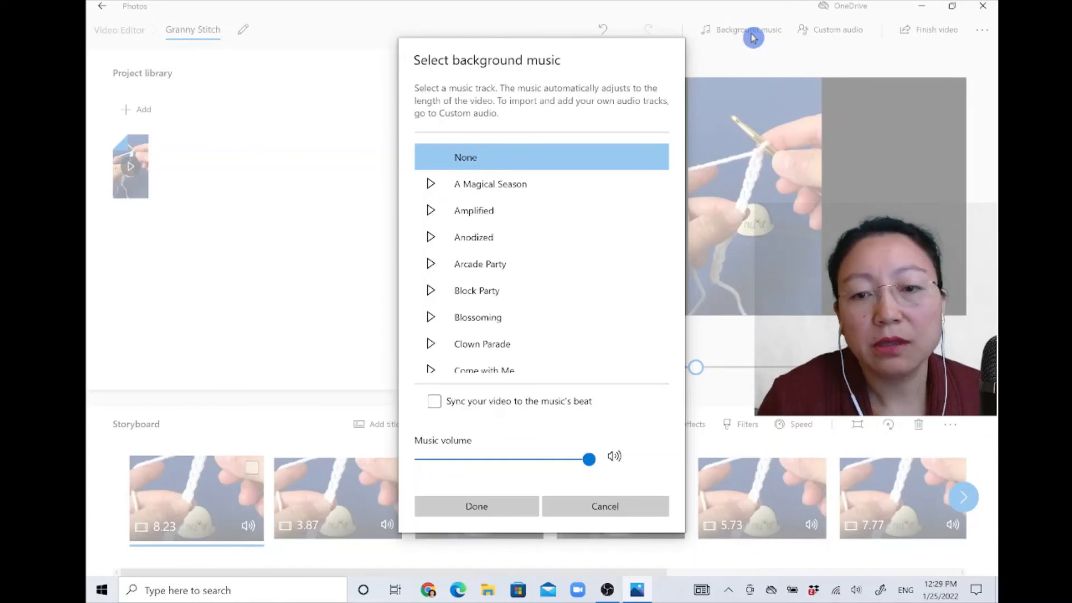
{"action": "left_click", "coordinate": [608, 508]}
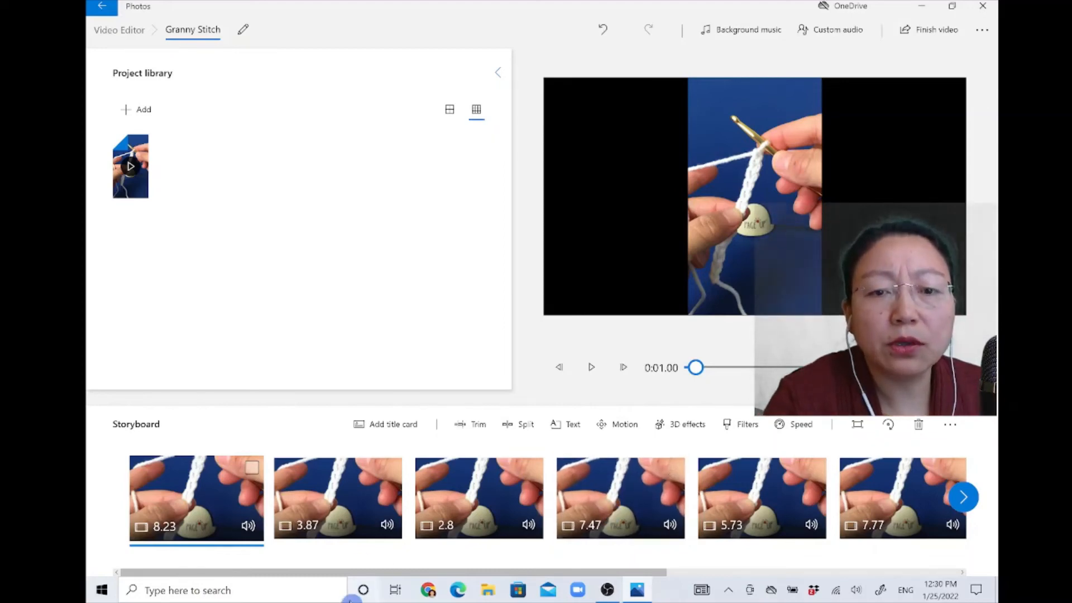
{"action": "left_click", "coordinate": [375, 509]}
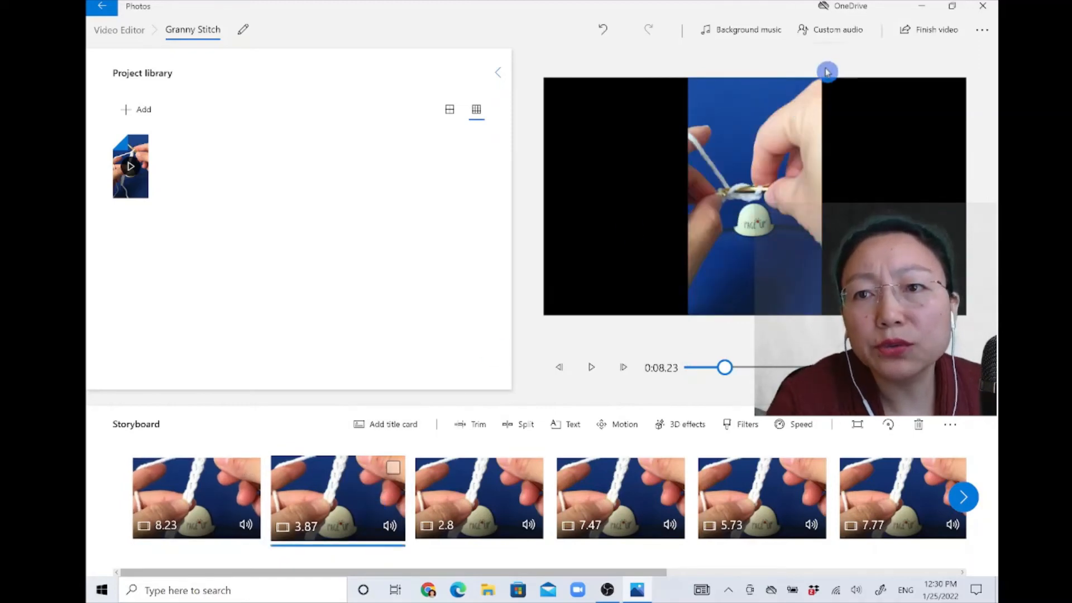
{"action": "left_click", "coordinate": [845, 37]}
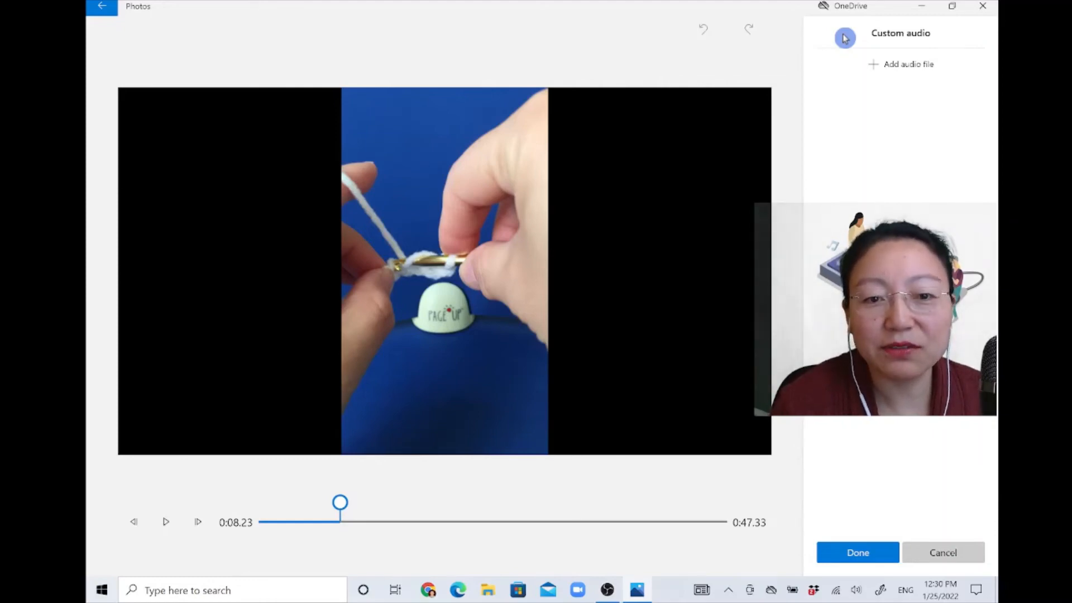
{"action": "left_click", "coordinate": [957, 547]}
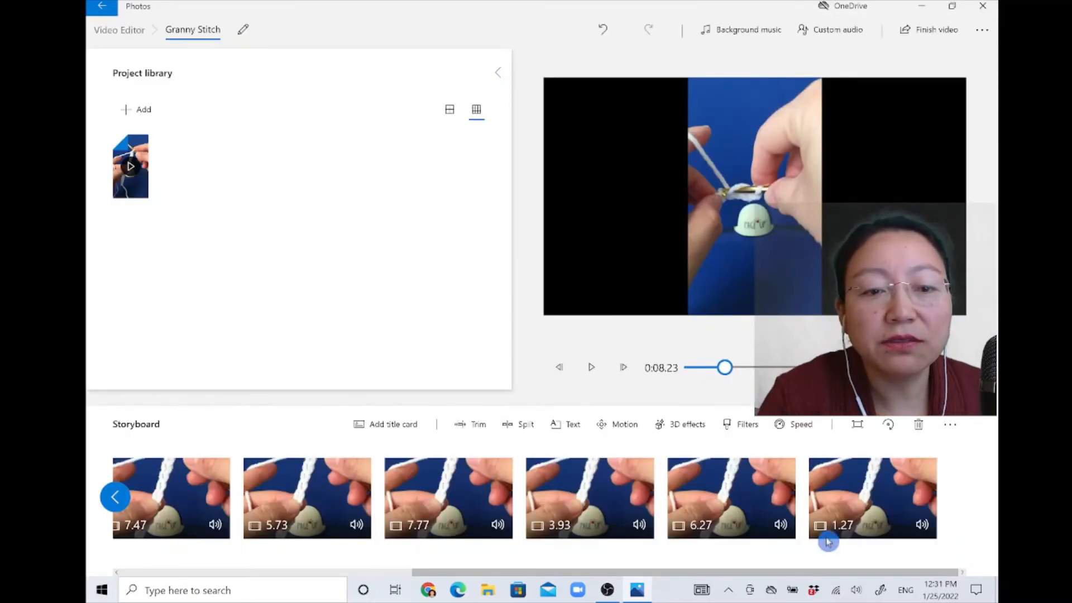
Export the finished video at High 1080p quality as Granny Stitch in the Pictures folder and play the exported file
{"action": "left_click_drag", "start_coordinate": [863, 572], "coordinate": [572, 575]}
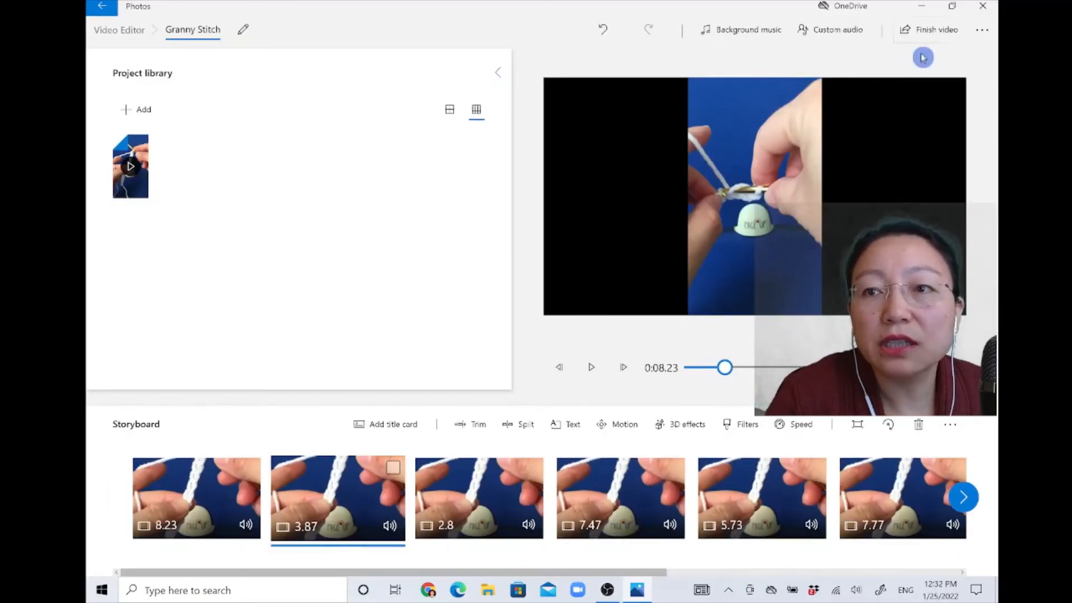
{"action": "left_click", "coordinate": [934, 37]}
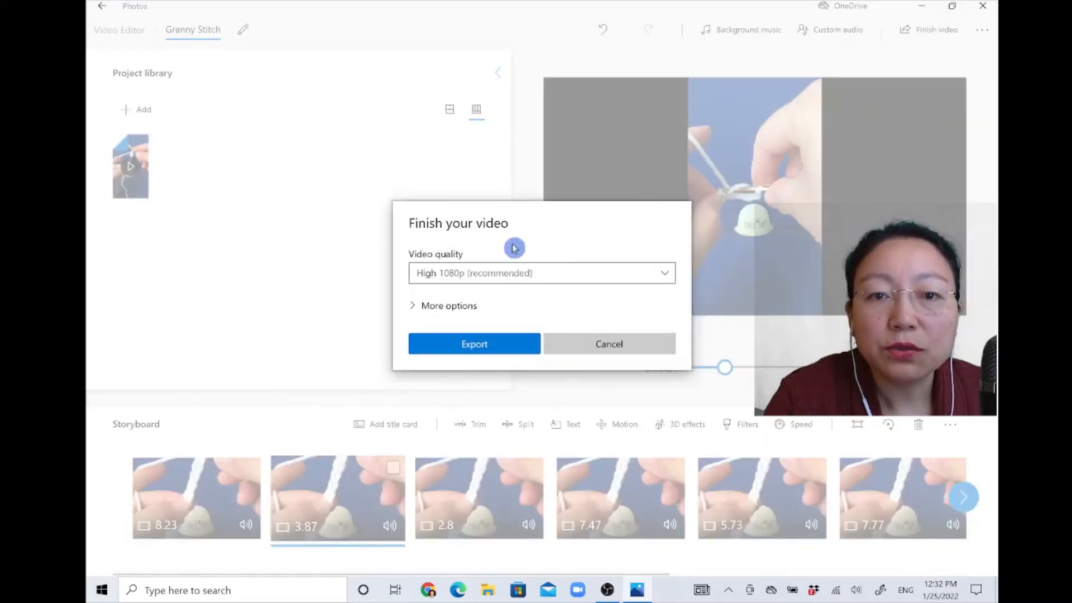
{"action": "left_click", "coordinate": [671, 280]}
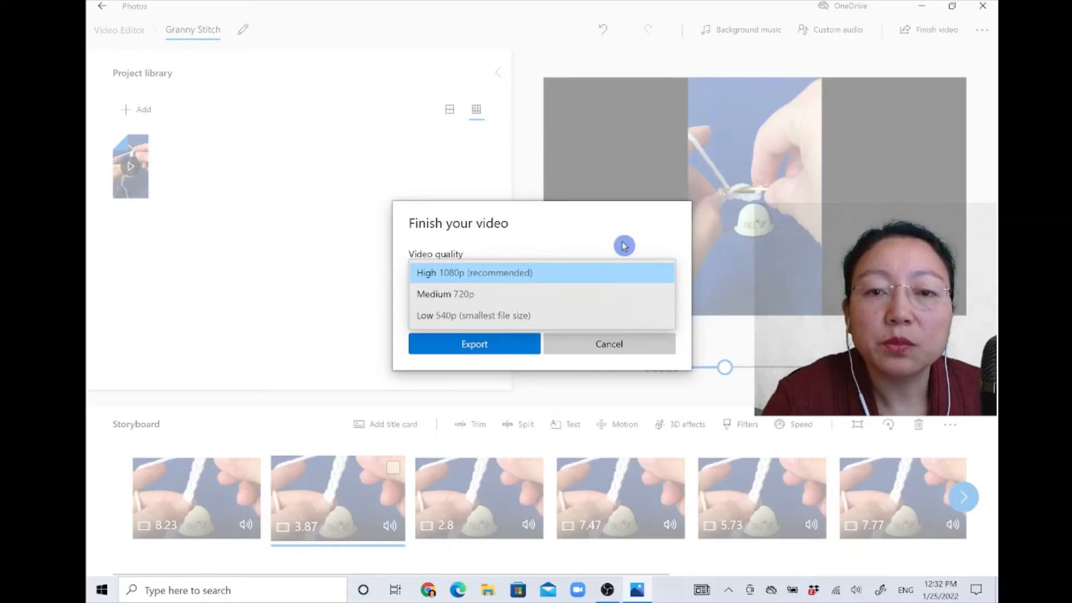
{"action": "left_click", "coordinate": [594, 276]}
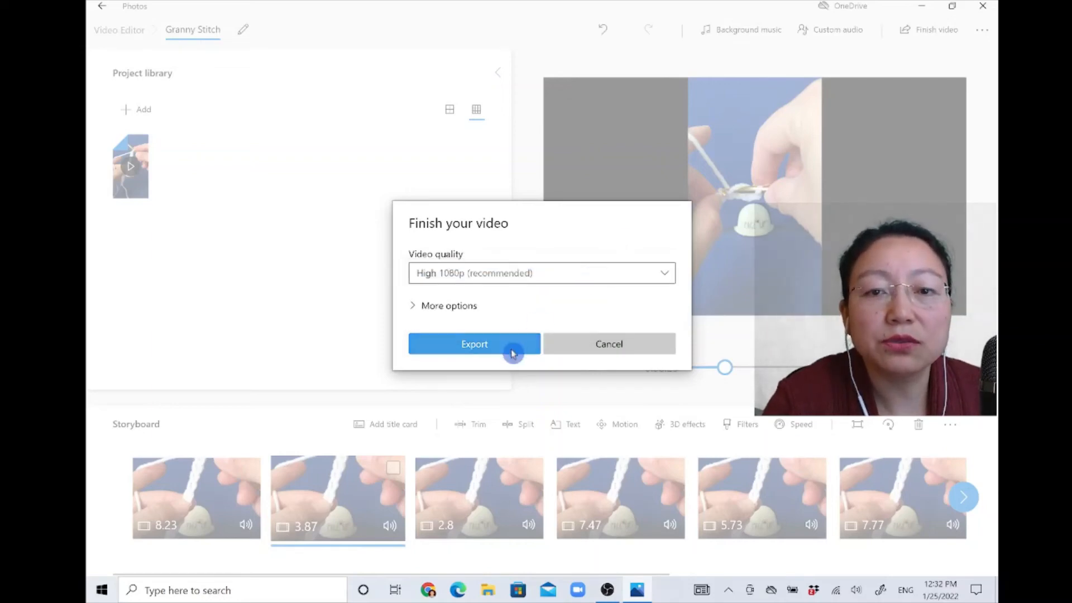
{"action": "left_click", "coordinate": [507, 354]}
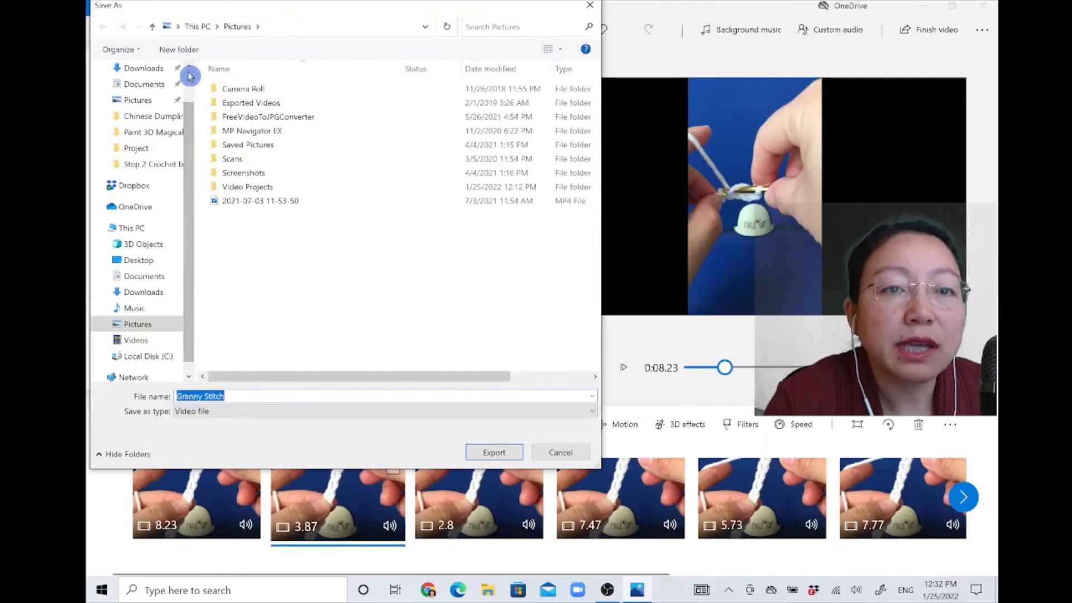
{"action": "left_click", "coordinate": [495, 454]}
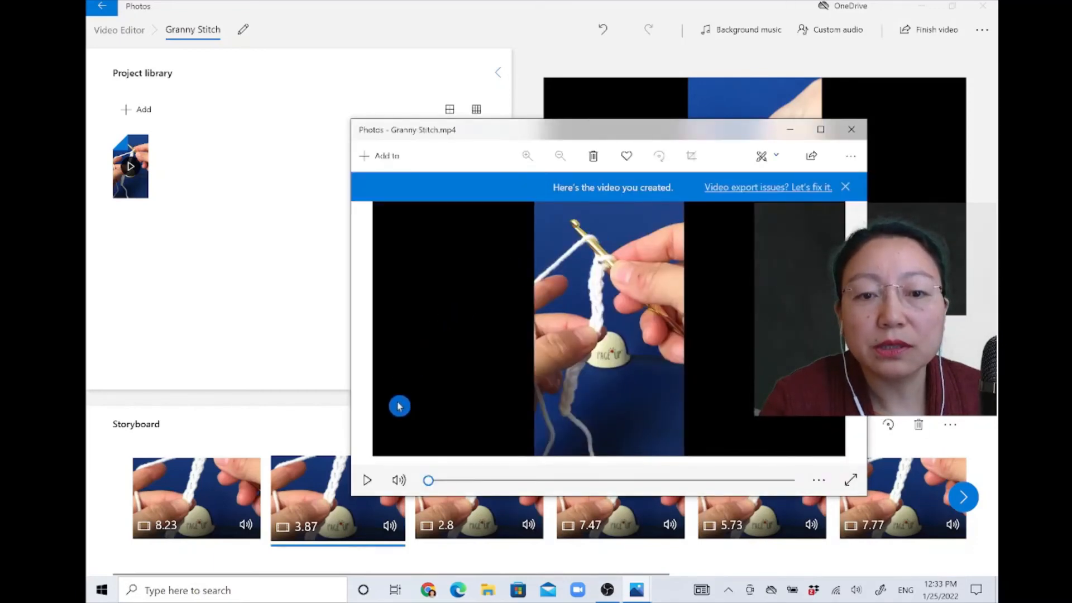
{"action": "left_click", "coordinate": [367, 481]}
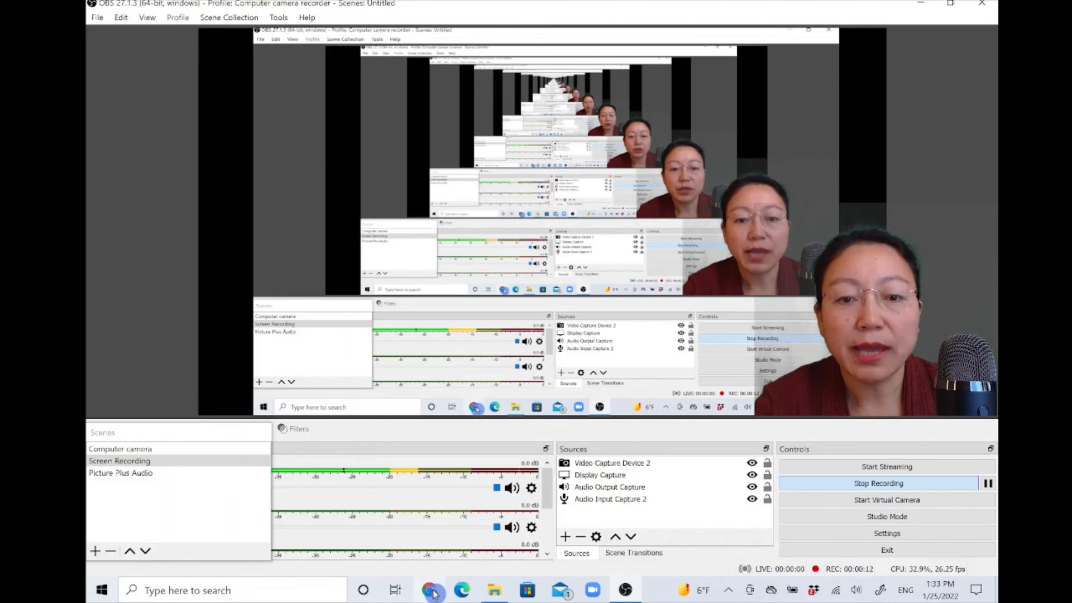
Switch to Chrome, search Google for "free video to jpg converter" and open the DVDVideoSoft product page
{"action": "left_click", "coordinate": [434, 592]}
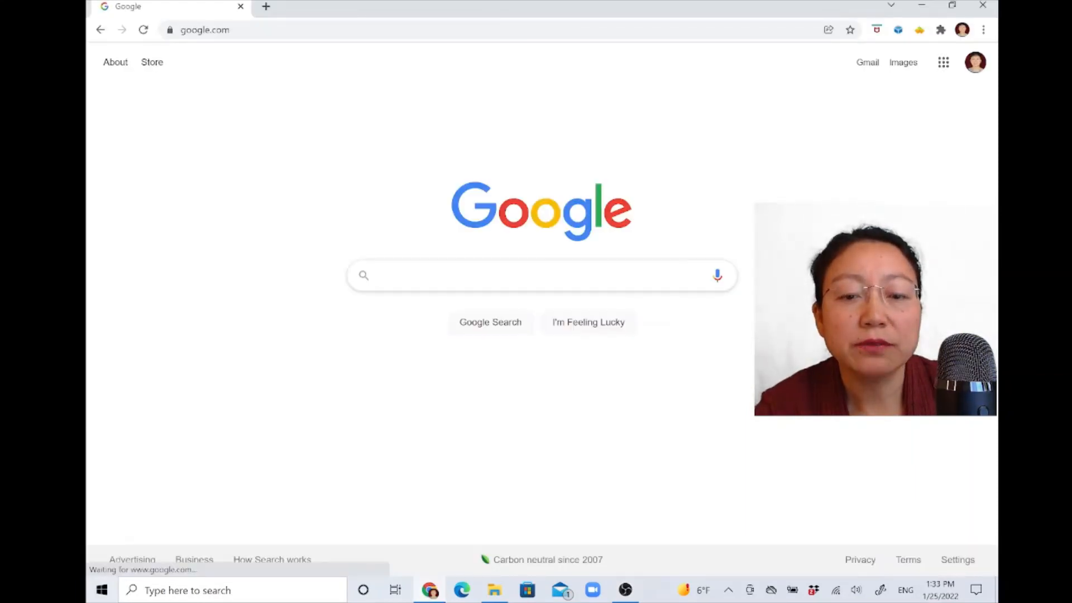
{"action": "type", "text": "free video "}
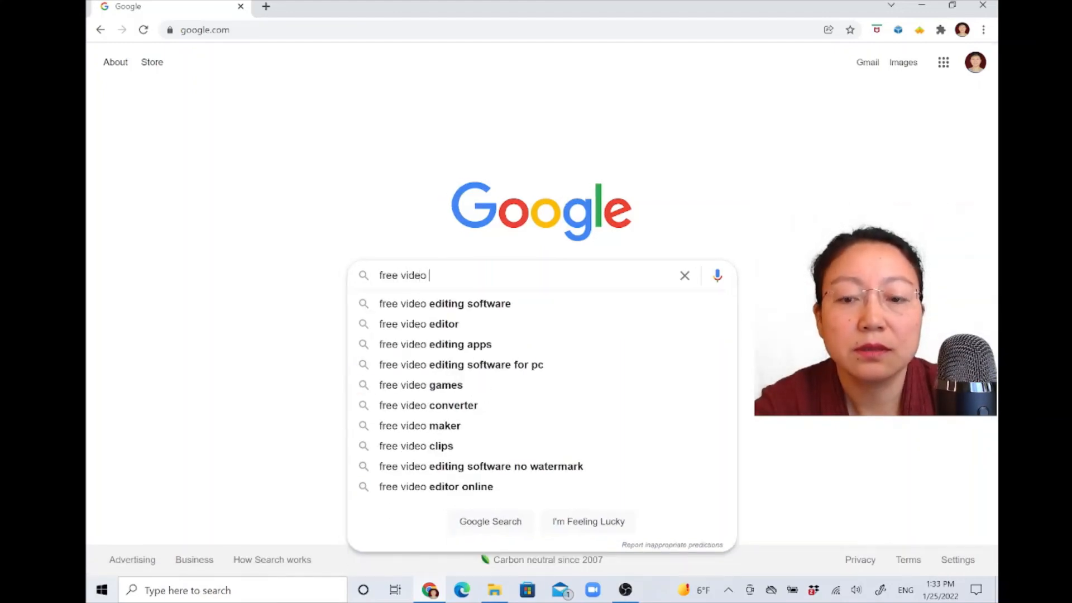
{"action": "type", "text": "to jpg"}
{"action": "left_click", "coordinate": [454, 306]}
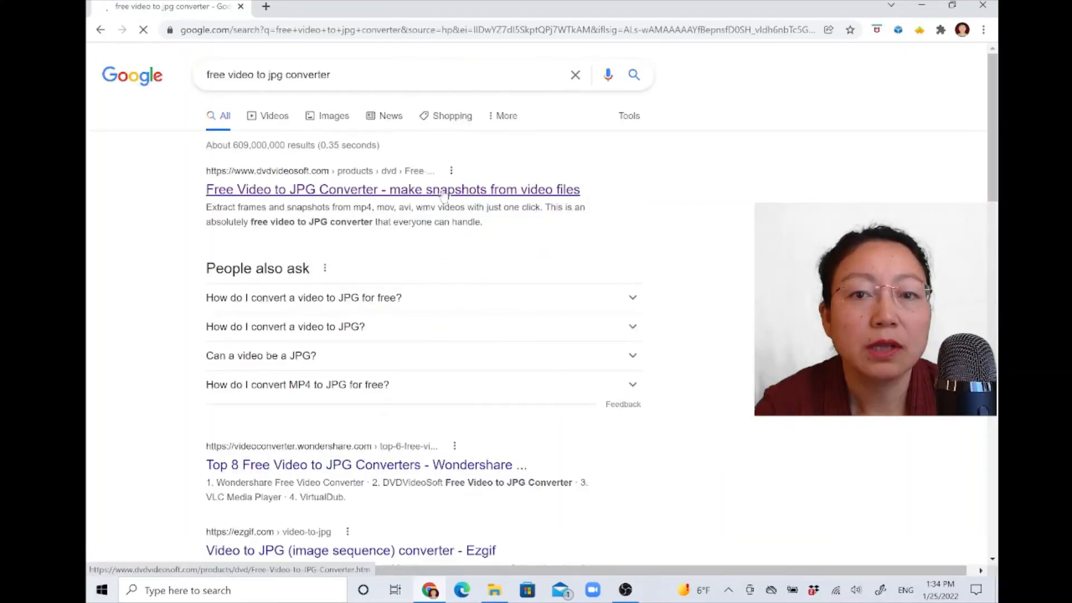
{"action": "left_click", "coordinate": [444, 193]}
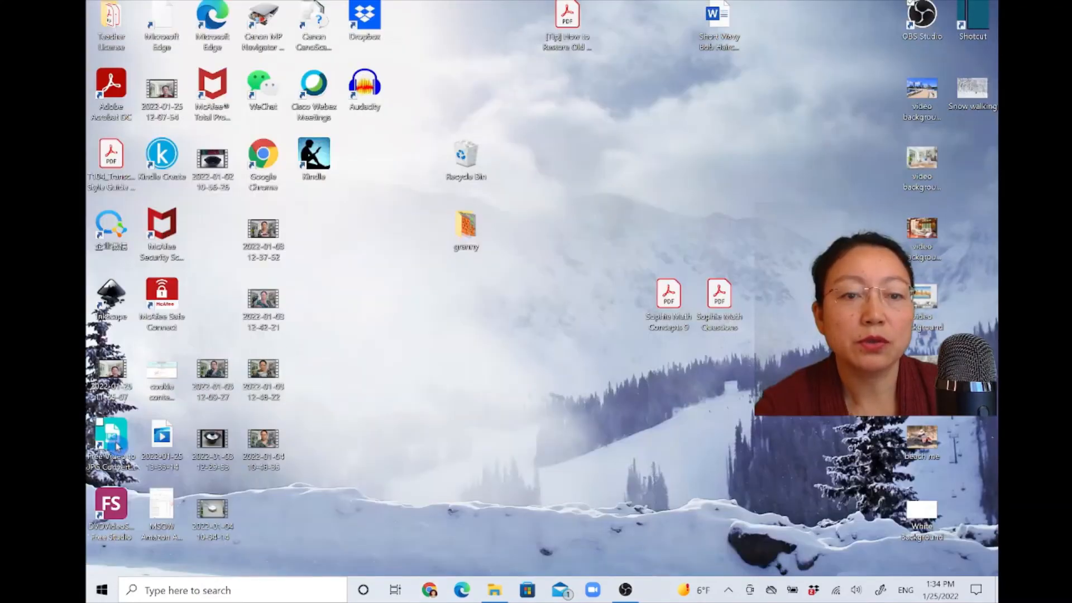
Launch Free Video to JPG Converter and add granny stitch.mp4 from the granny folder on the Desktop
{"action": "double_click", "coordinate": [111, 438]}
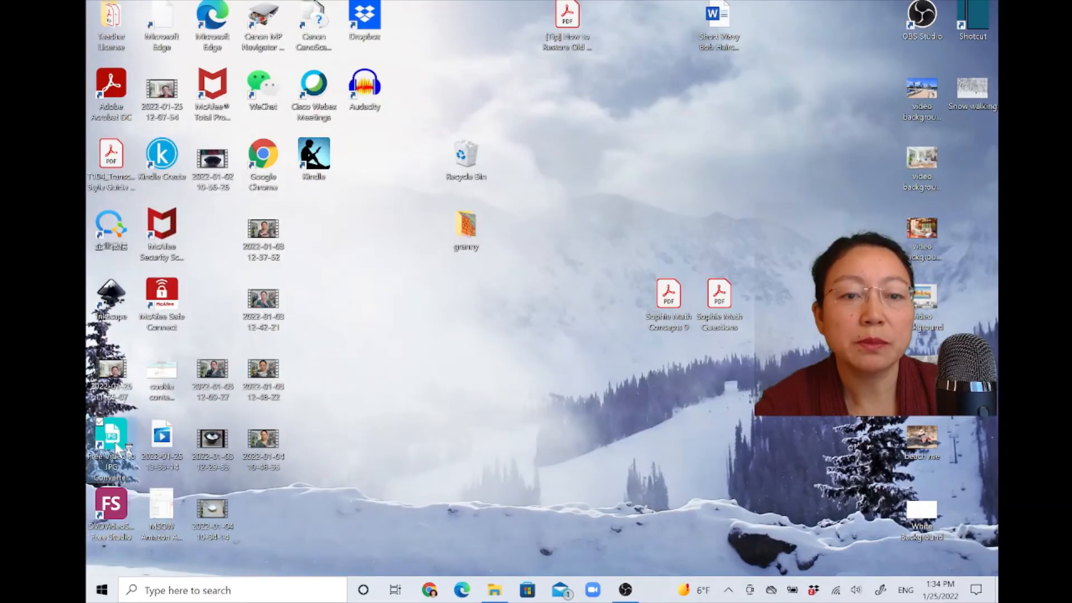
{"action": "left_click", "coordinate": [355, 289]}
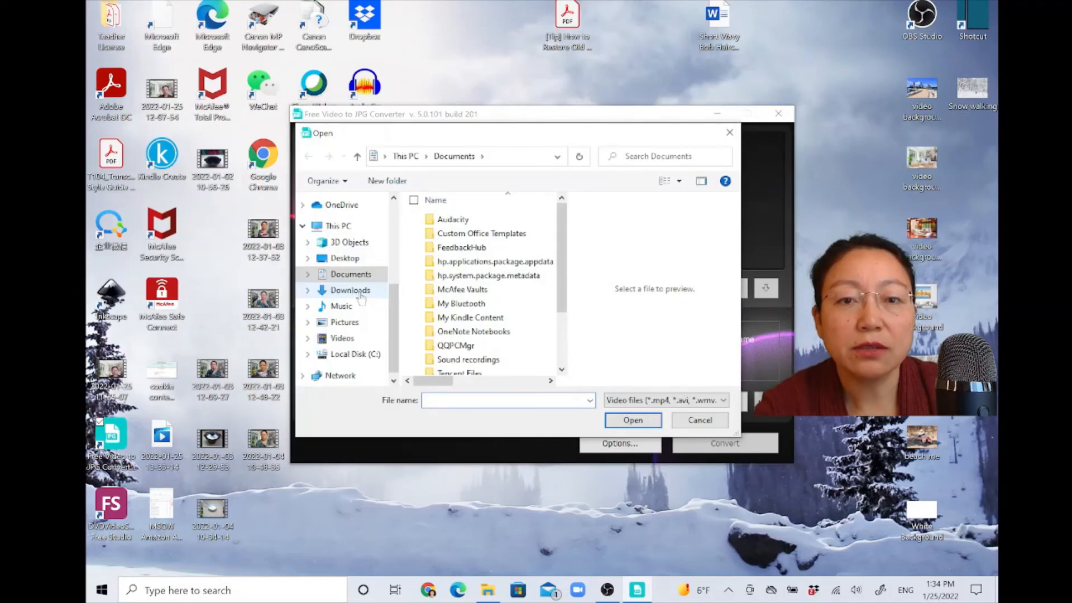
{"action": "left_click", "coordinate": [354, 258]}
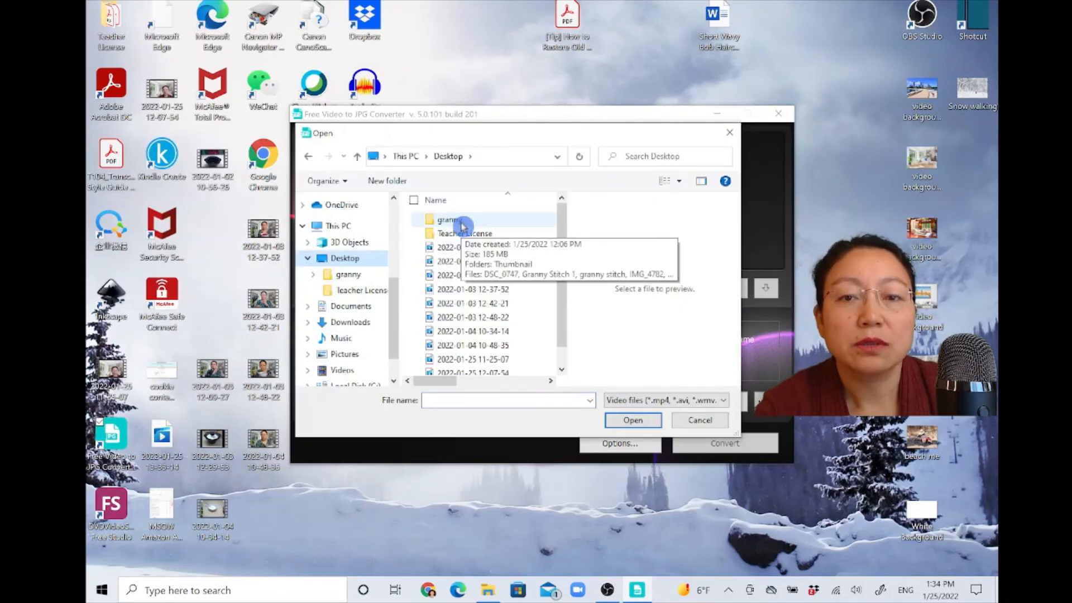
{"action": "double_click", "coordinate": [447, 220]}
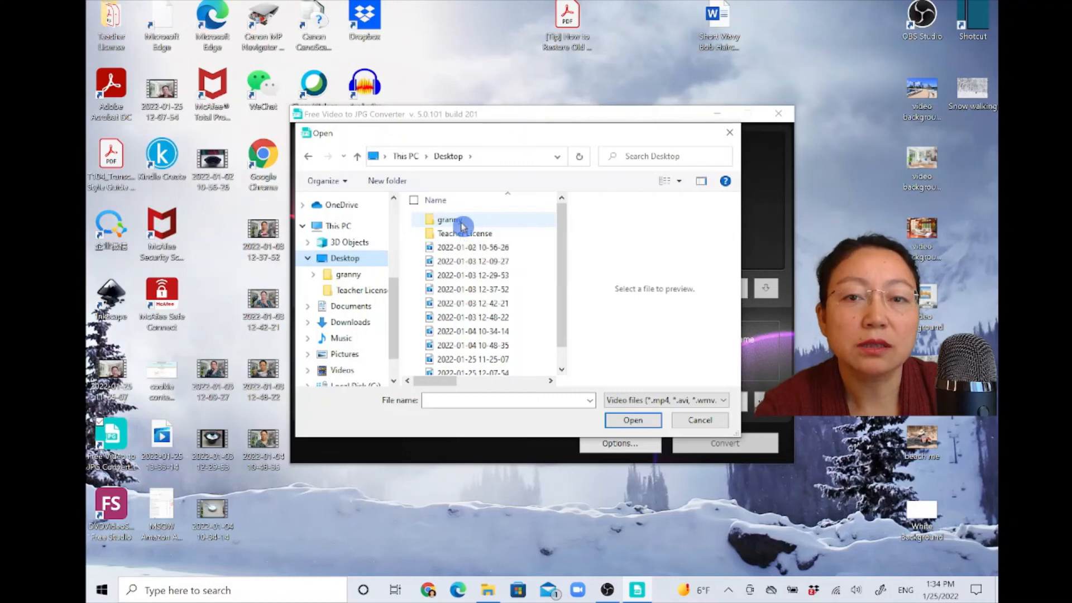
{"action": "left_click", "coordinate": [446, 309]}
{"action": "left_click", "coordinate": [629, 426]}
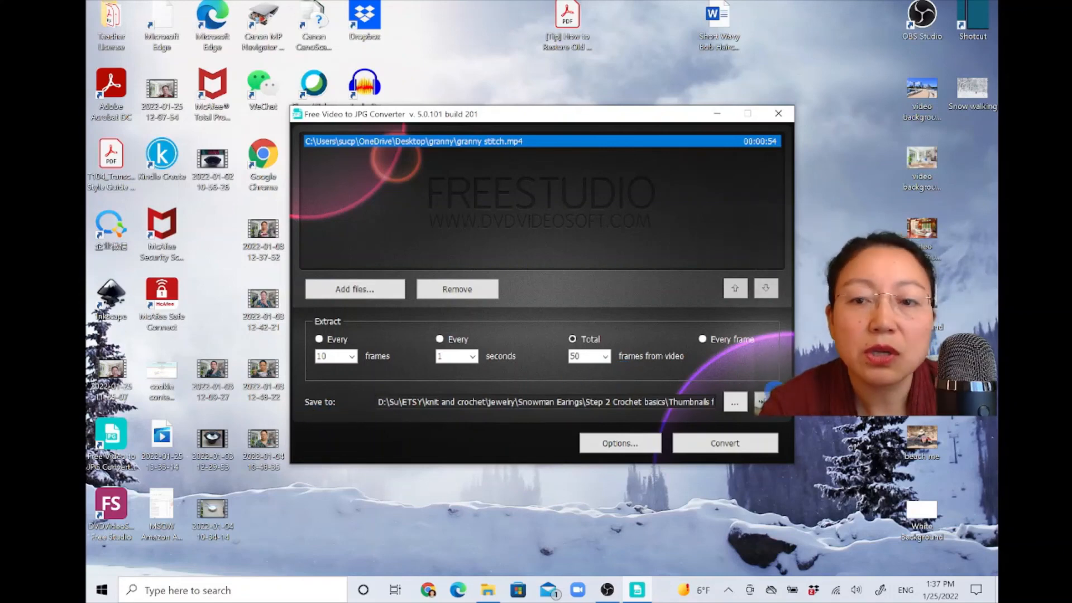
Set the folder for saving the extracted pictures to the Thumbnail folder inside granny
{"action": "left_click", "coordinate": [735, 405]}
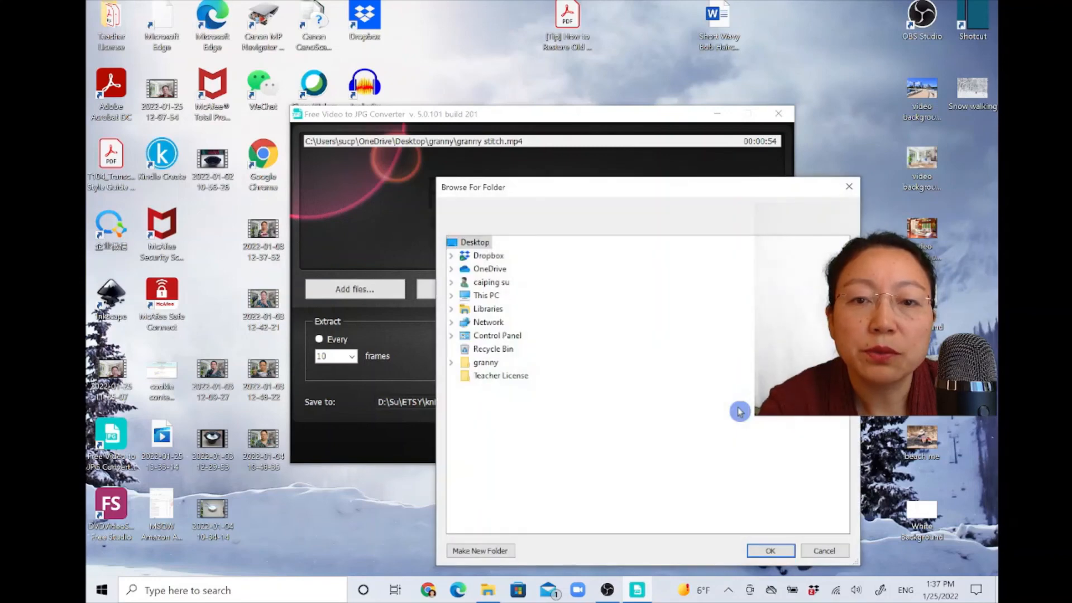
{"action": "double_click", "coordinate": [483, 296]}
{"action": "double_click", "coordinate": [485, 469]}
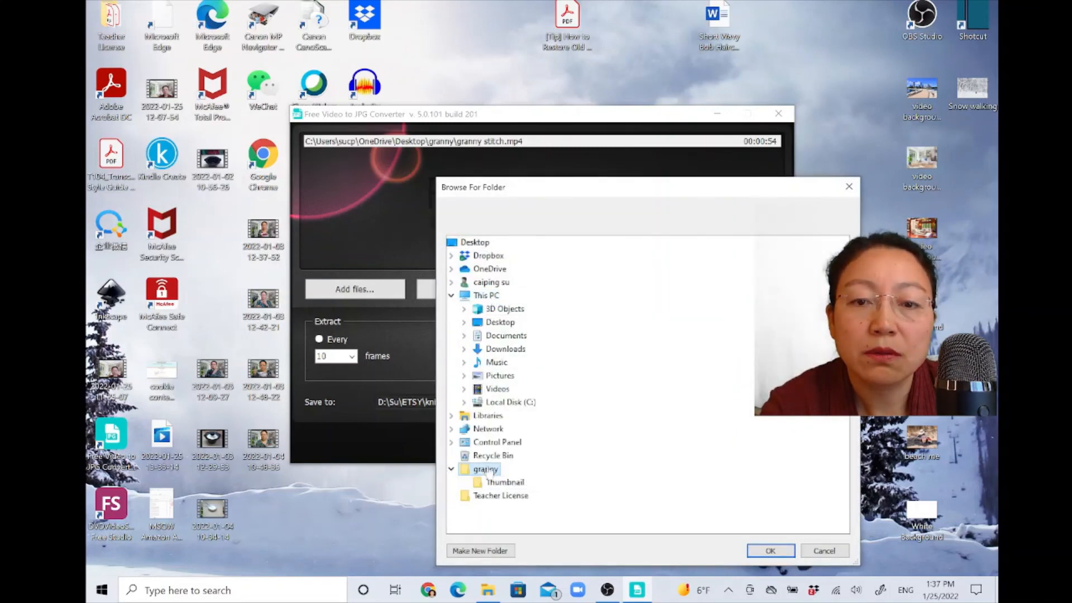
{"action": "left_click", "coordinate": [504, 482]}
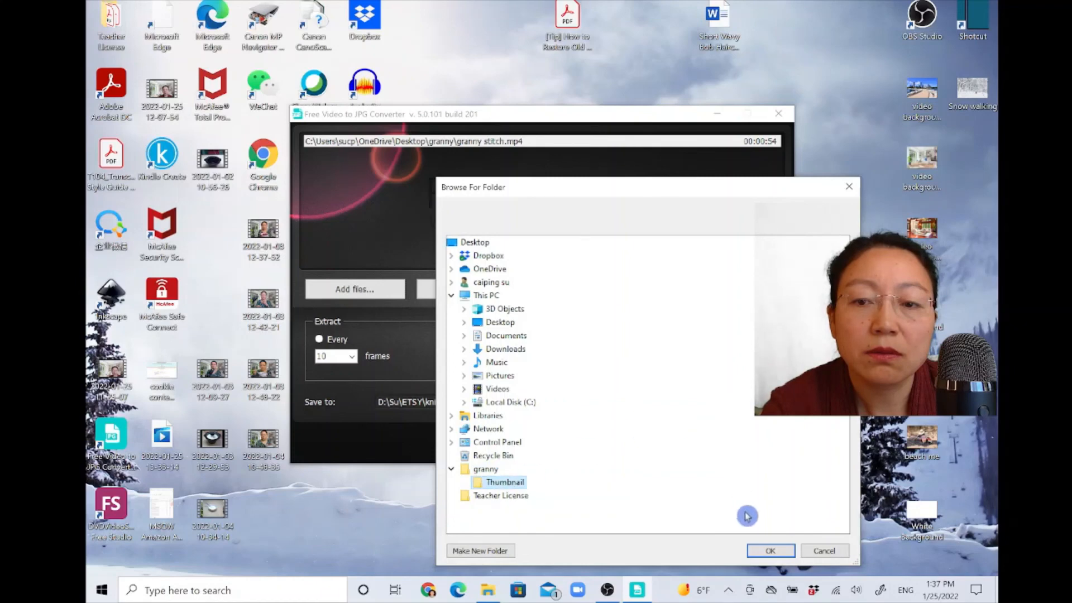
{"action": "left_click", "coordinate": [770, 551]}
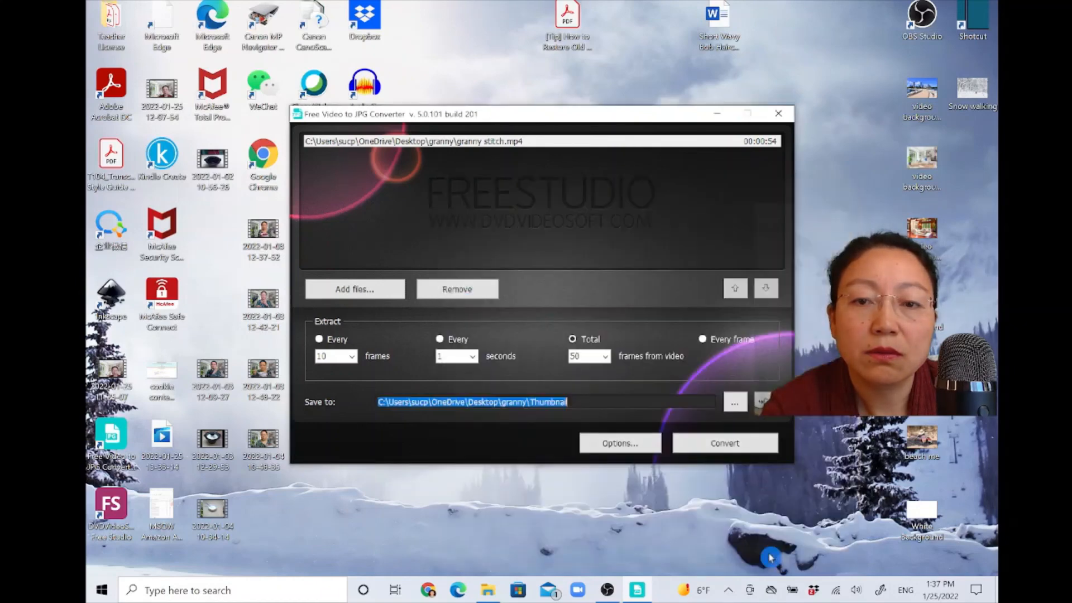
Convert the granny stitch video into JPG pictures and close the converter when the process is finished
{"action": "left_click", "coordinate": [732, 450]}
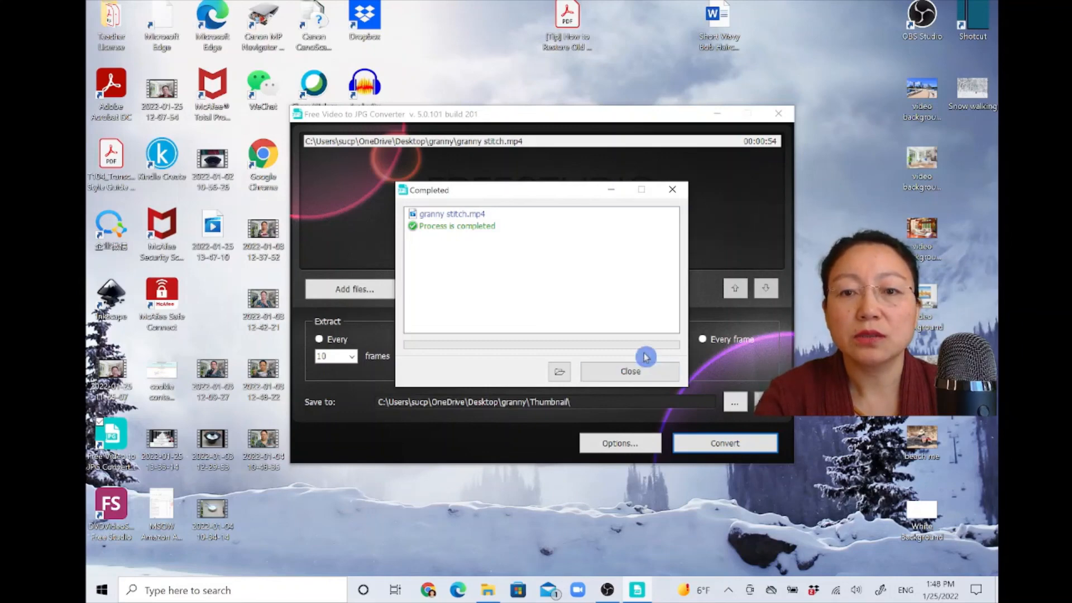
{"action": "left_click", "coordinate": [645, 371]}
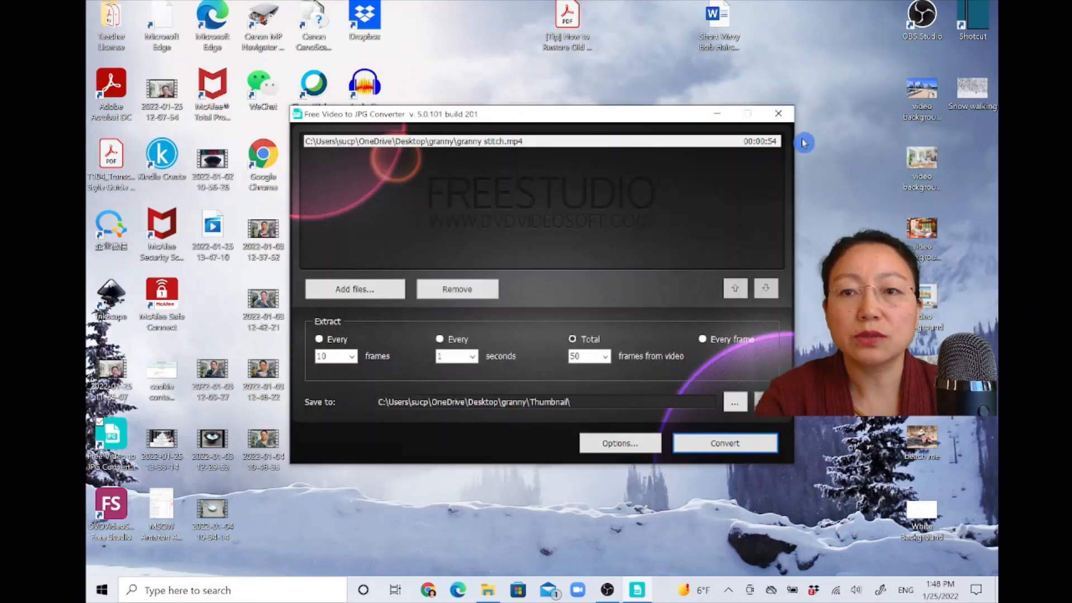
{"action": "left_click", "coordinate": [778, 113]}
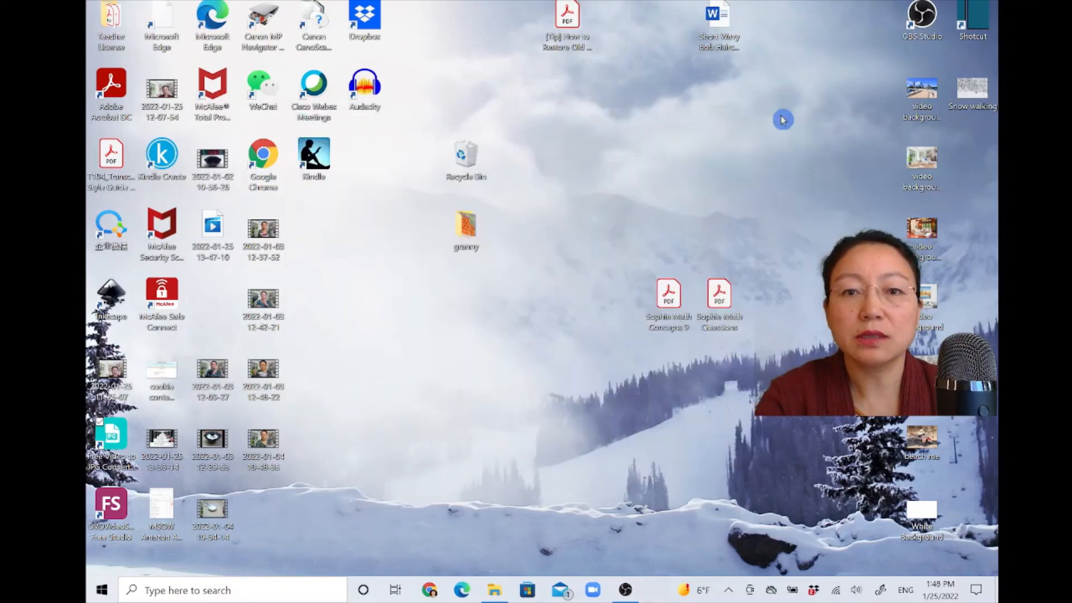
In File Explorer, open the extracted granny stitch picture folder inside granny > Thumbnail and maximize the window
{"action": "double_click", "coordinate": [472, 238]}
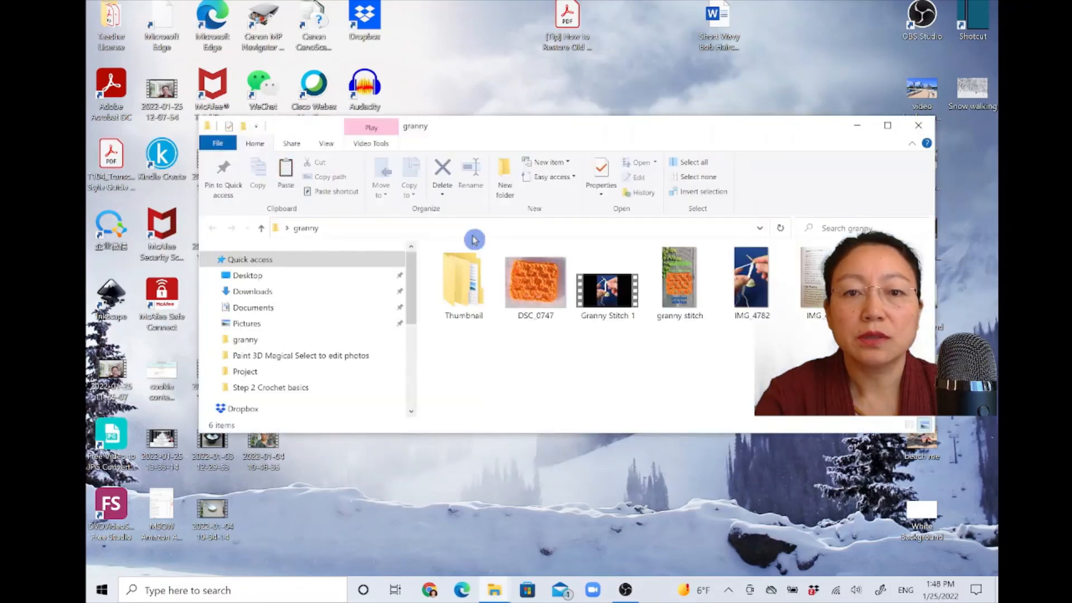
{"action": "double_click", "coordinate": [472, 288]}
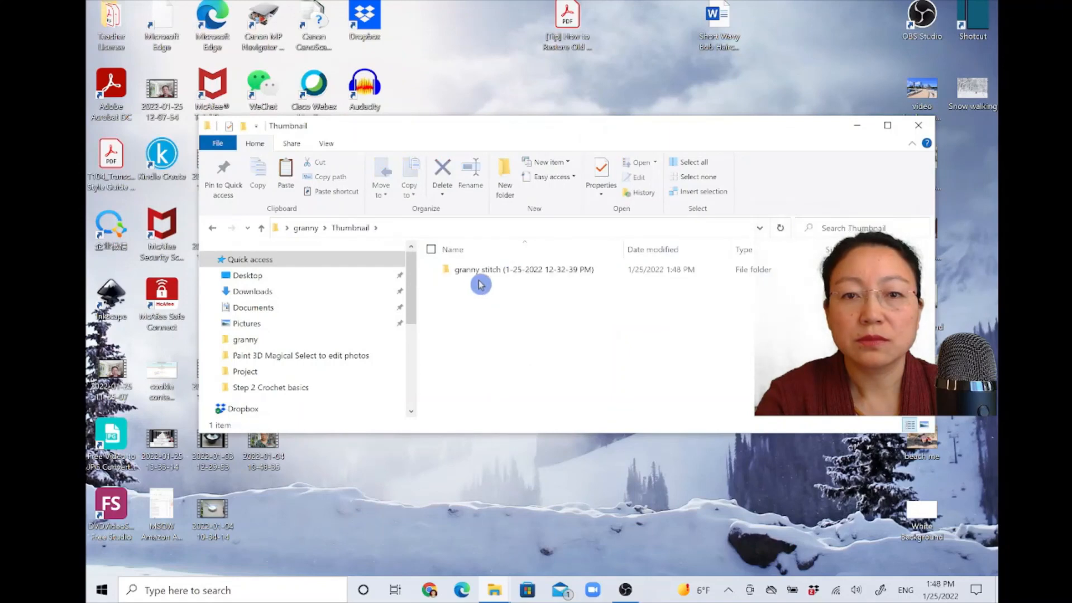
{"action": "left_click", "coordinate": [483, 272]}
{"action": "double_click", "coordinate": [483, 273]}
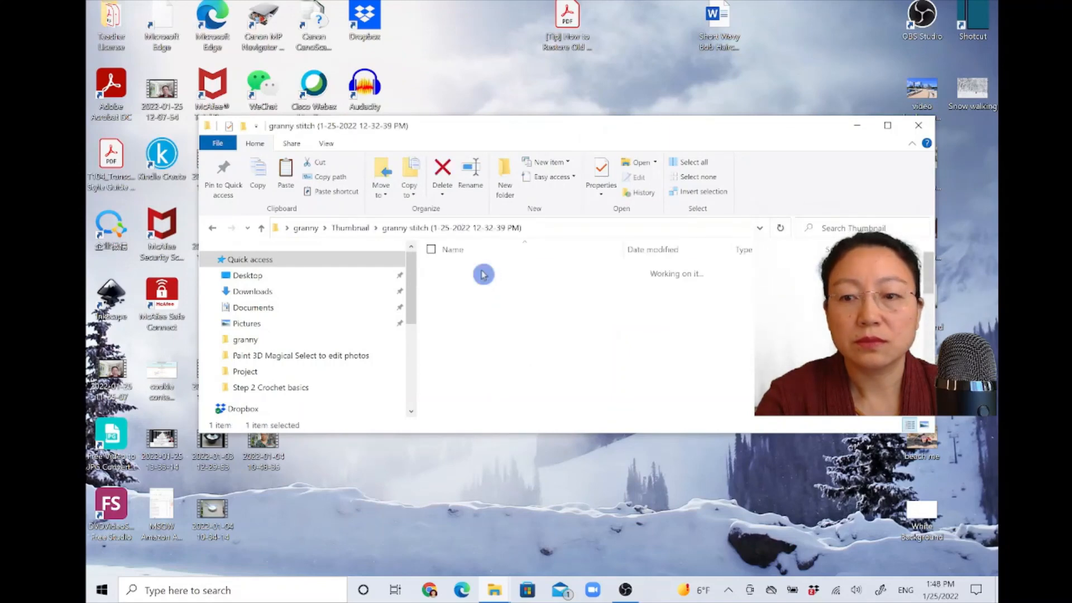
{"action": "left_click", "coordinate": [888, 126]}
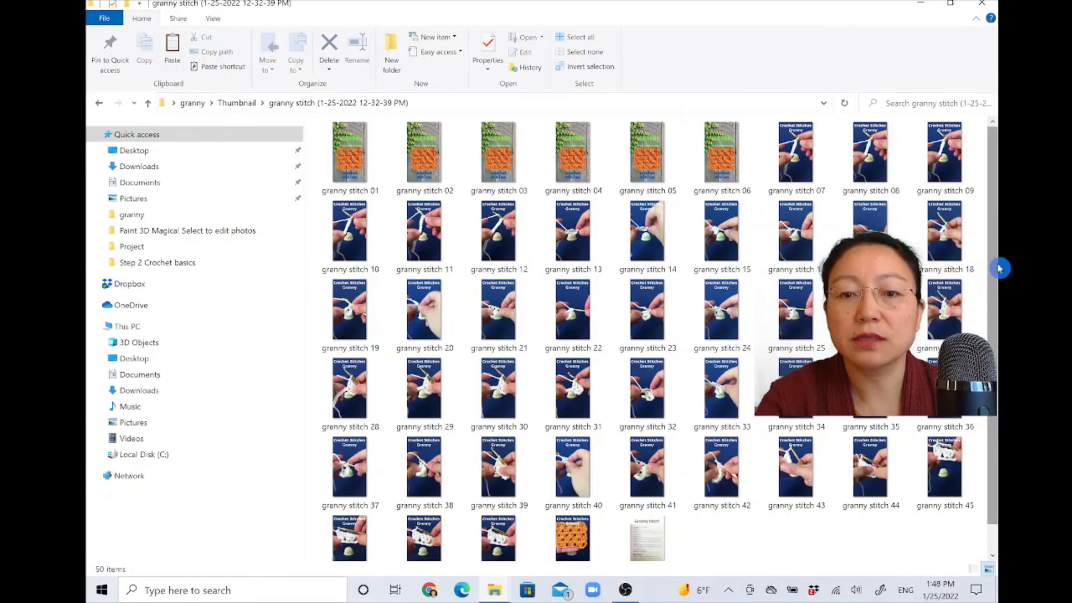
{"action": "mouse_move", "coordinate": [999, 268]}
{"action": "left_mouse_down"}
{"action": "mouse_move", "coordinate": [999, 315]}
{"action": "mouse_move", "coordinate": [998, 268]}
{"action": "left_mouse_up"}
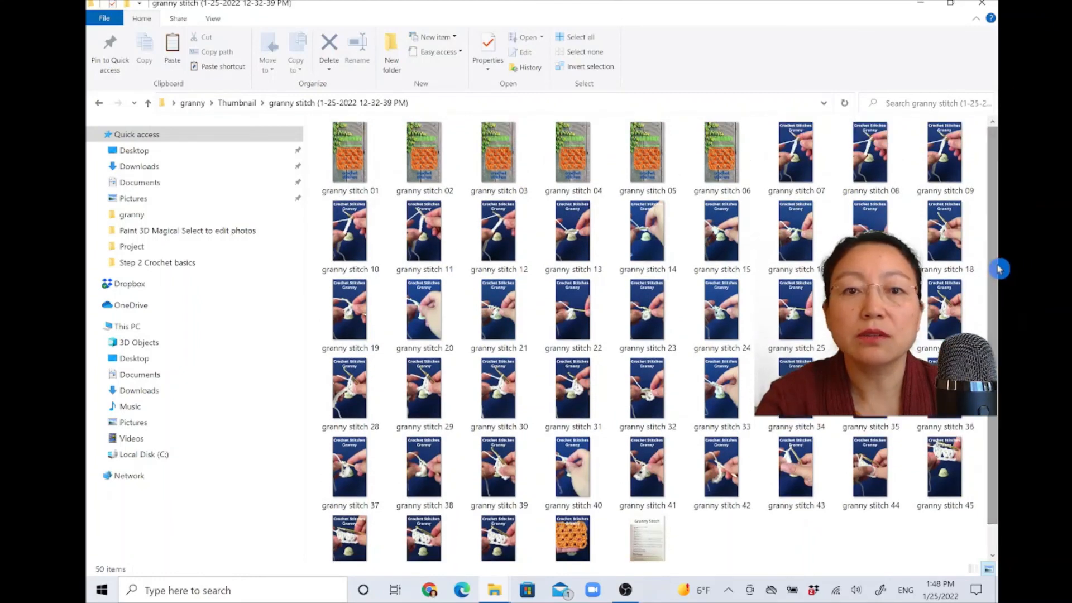
Delete the pictures granny stitch 02 through granny stitch 50, keeping granny stitch 01, and open the remaining picture for viewing
{"action": "left_click", "coordinate": [350, 157]}
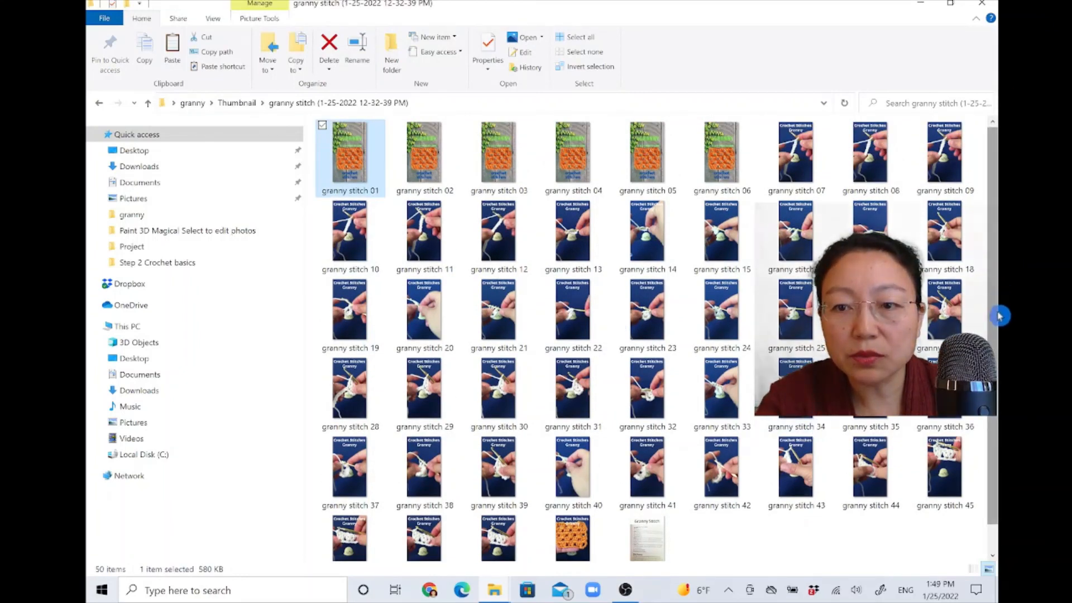
{"action": "scroll", "coordinate": [795, 514], "scroll_direction": "down", "scroll_amount": 1}
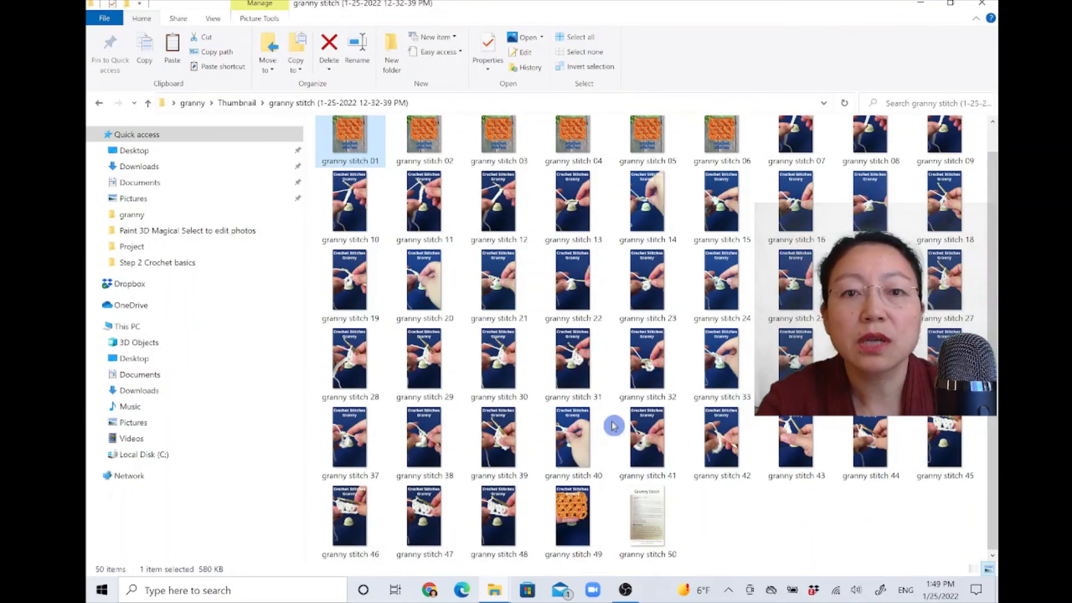
{"action": "left_click", "coordinate": [428, 164]}
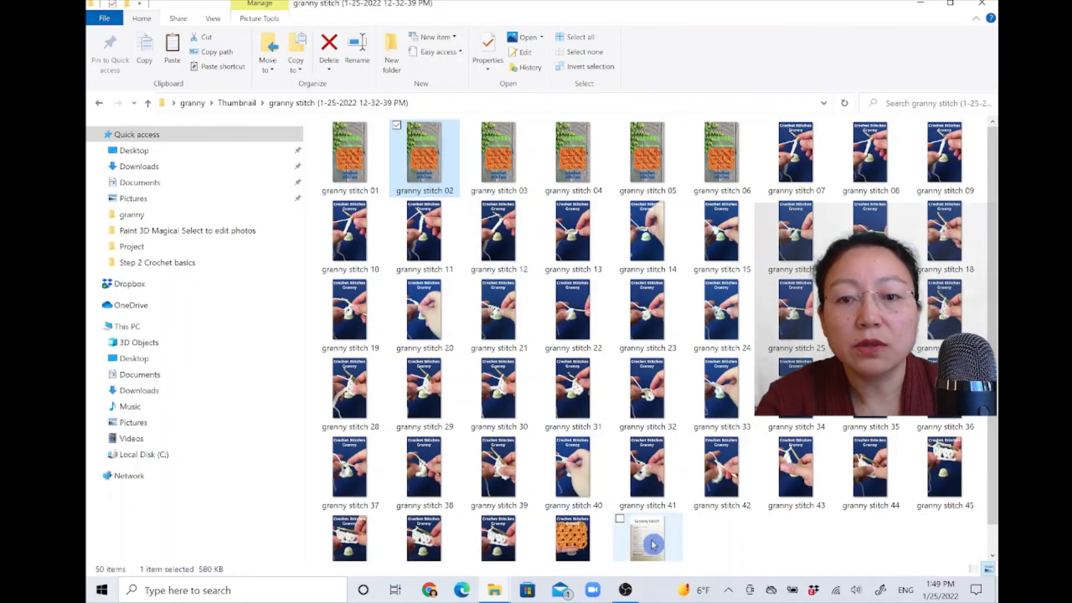
{"action": "left_click", "coordinate": [654, 553], "text": "shift"}
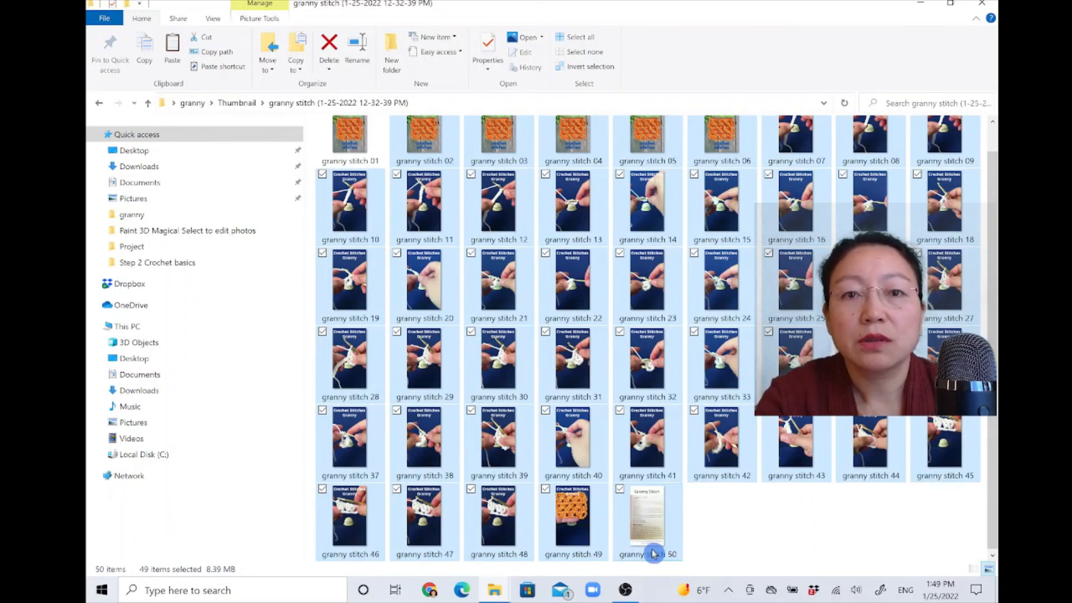
{"action": "key", "text": "Delete"}
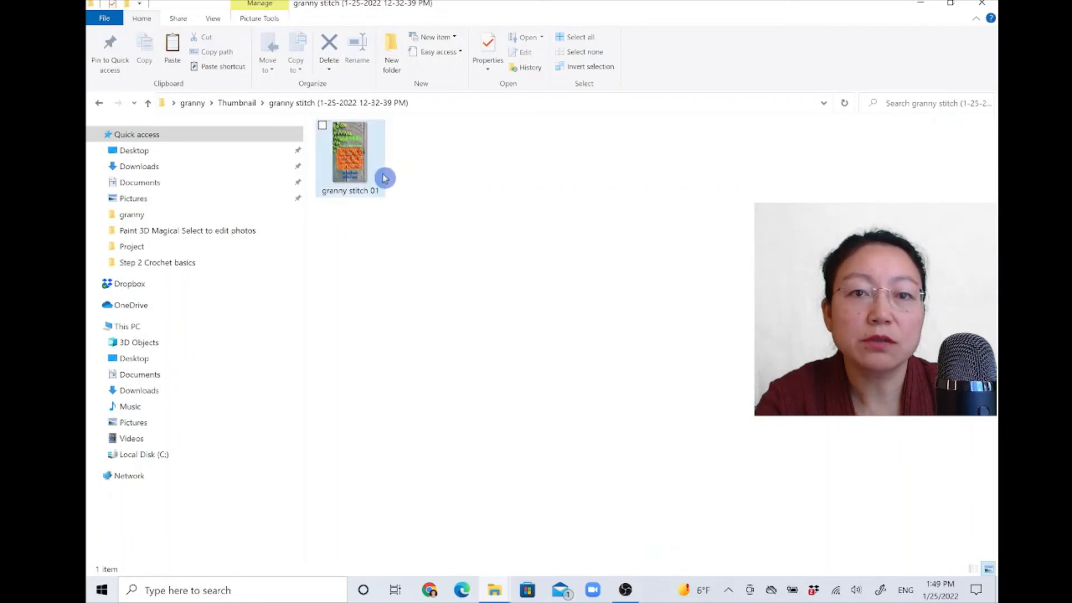
{"action": "double_click", "coordinate": [363, 192]}
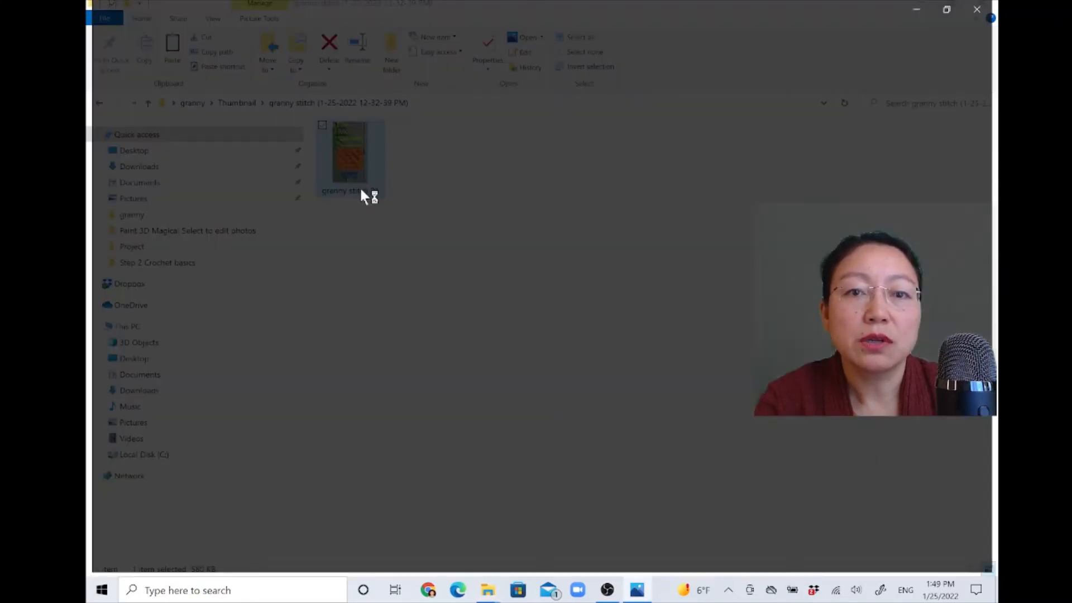